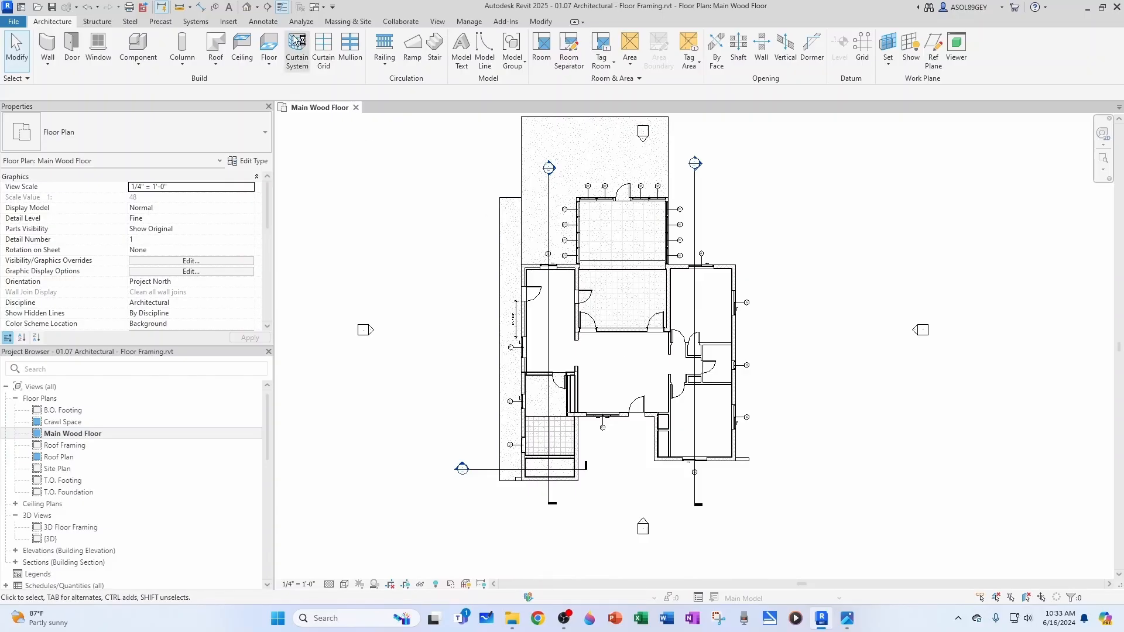
# Step: Draw a vertical building section through the middle of the floor plan and pull its view depth close to the section line
pyautogui.click(267, 6)
pyautogui.scroll(2, 591, 187)
pyautogui.click(641, 149)
pyautogui.scroll(-1, 641, 149)
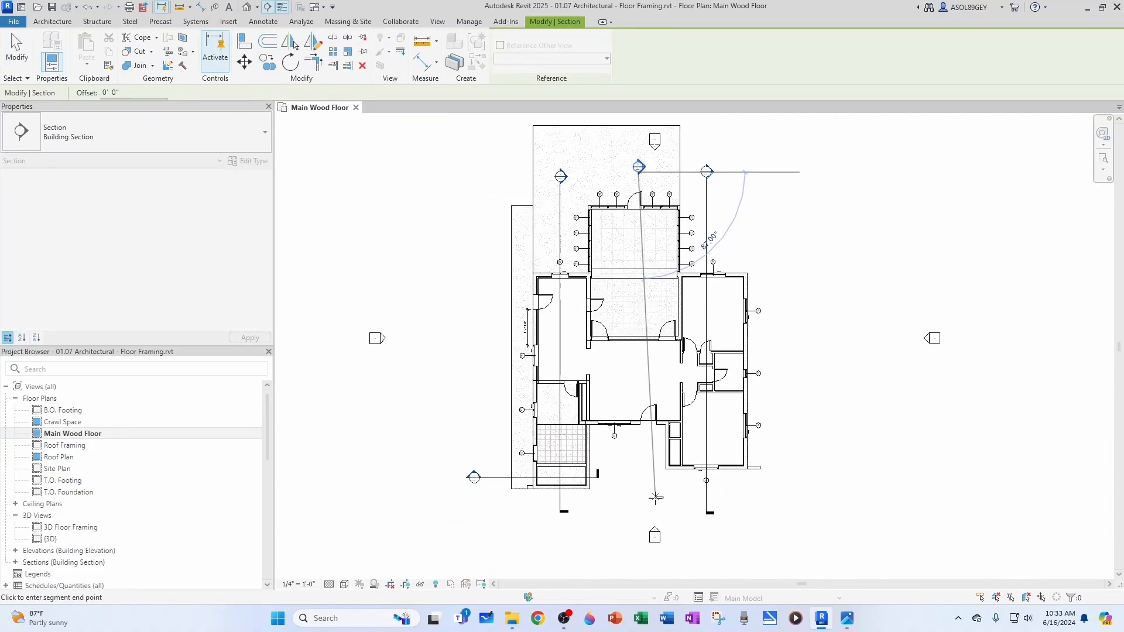
pyautogui.click(640, 516)
pyautogui.moveTo(781, 345); pyautogui.dragTo(662, 351)
pyautogui.press('Escape')
# Step: Reduce the view depth of the two outer vertical building sections so they reach only slightly past their section lines
pyautogui.click(707, 315)
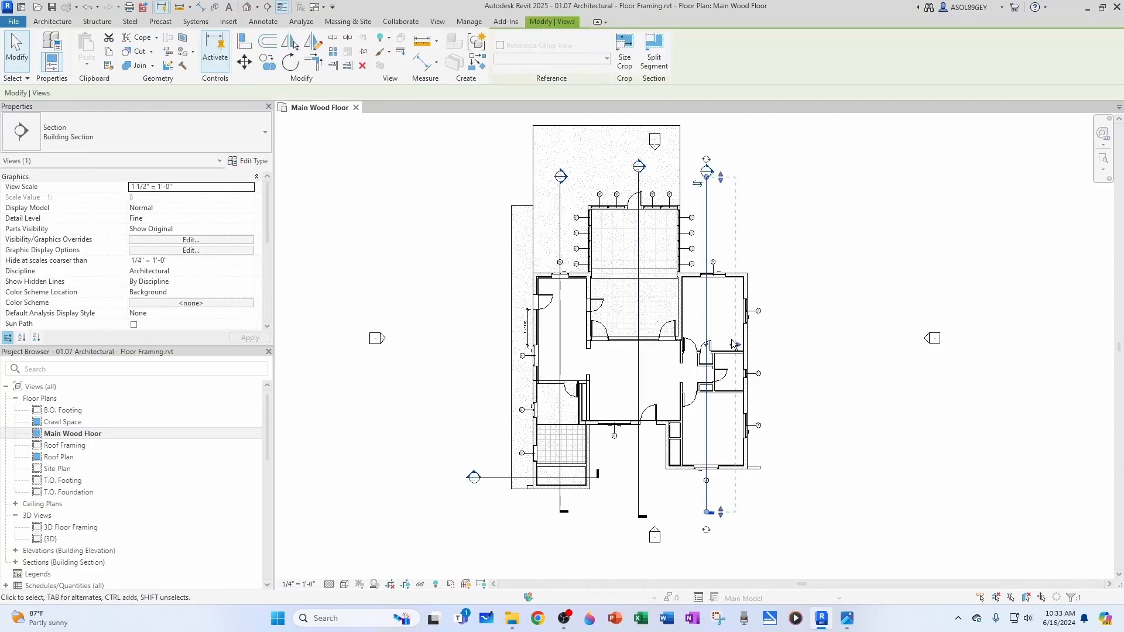
pyautogui.moveTo(721, 346); pyautogui.dragTo(717, 346)
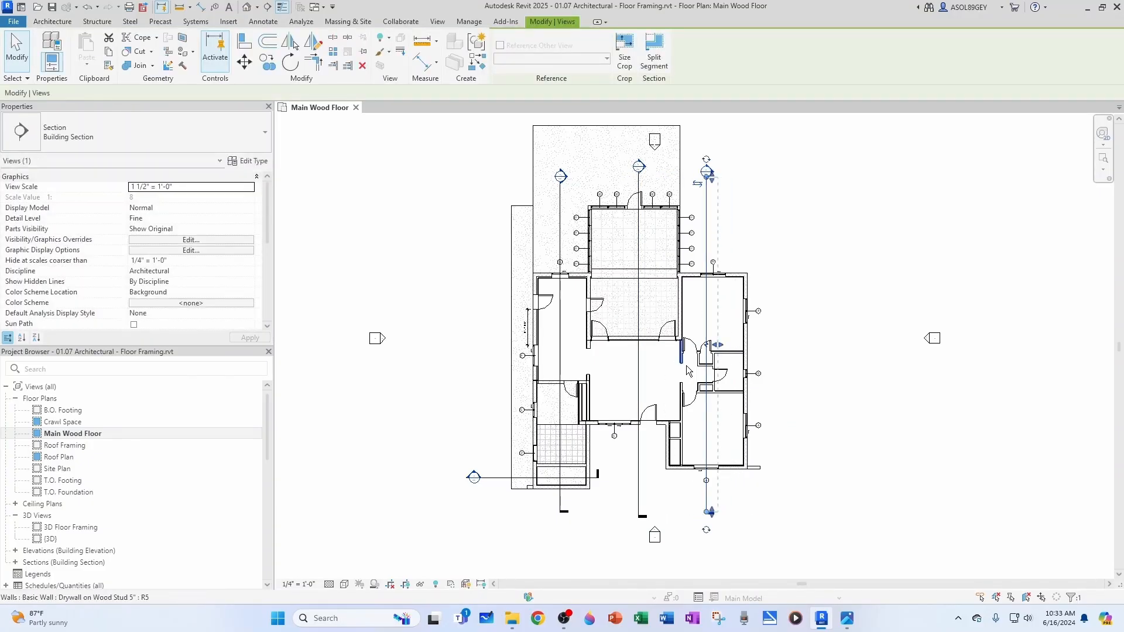
pyautogui.press('Escape')
pyautogui.scroll(-1, 720, 356)
pyautogui.click(583, 351)
pyautogui.scroll(3, 570, 362)
pyautogui.moveTo(635, 337); pyautogui.dragTo(622, 338)
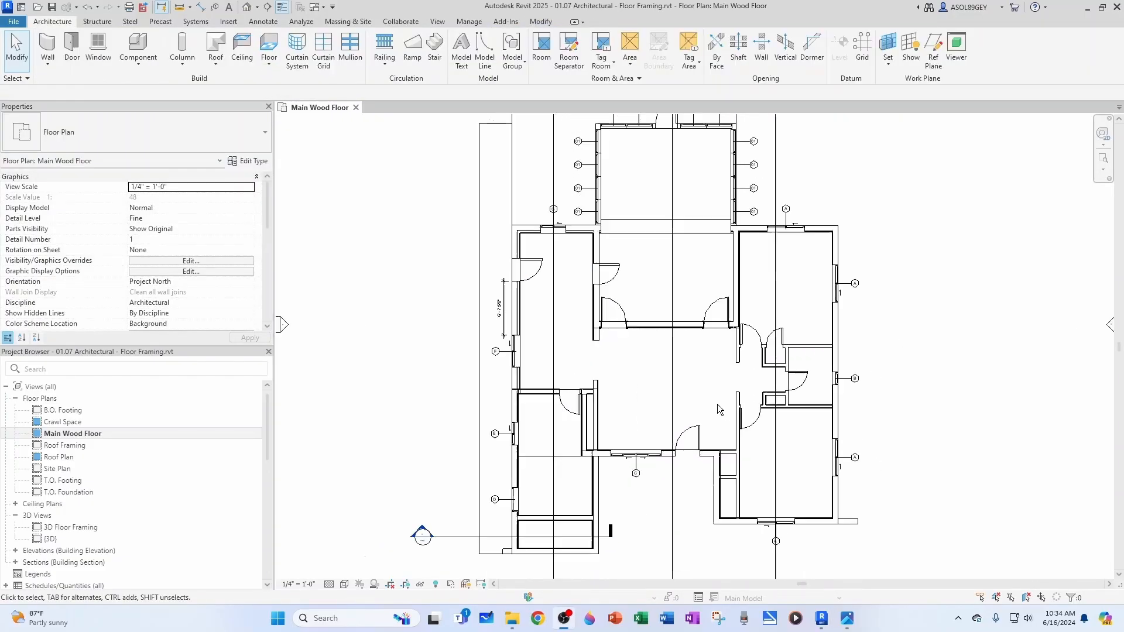
pyautogui.scroll(-1, 716, 411)
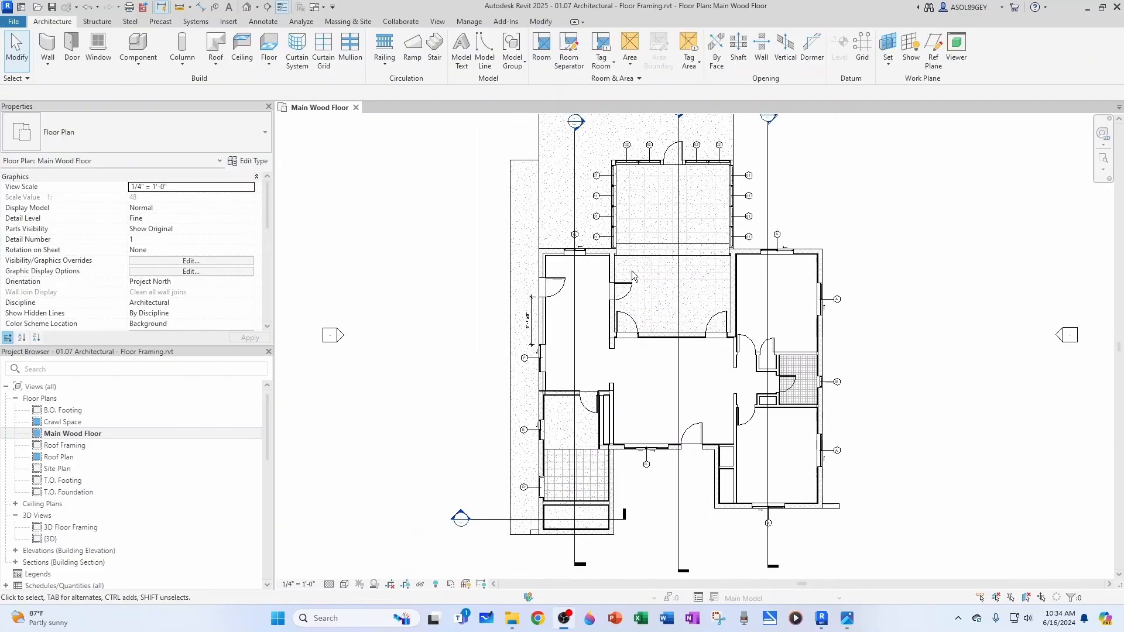
# Step: Draw a horizontal building section across the full width of the house through the main room and reduce its view depth
pyautogui.click(267, 7)
pyautogui.click(513, 377)
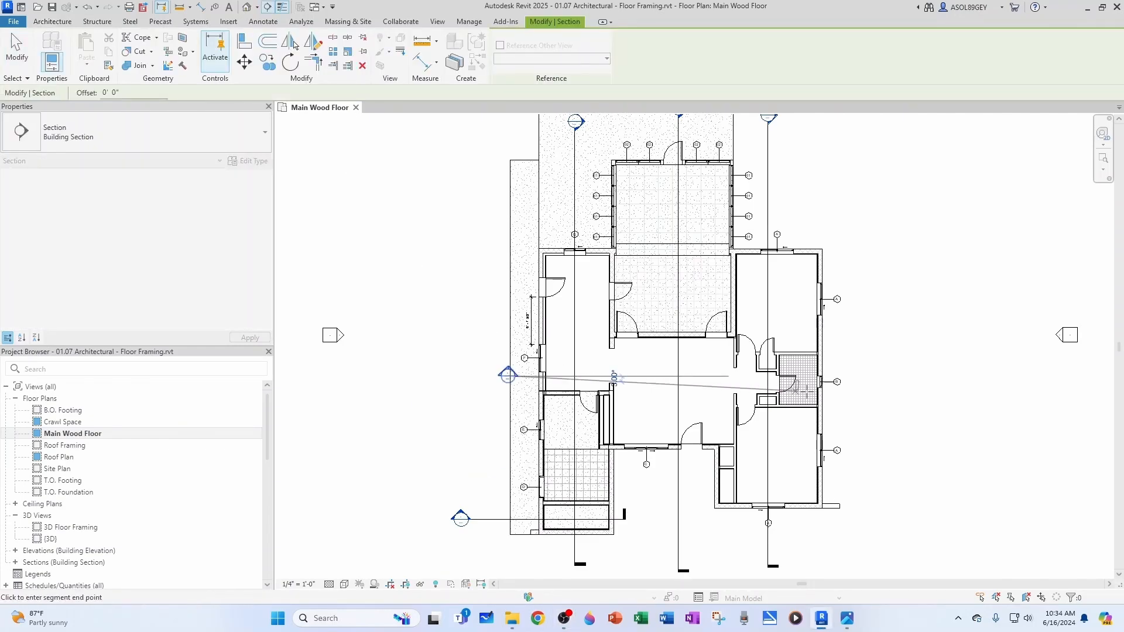
pyautogui.click(860, 376)
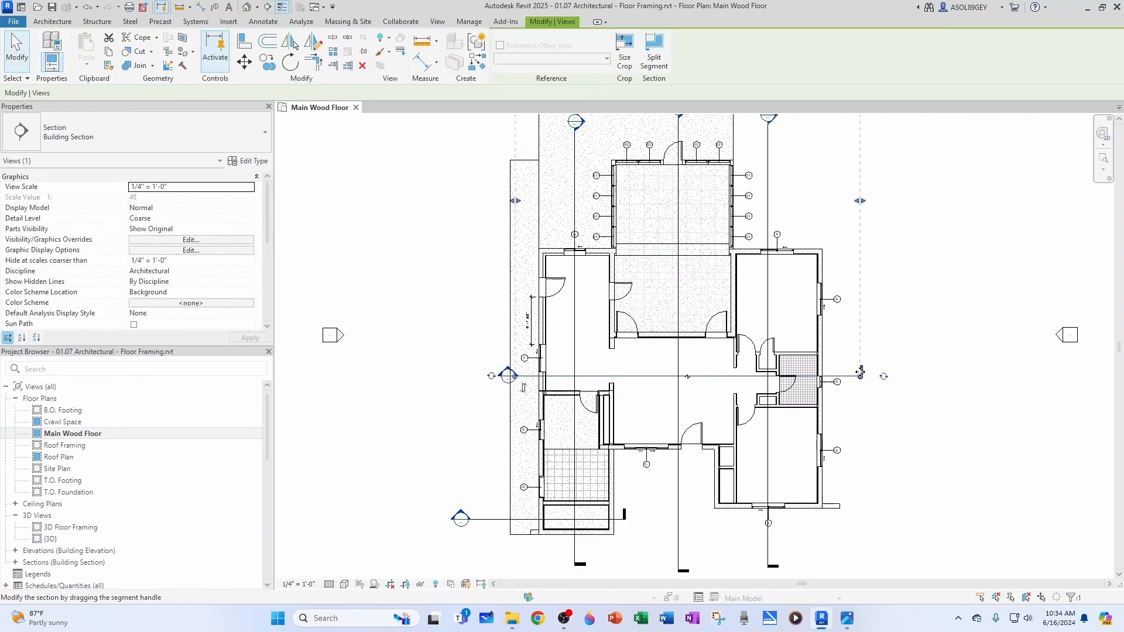
pyautogui.scroll(-2, 732, 419)
pyautogui.scroll(1, 734, 426)
pyautogui.moveTo(685, 195); pyautogui.dragTo(683, 353)
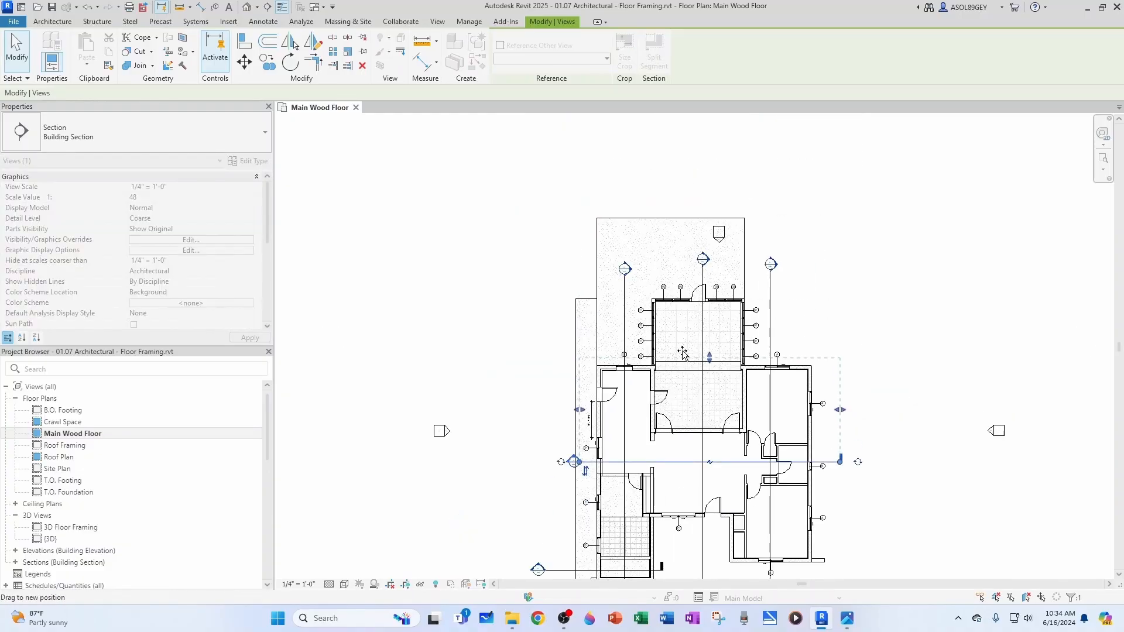
pyautogui.press('Escape')
pyautogui.scroll(-1, 609, 309)
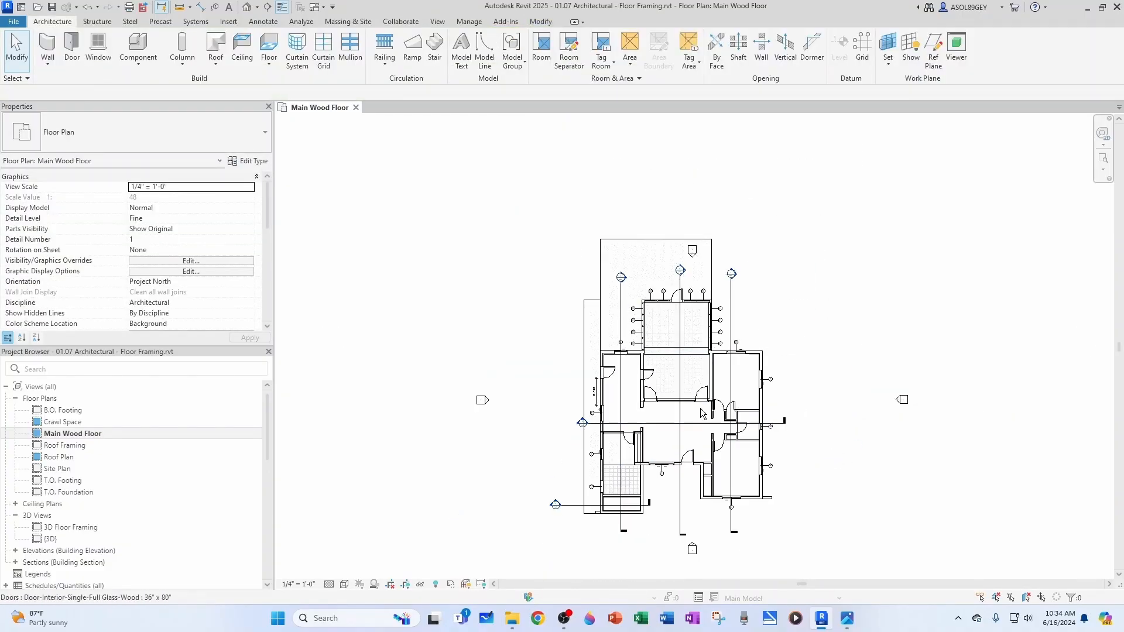
pyautogui.moveTo(709, 418); pyautogui.dragTo(670, 409, button='middle')
# Step: Open sheet A0 - Basement Plan and look through the project's sheet list
pyautogui.scroll(-6, 47, 462)
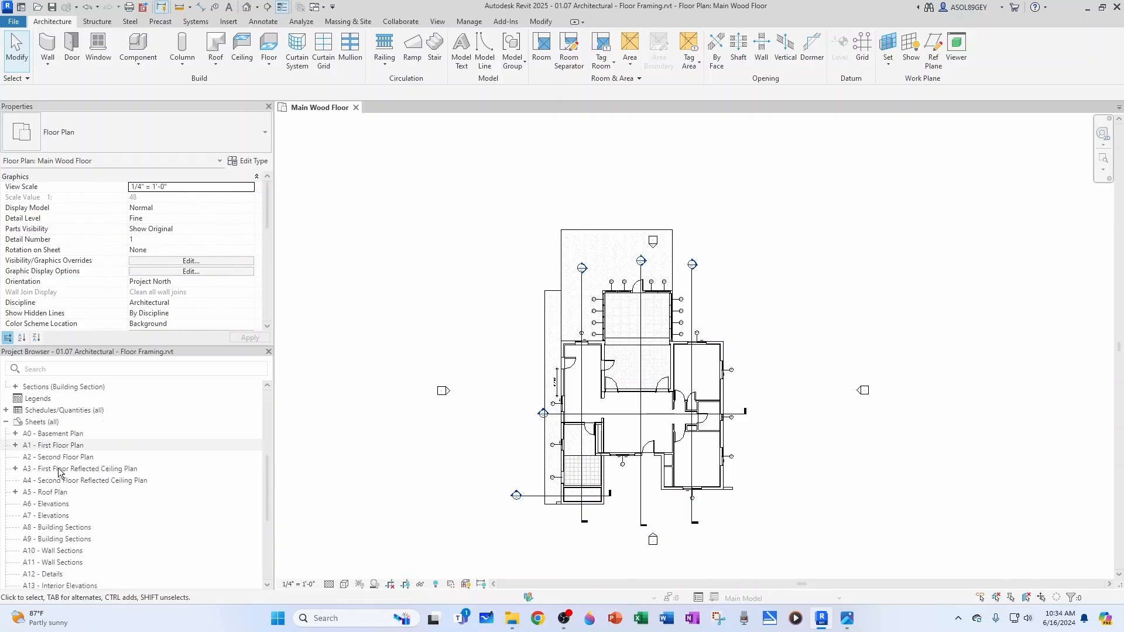
pyautogui.scroll(1, 47, 461)
pyautogui.doubleClick(51, 422)
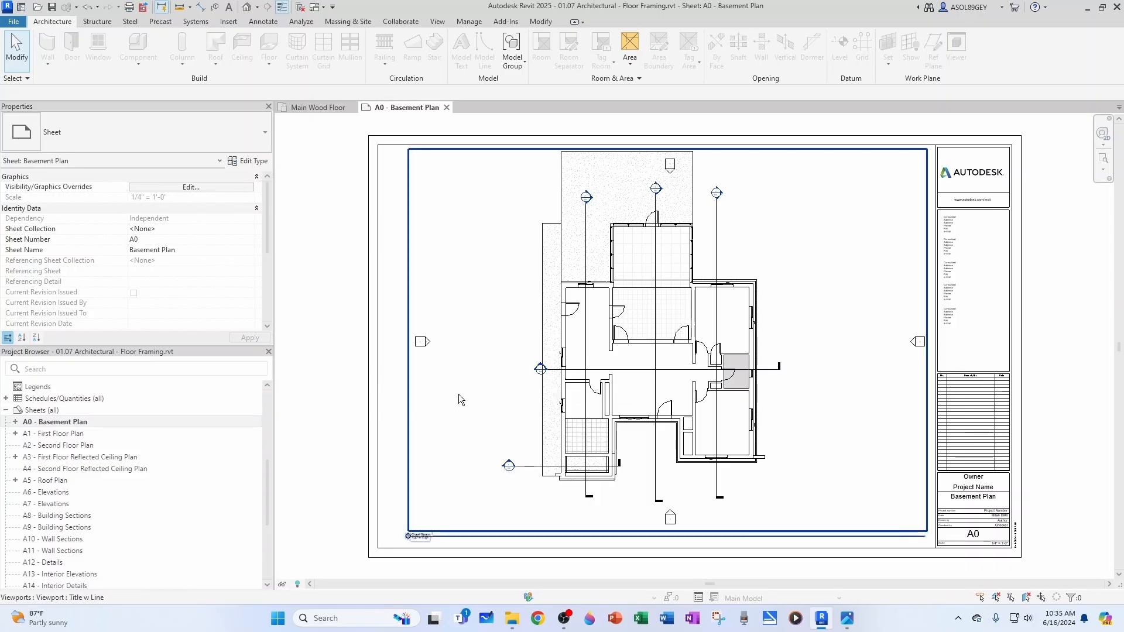
pyautogui.scroll(-4, 47, 468)
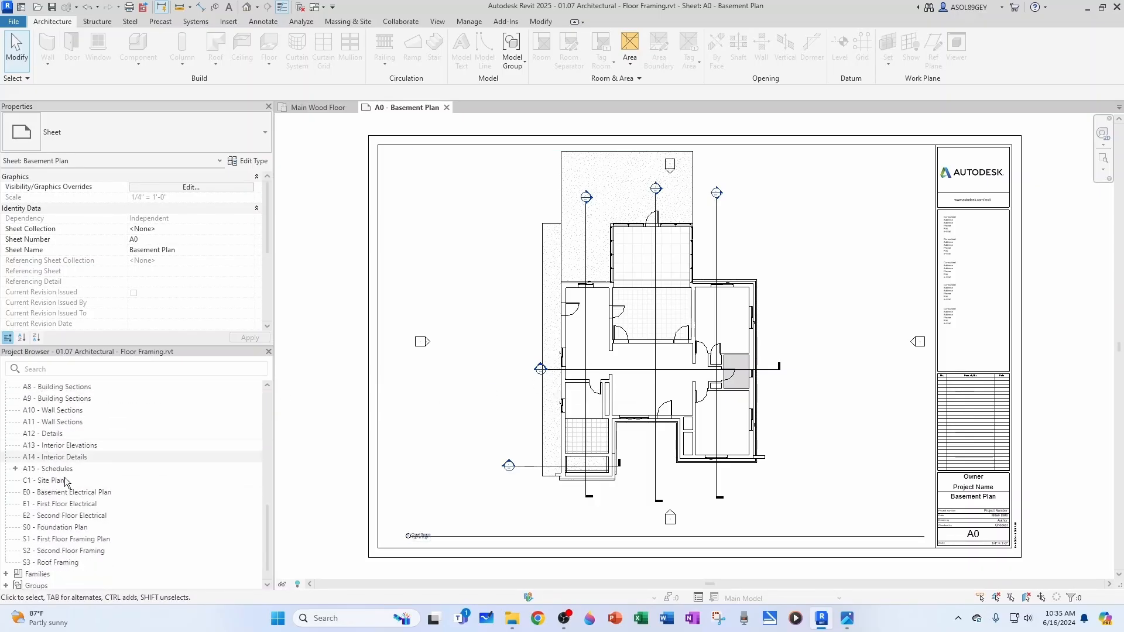
pyautogui.scroll(3, 61, 474)
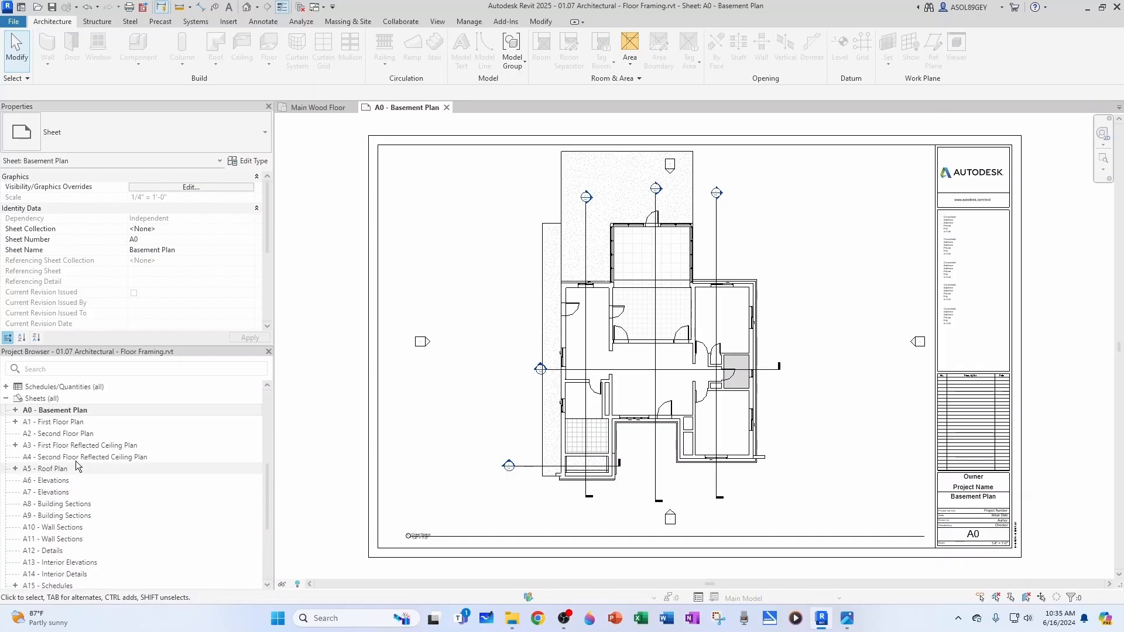
# Step: Delete sheets A0 - Basement Plan and A2 - Second Floor Plan from the project
pyautogui.click(58, 412)
pyautogui.press('Delete')
pyautogui.click(60, 421)
pyautogui.press('Delete')
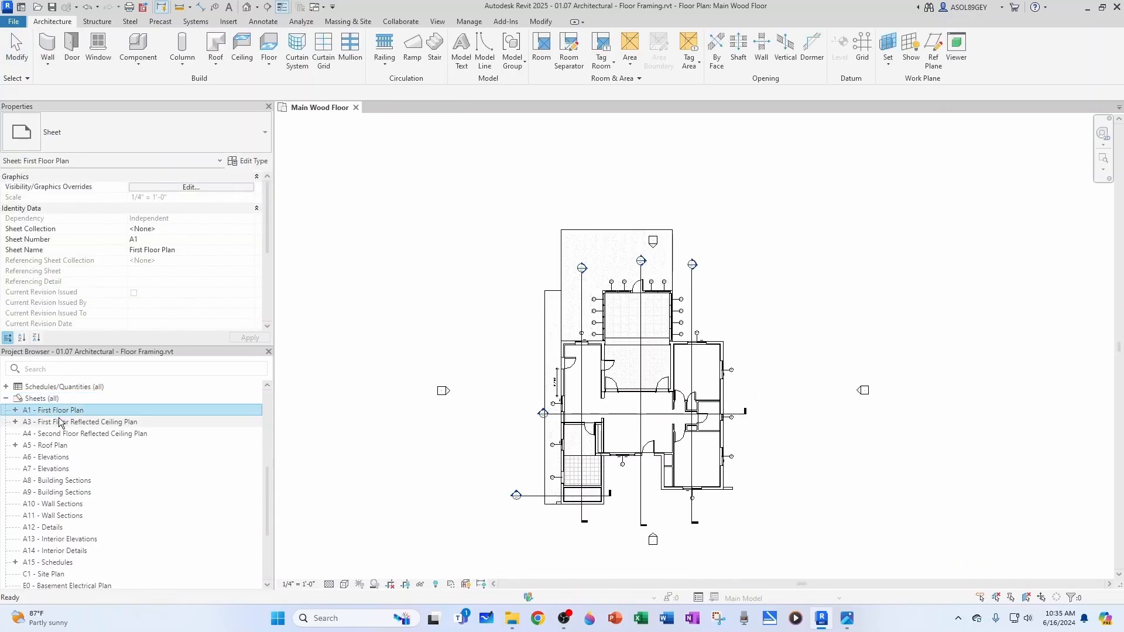
# Step: Open sheet A1 - First Floor Plan and examine its placed view, section markers and view title
pyautogui.doubleClick(54, 410)
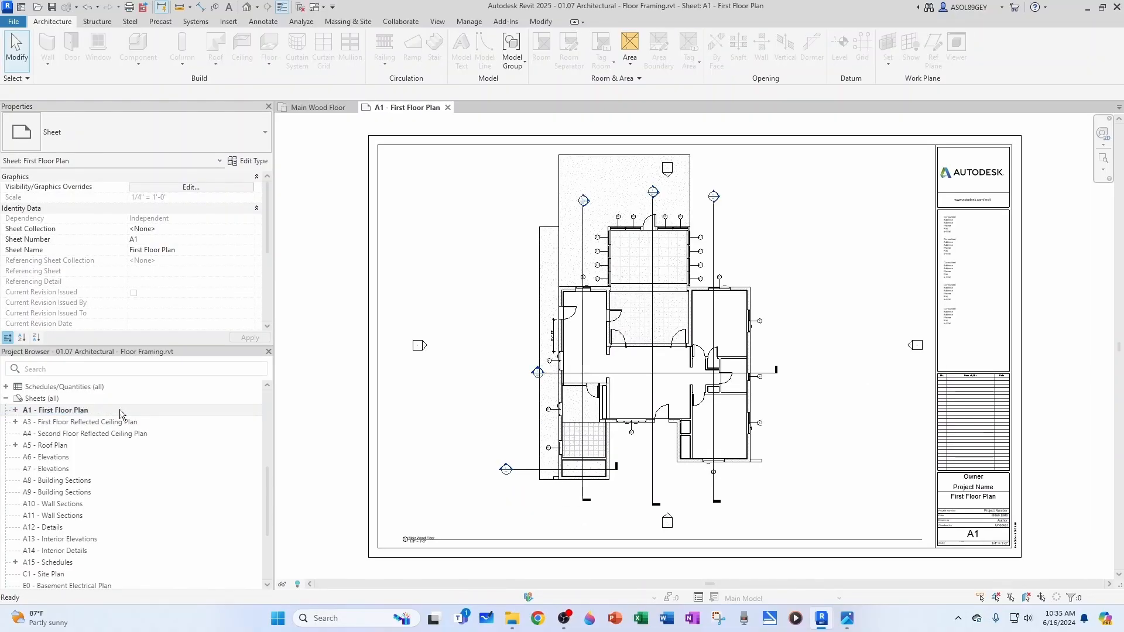
pyautogui.click(15, 411)
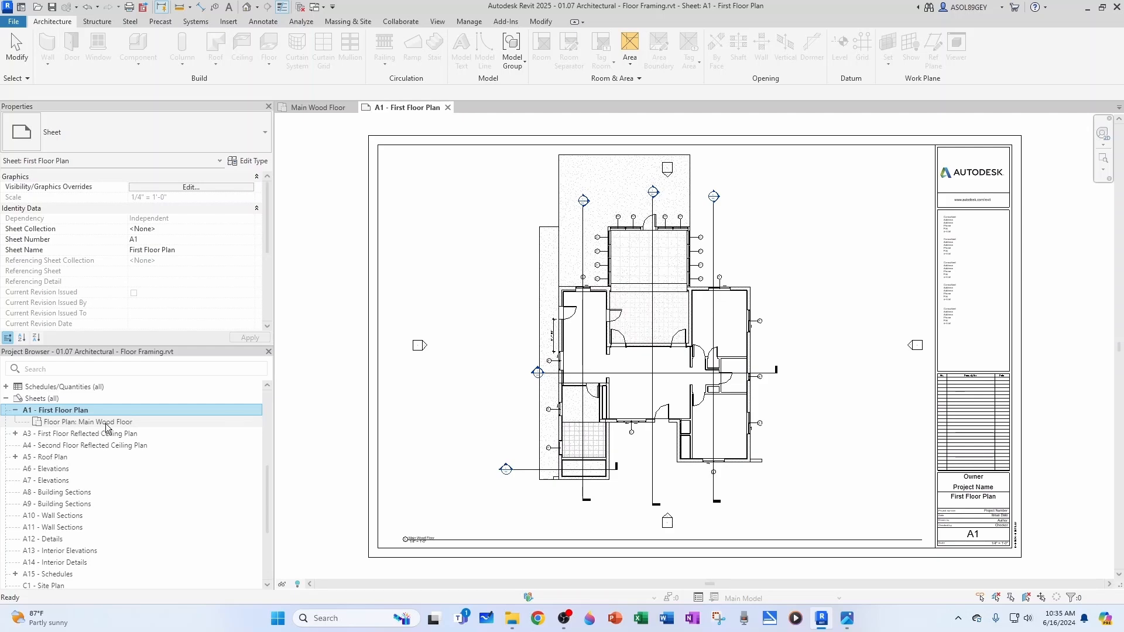
pyautogui.scroll(5, 638, 356)
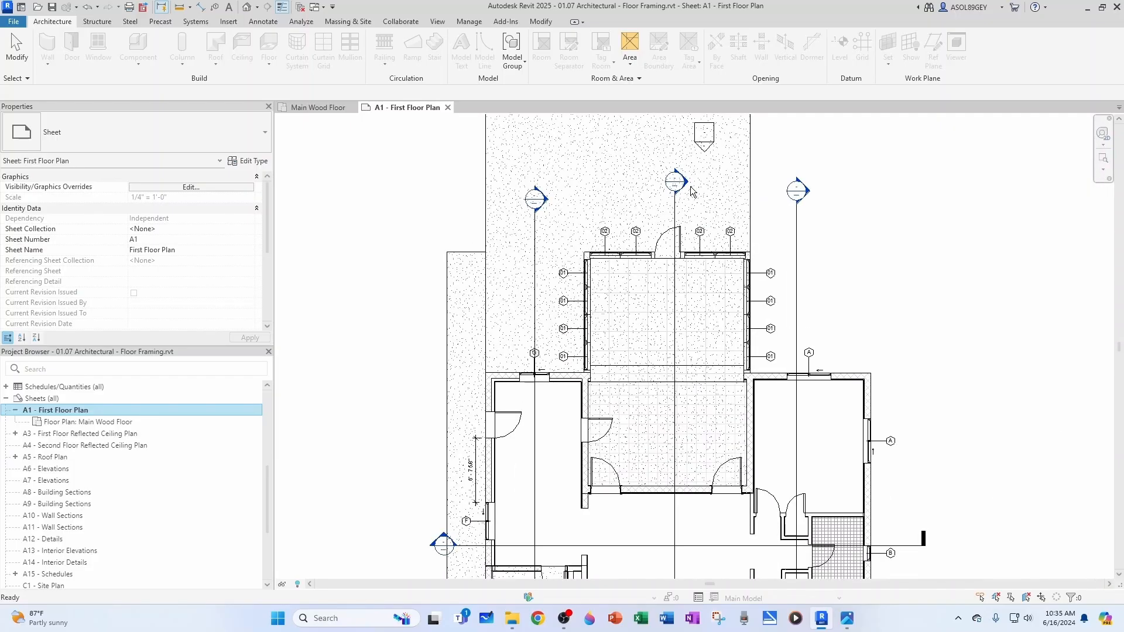
pyautogui.scroll(-2, 672, 192)
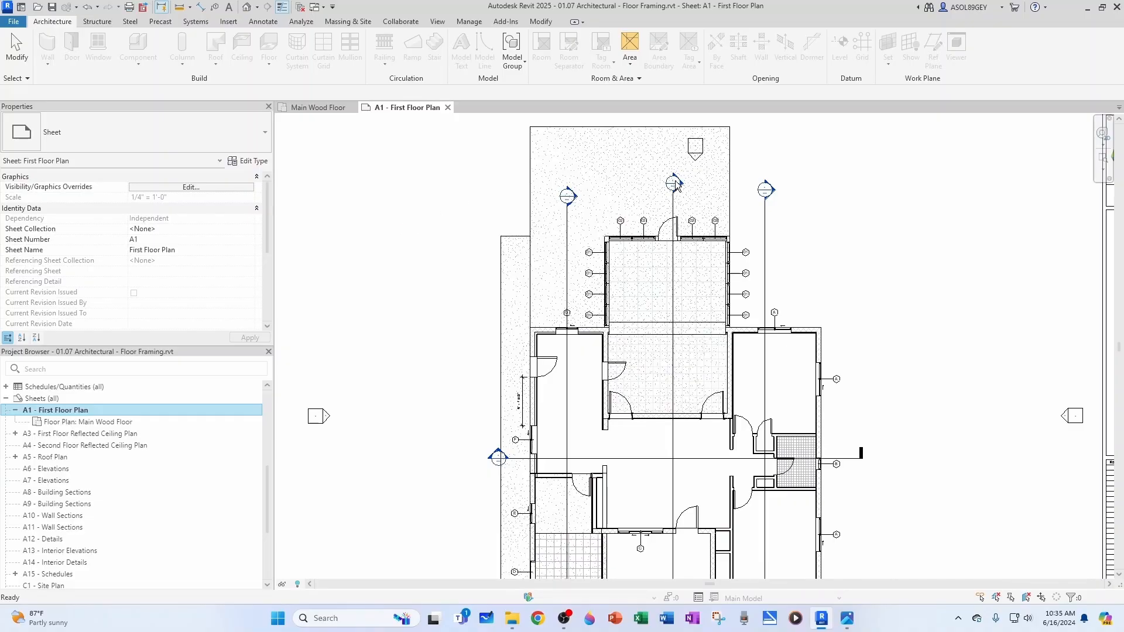
pyautogui.click(16, 411)
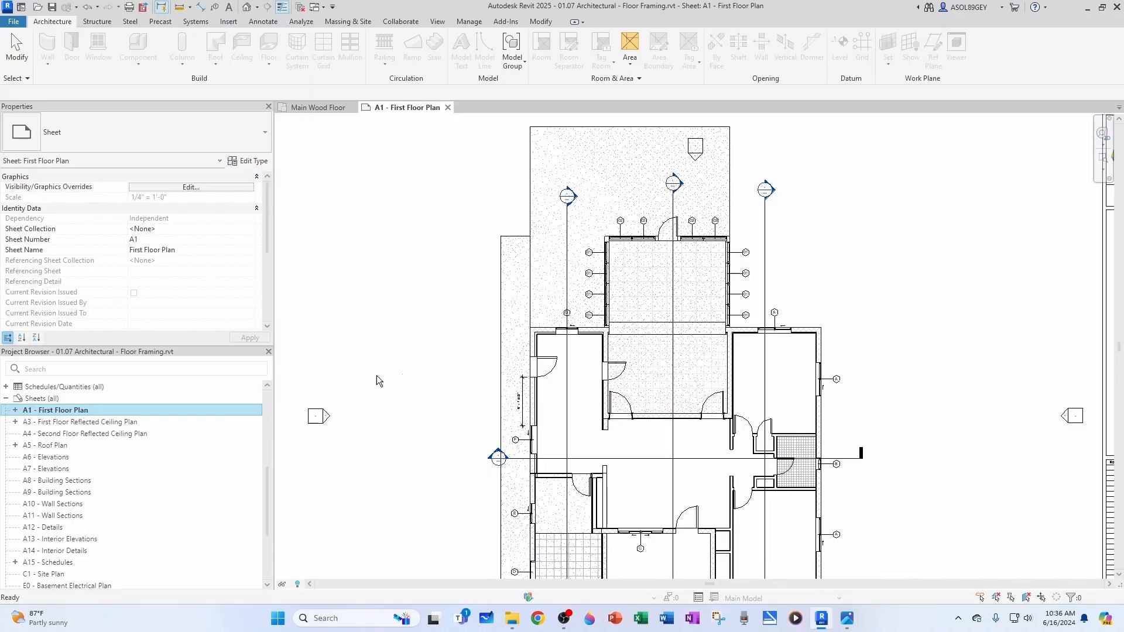
pyautogui.scroll(-2, 436, 374)
pyautogui.scroll(4, 360, 528)
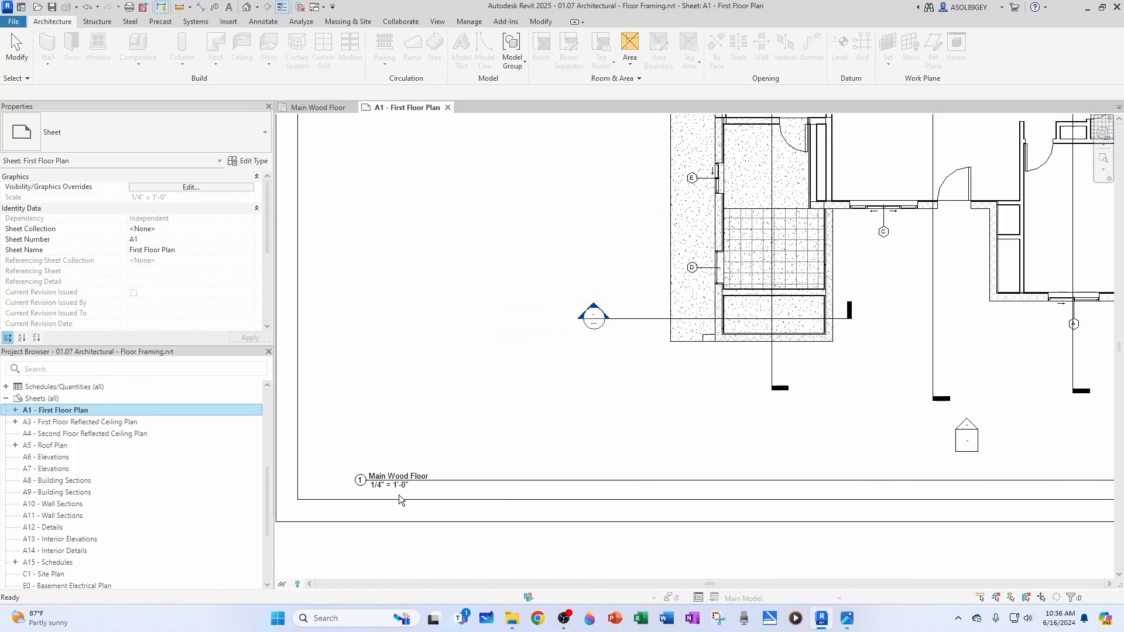
pyautogui.scroll(-3, 399, 497)
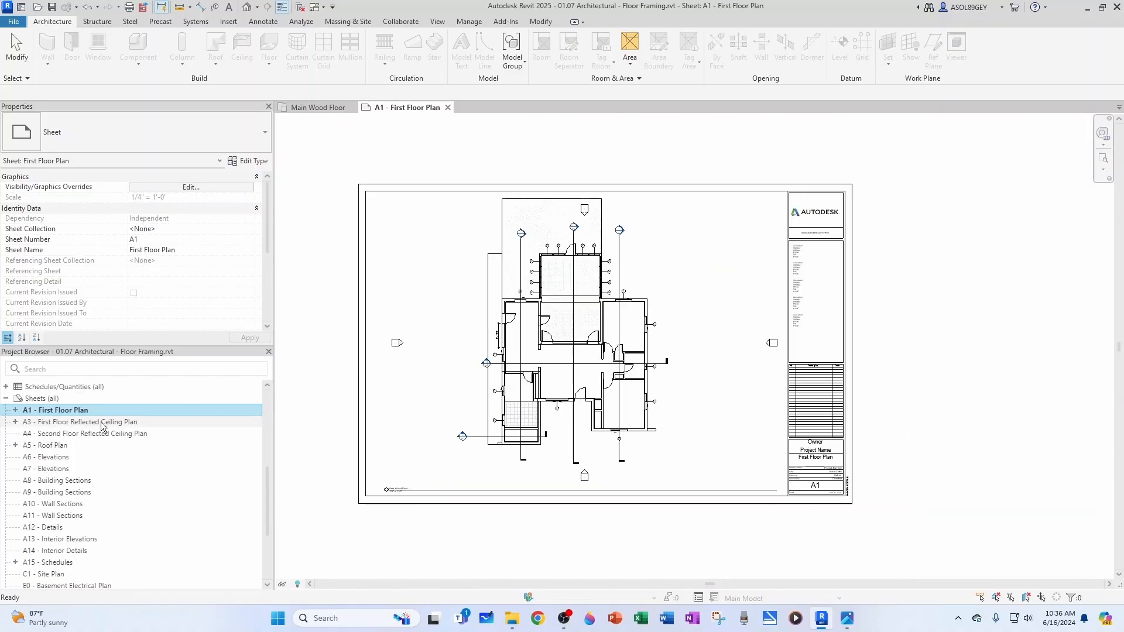
# Step: Open sheet A3 - First Floor Reflected Ceiling Plan and delete sheet A4 - Second Floor Reflected Ceiling Plan
pyautogui.doubleClick(80, 423)
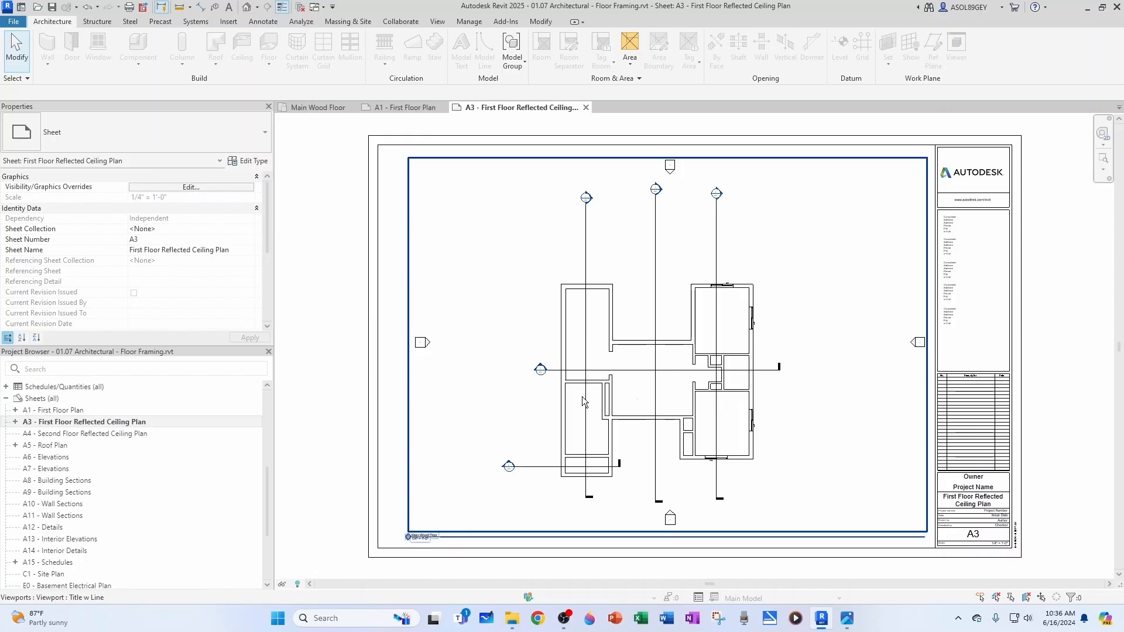
pyautogui.click(81, 435)
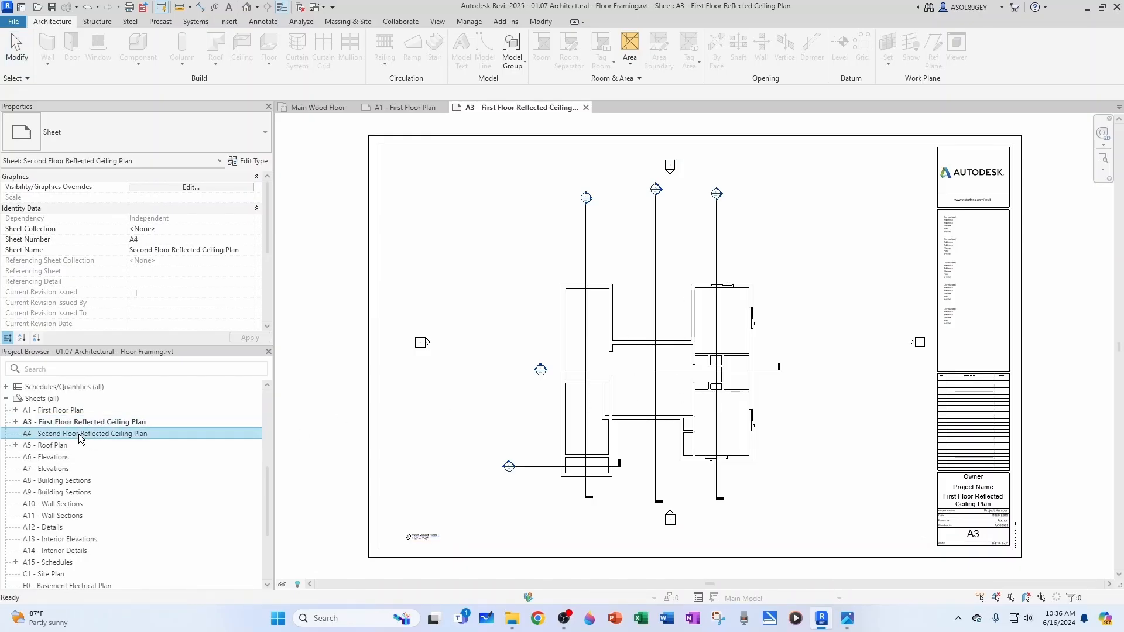
pyautogui.press('Delete')
# Step: Inspect sheet A5 - Roof Plan and the Roof Plan view placed on it, and close both
pyautogui.doubleClick(64, 434)
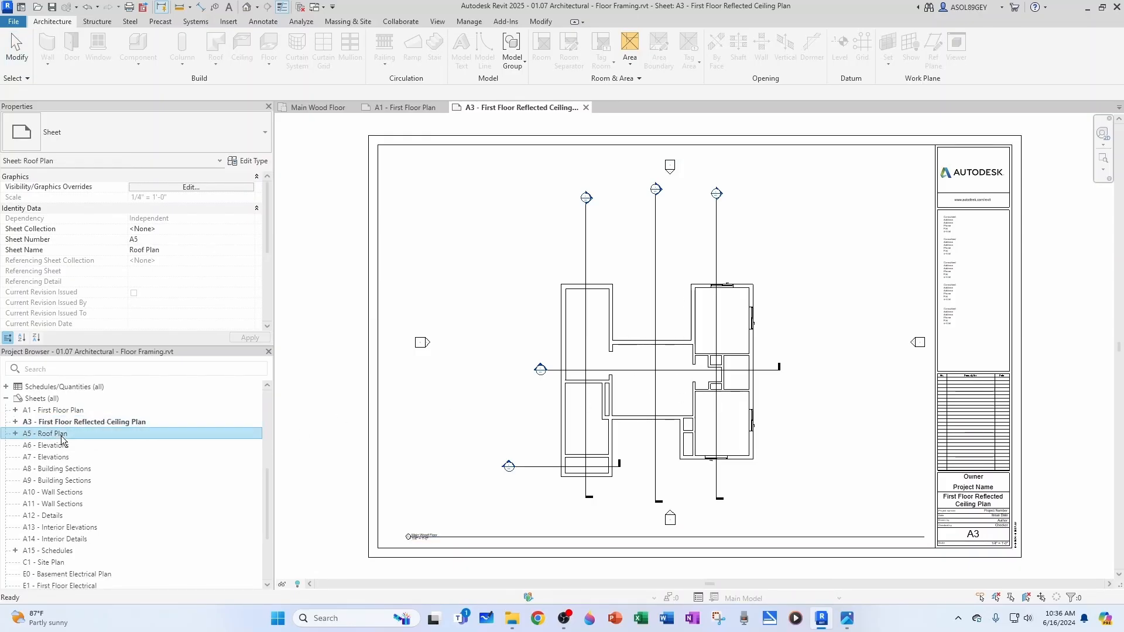
pyautogui.click(14, 434)
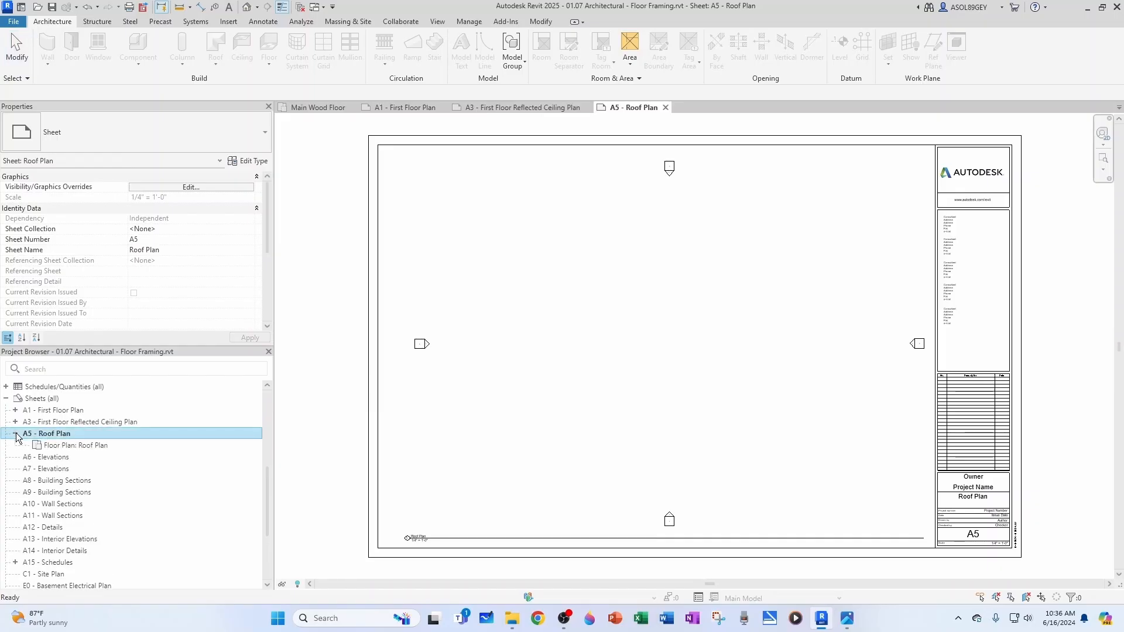
pyautogui.doubleClick(96, 446)
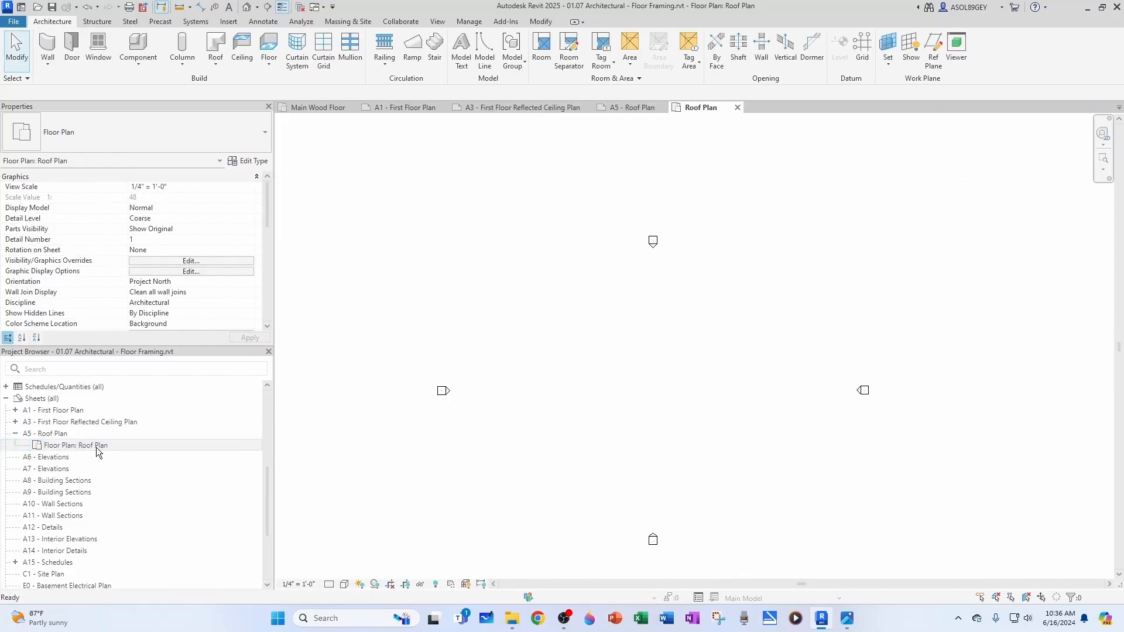
pyautogui.click(738, 107)
pyautogui.click(692, 107)
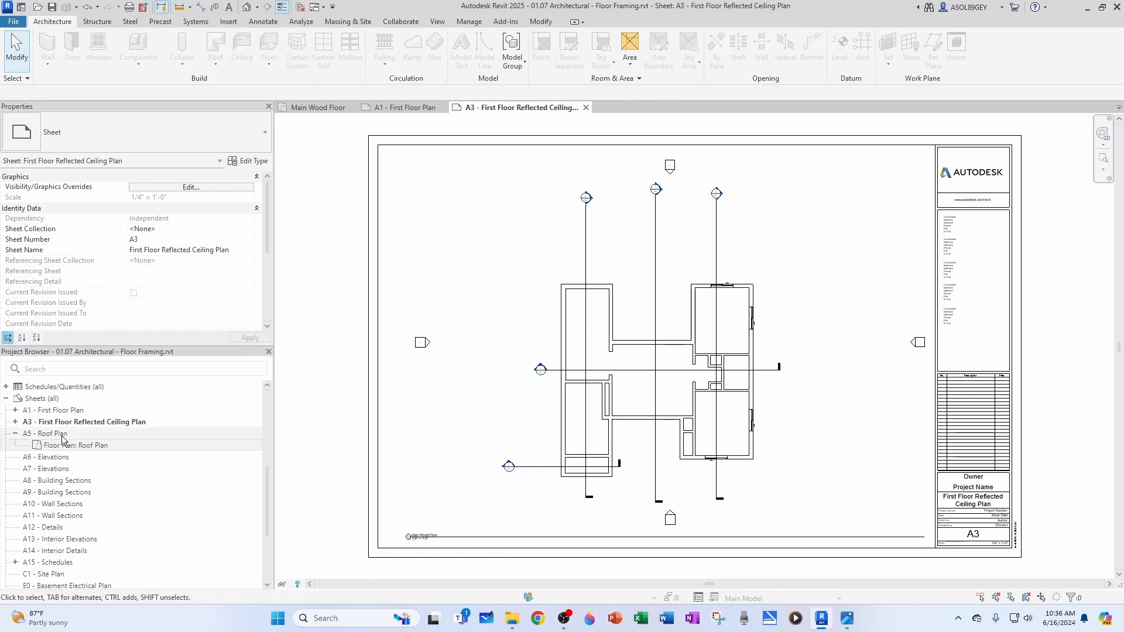
pyautogui.click(15, 434)
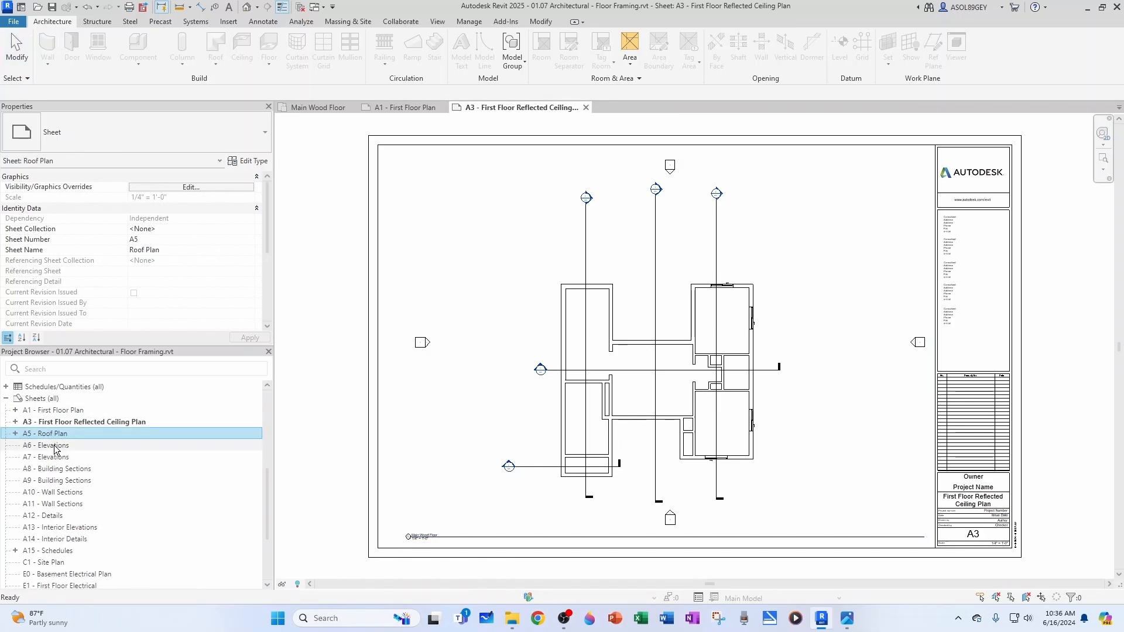
# Step: Open sheet A6 - Elevations and check which view is placed on sheet A5 - Roof Plan
pyautogui.doubleClick(54, 446)
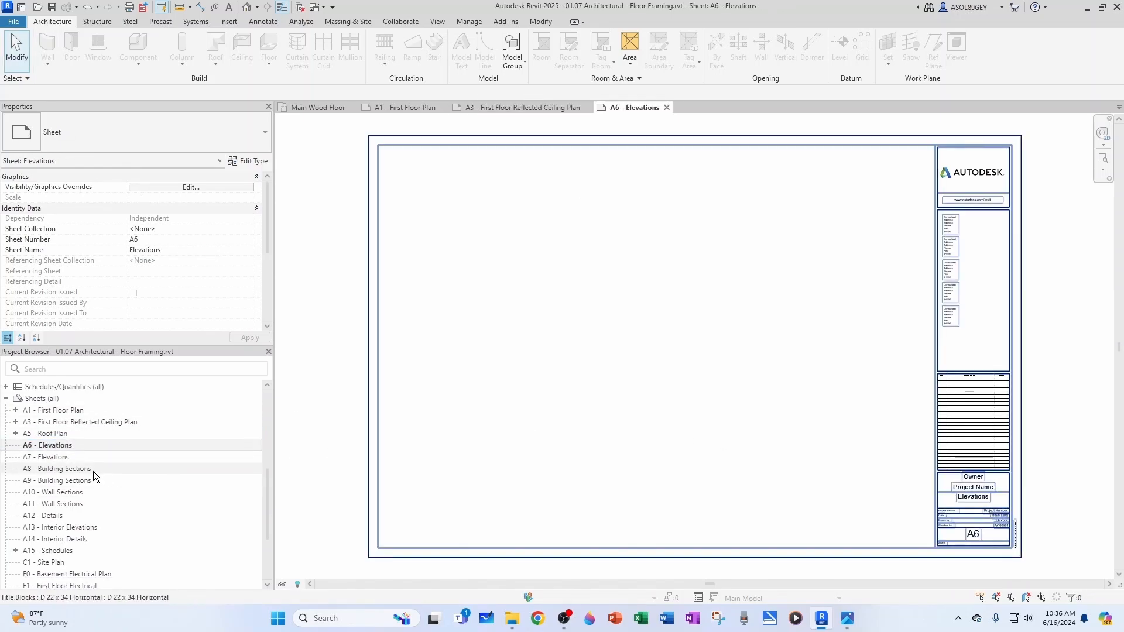
pyautogui.click(15, 434)
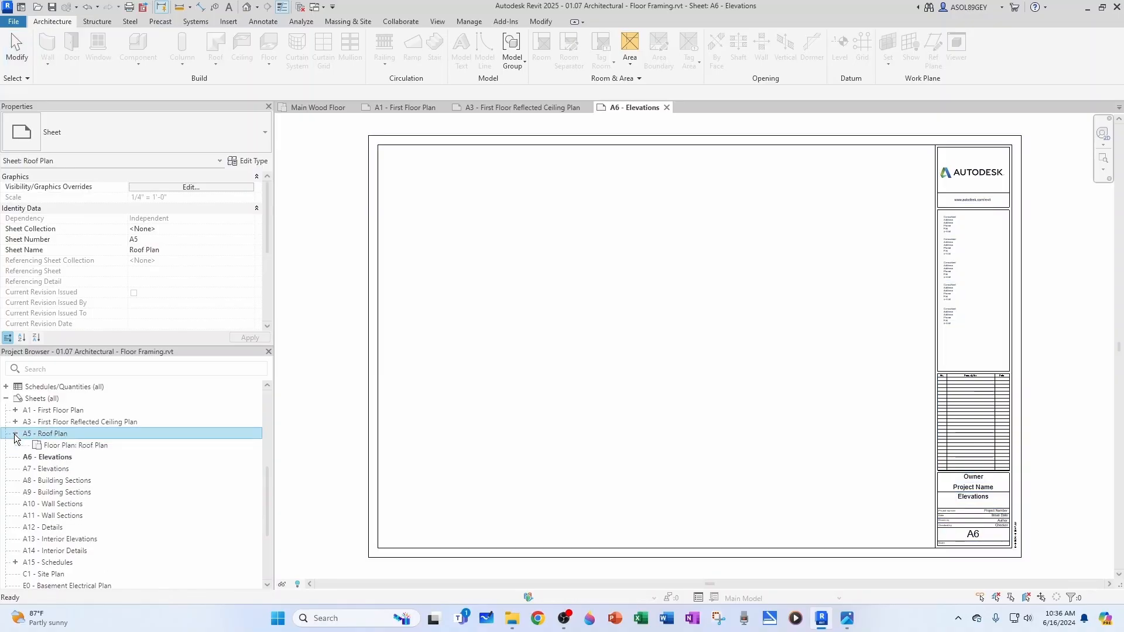
pyautogui.click(15, 434)
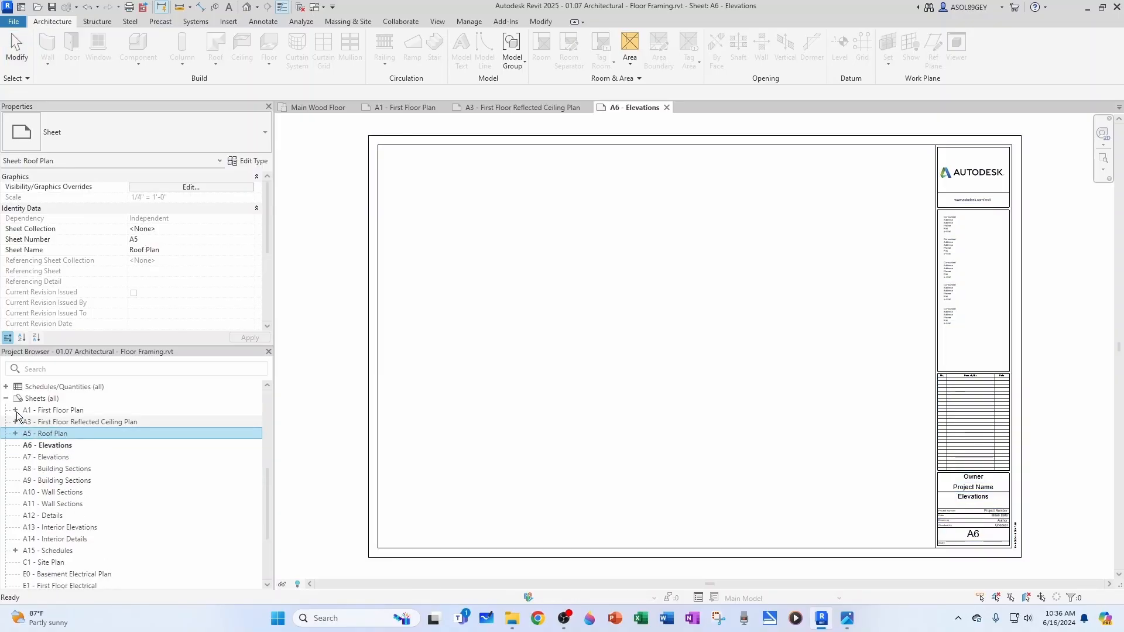
# Step: Switch to the Main Wood Floor plan listed under sheet A1 and return to sheet A6 - Elevations
pyautogui.click(14, 411)
pyautogui.doubleClick(75, 422)
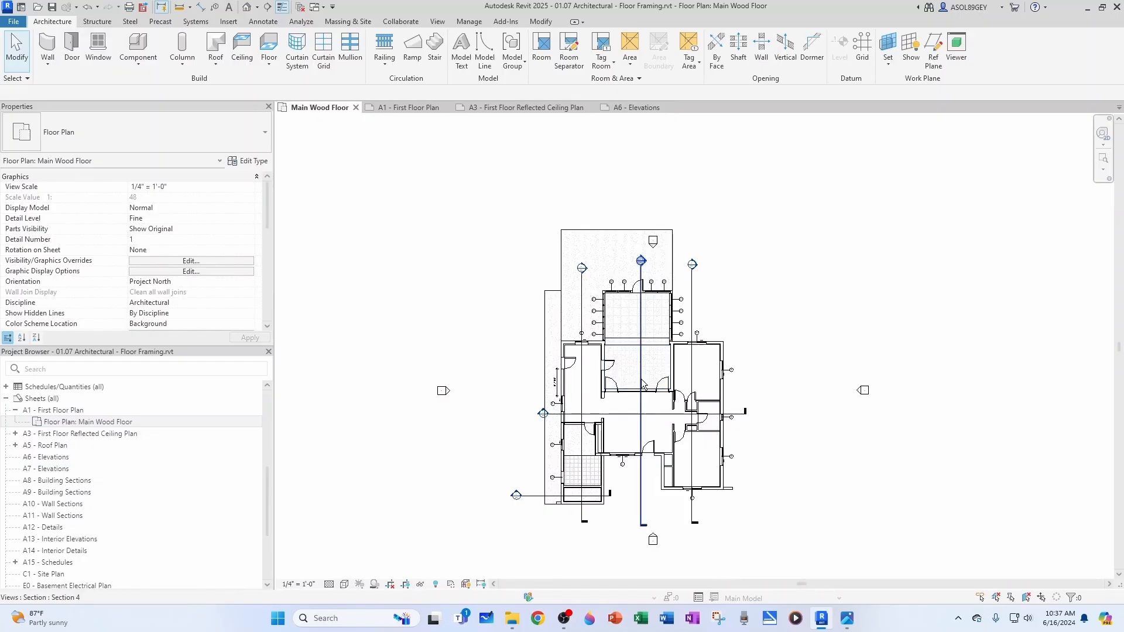
pyautogui.doubleClick(40, 459)
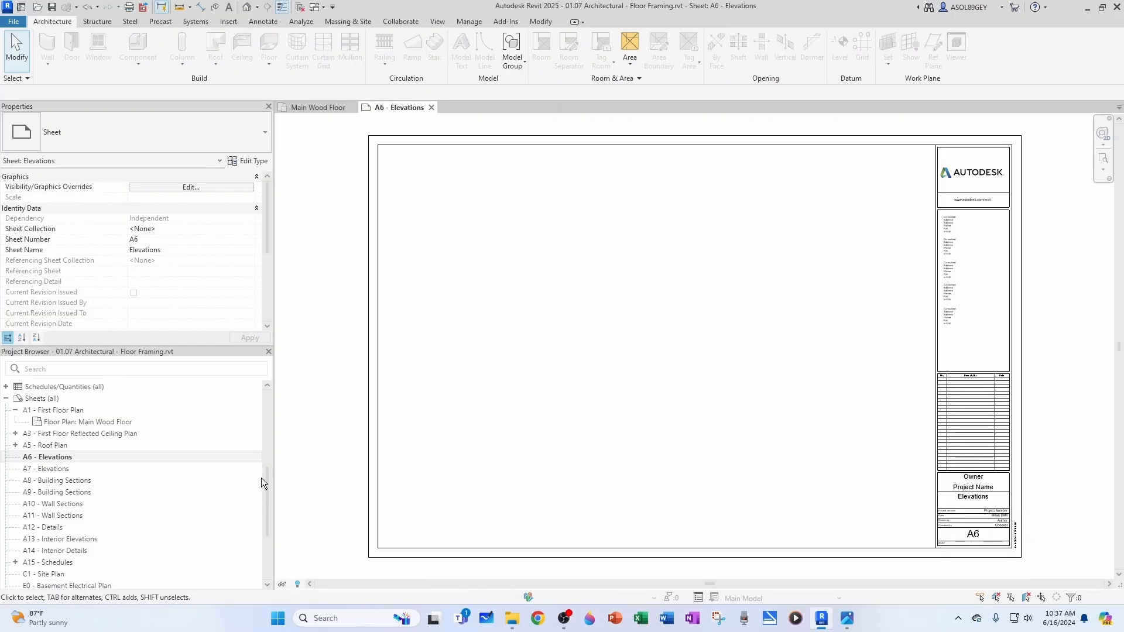
# Step: Place the East building elevation on sheet A6 - Elevations
pyautogui.moveTo(268, 497); pyautogui.dragTo(272, 403)
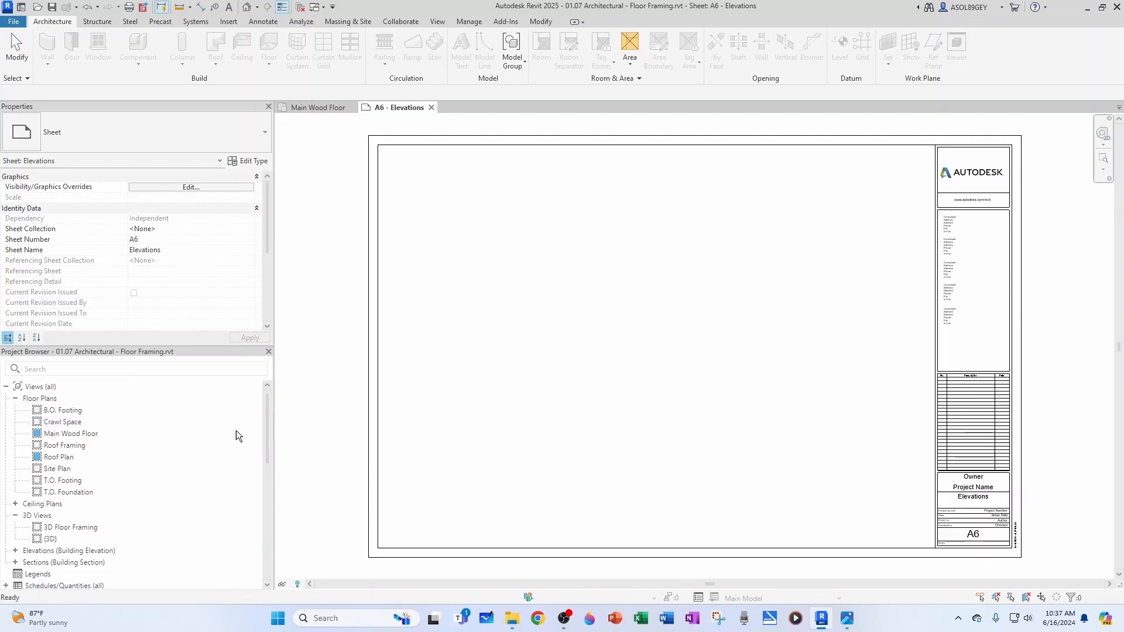
pyautogui.click(16, 551)
pyautogui.scroll(-3, 59, 522)
pyautogui.click(49, 482)
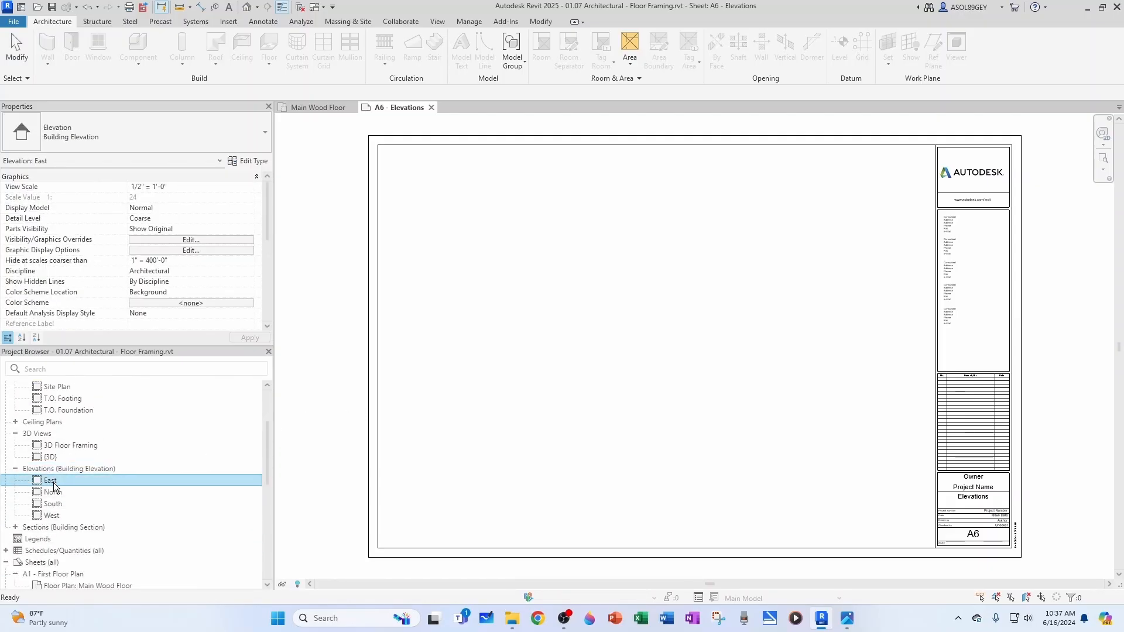
pyautogui.moveTo(483, 371); pyautogui.dragTo(483, 368)
pyautogui.click(483, 368)
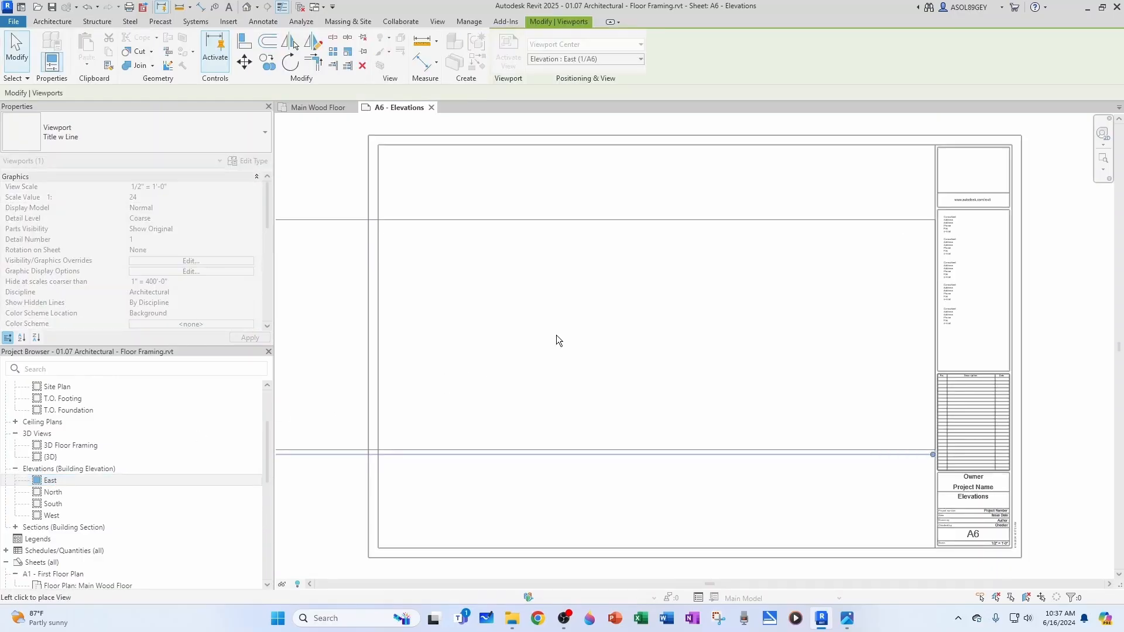
pyautogui.scroll(-2, 566, 316)
pyautogui.press('Escape')
pyautogui.scroll(1, 576, 285)
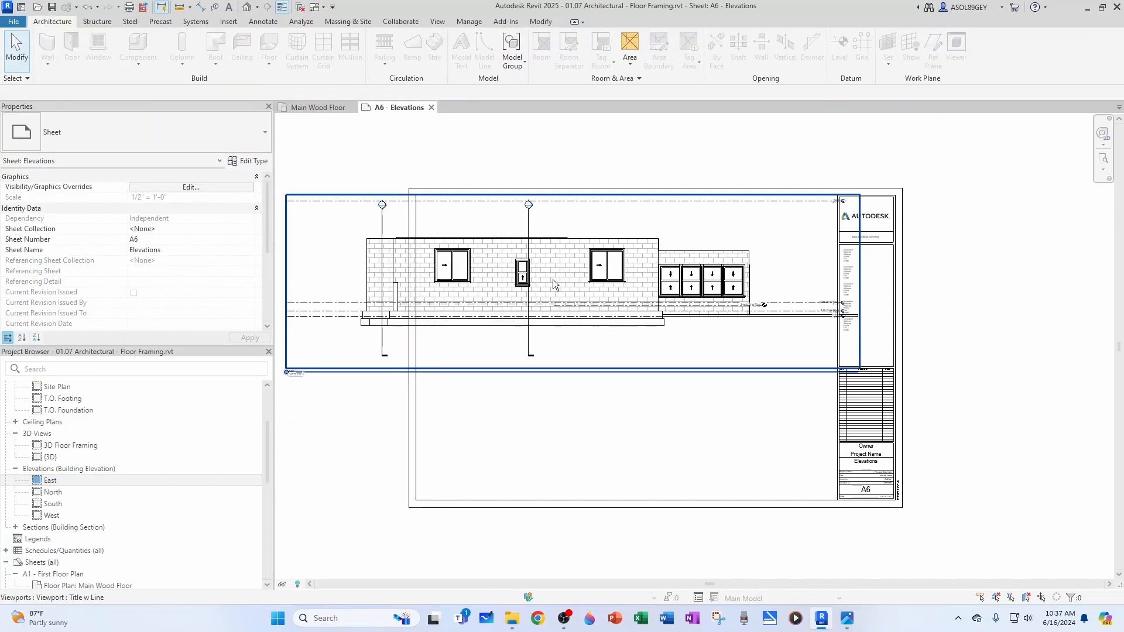
# Step: Activate the East view on the sheet, set its scale to 1/4" = 1'-0" and deactivate it
pyautogui.click(587, 343)
pyautogui.doubleClick(587, 344)
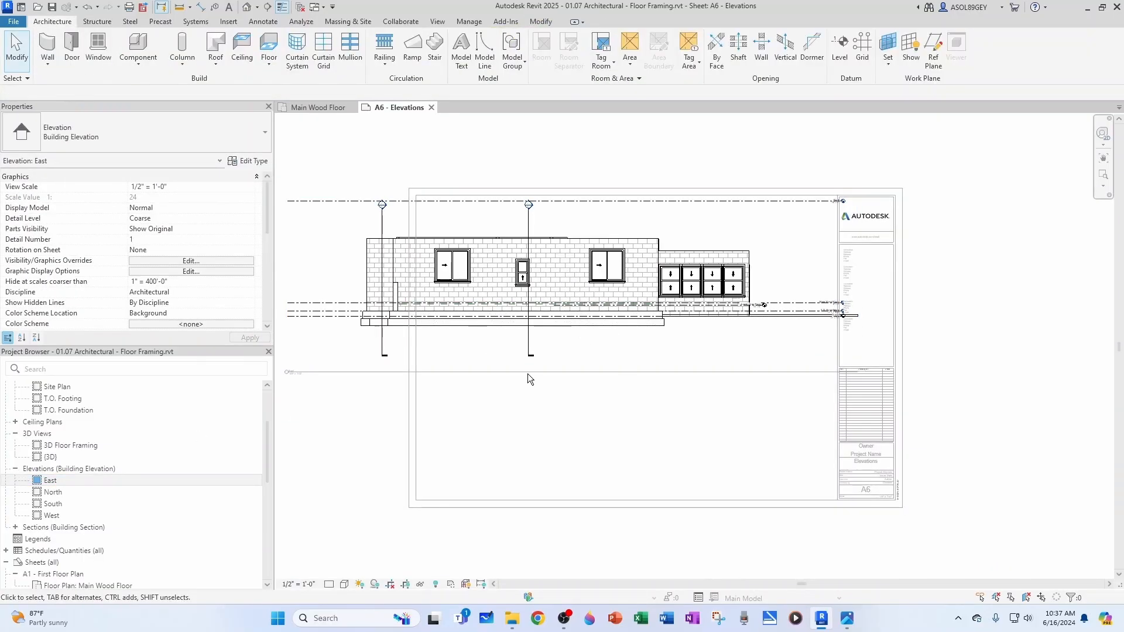
pyautogui.click(300, 585)
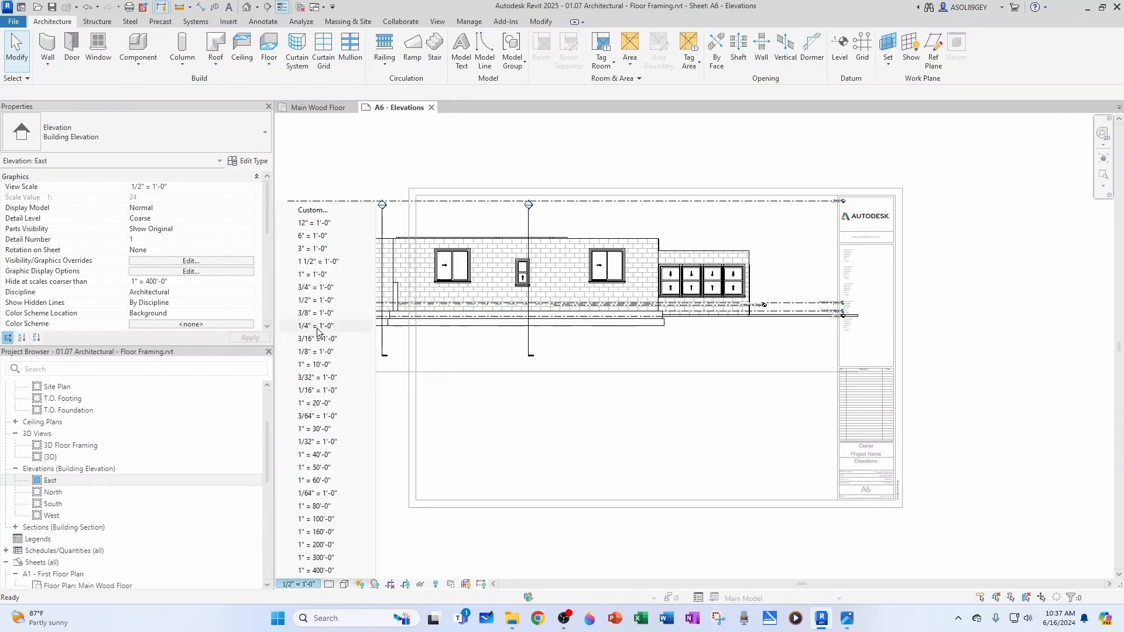
pyautogui.click(316, 326)
pyautogui.doubleClick(698, 388)
pyautogui.click(500, 375)
pyautogui.click(360, 407)
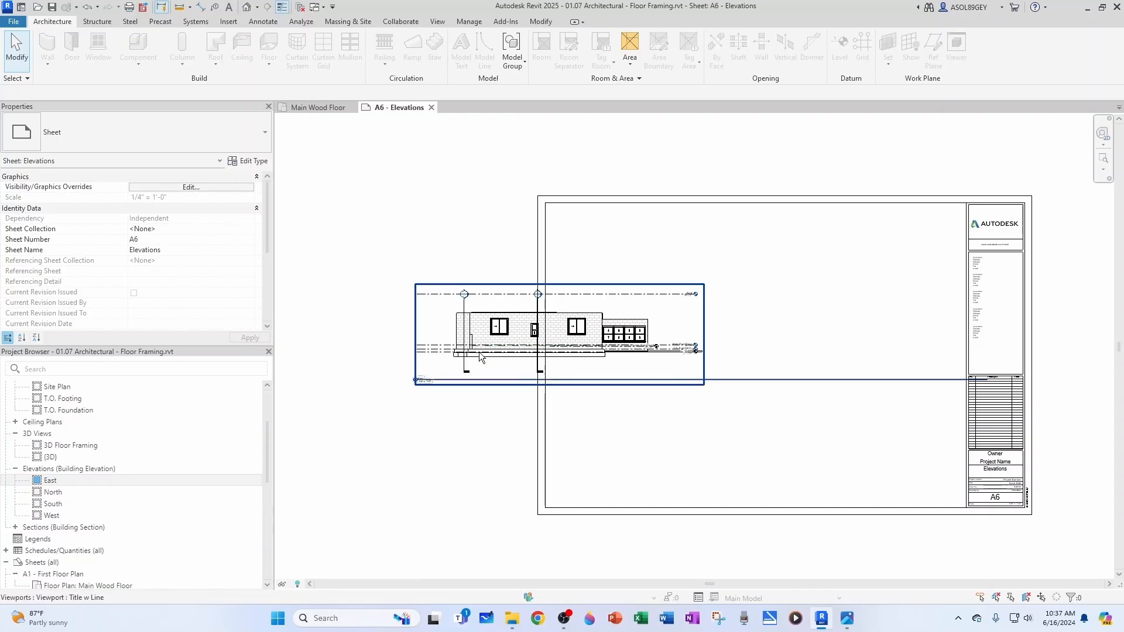
# Step: Move the East viewport inside the sheet border into the upper half of sheet A6
pyautogui.click(500, 344)
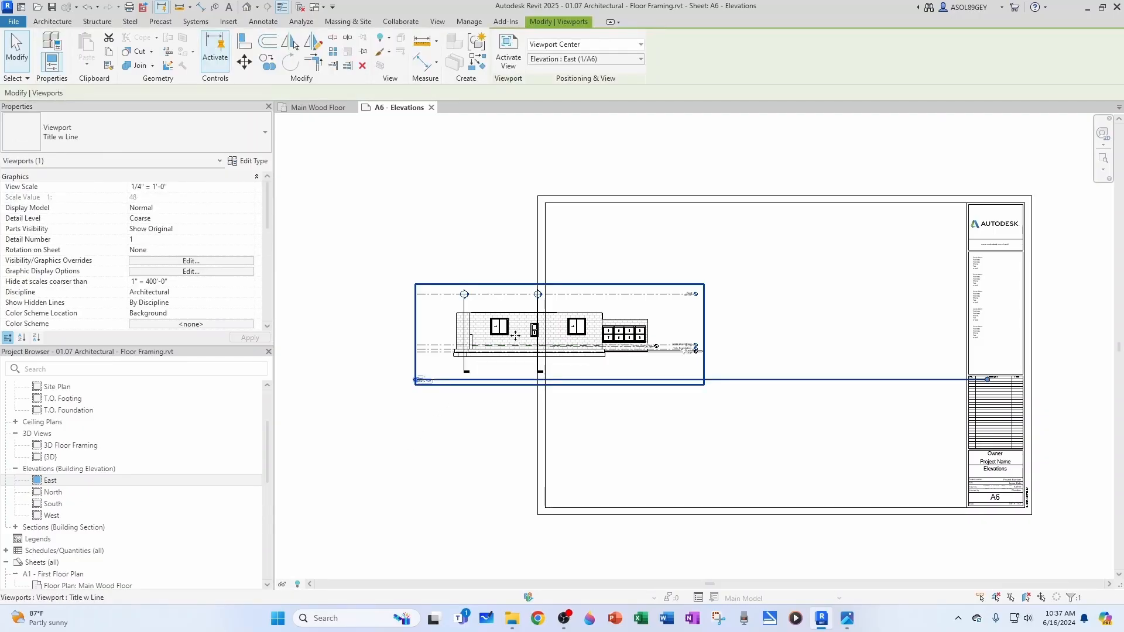
pyautogui.moveTo(508, 336); pyautogui.dragTo(702, 279)
pyautogui.click(567, 323)
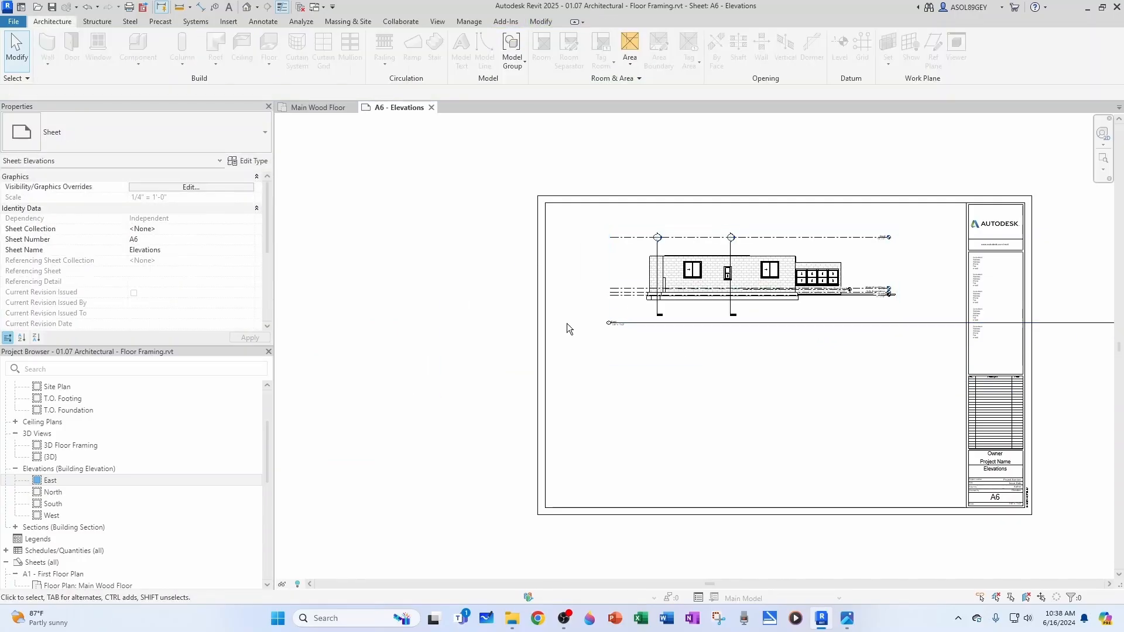
# Step: Shorten the East viewport's title line to about the width of the elevation view
pyautogui.scroll(-2, 570, 321)
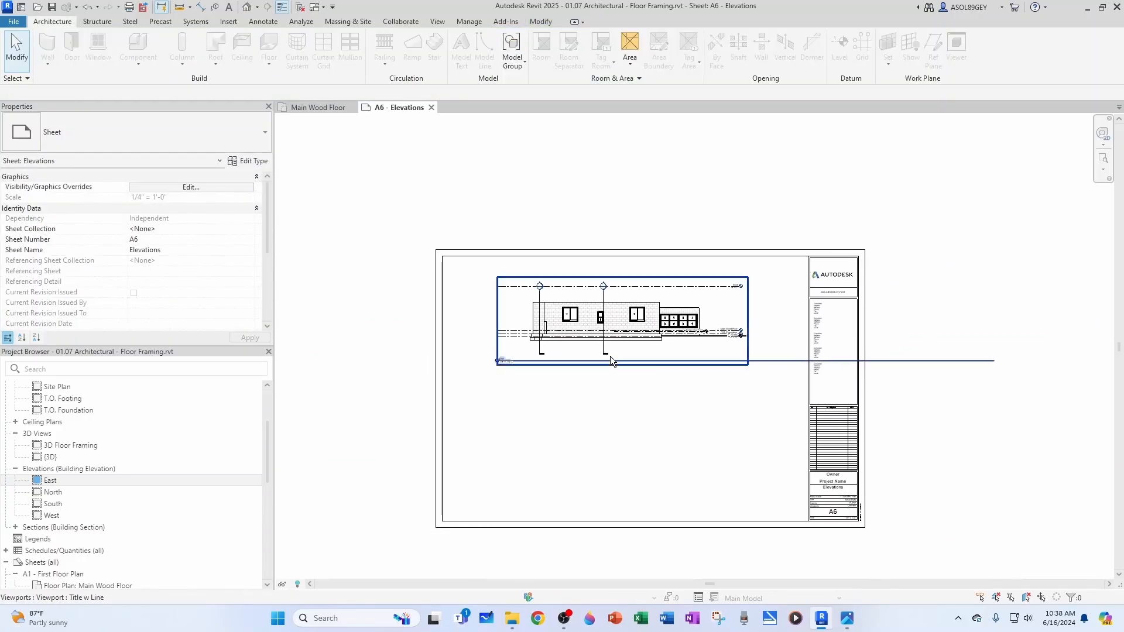
pyautogui.click(984, 365)
pyautogui.click(770, 414)
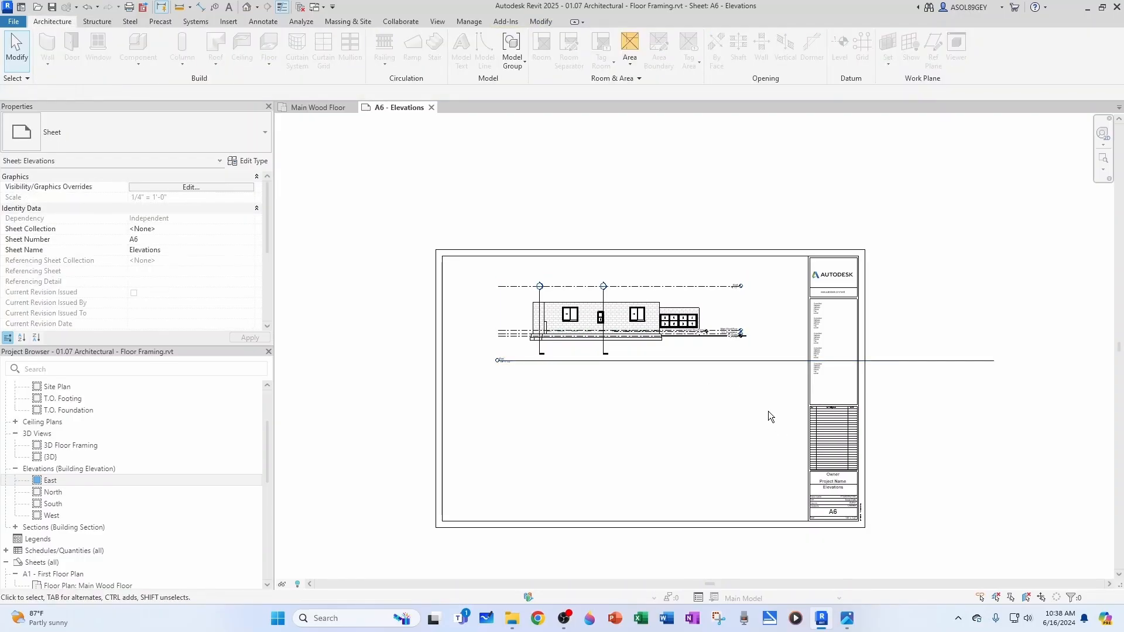
pyautogui.click(899, 361)
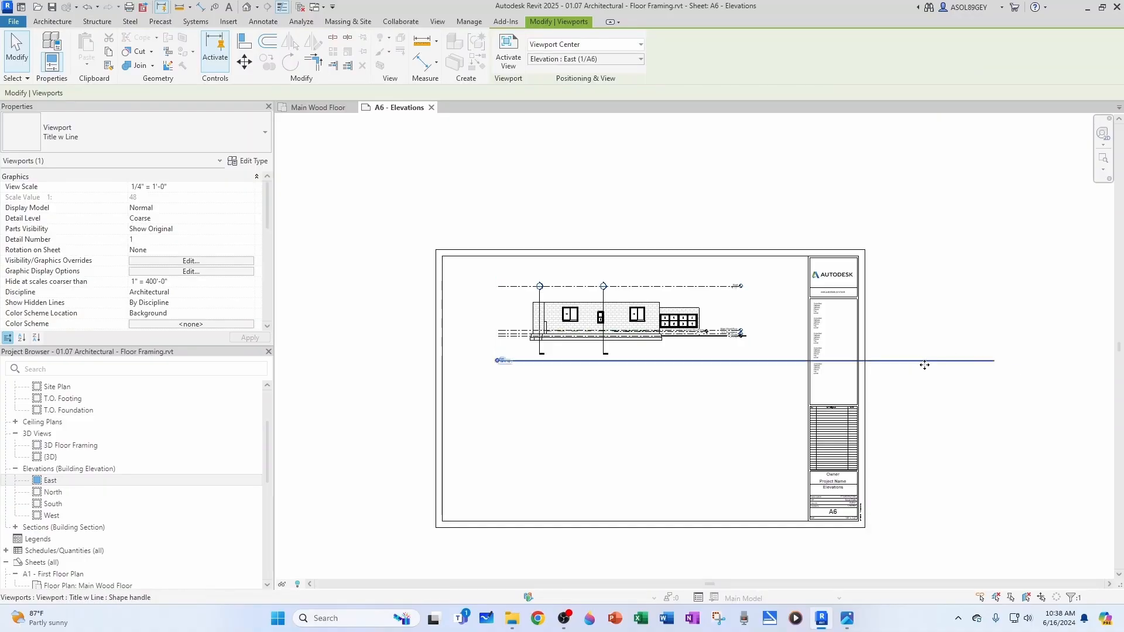
pyautogui.click(983, 399)
pyautogui.click(617, 291)
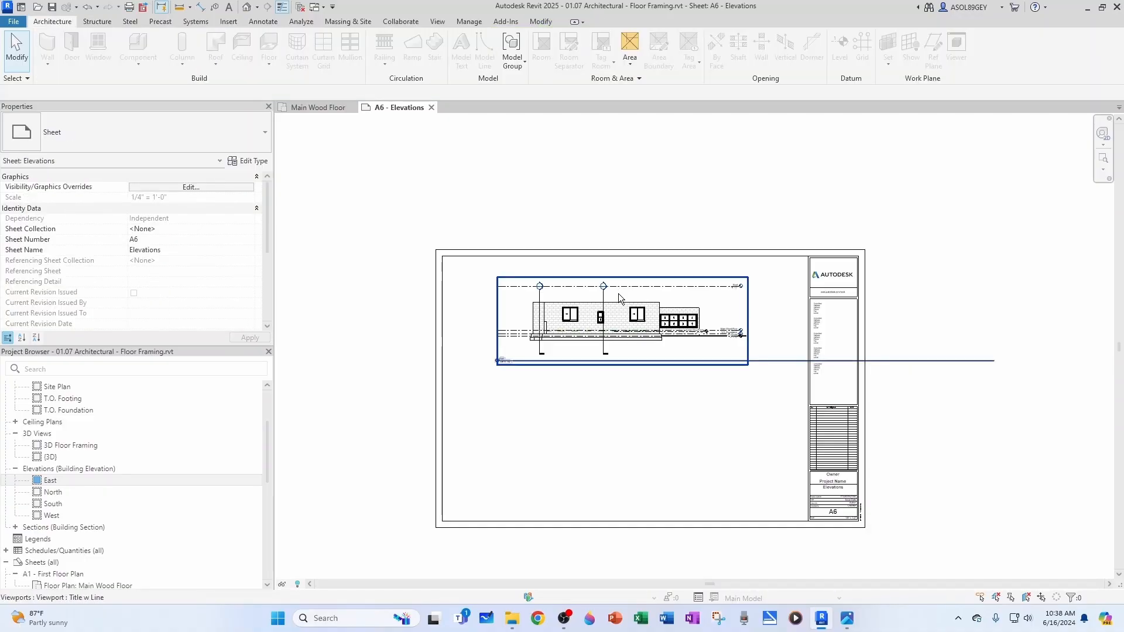
pyautogui.moveTo(994, 360); pyautogui.dragTo(895, 362)
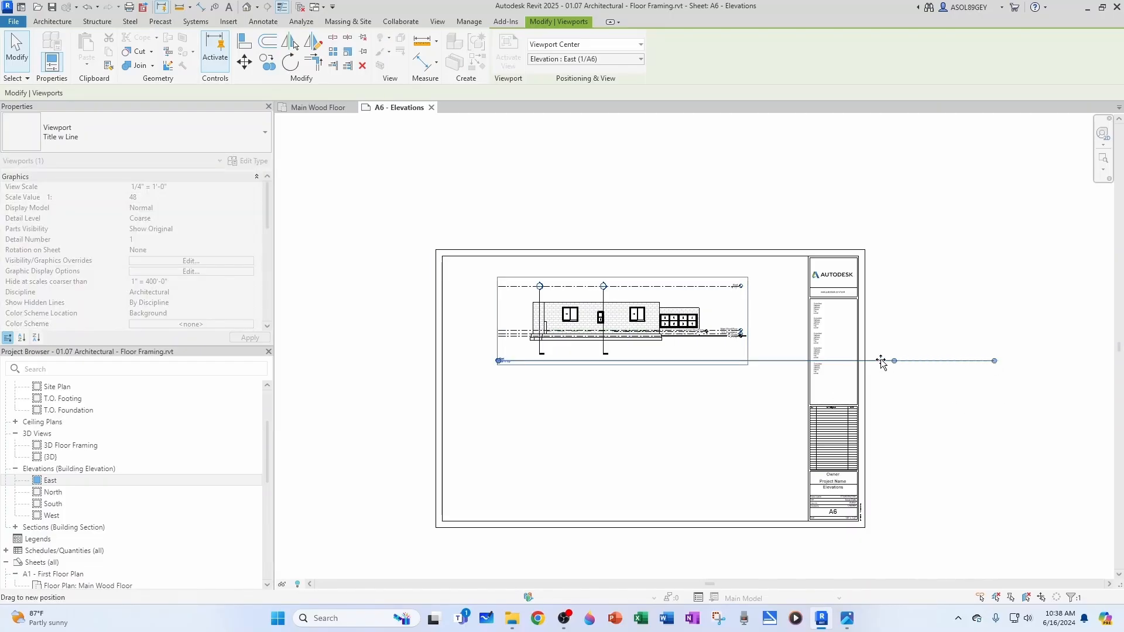
pyautogui.moveTo(743, 361); pyautogui.dragTo(744, 362)
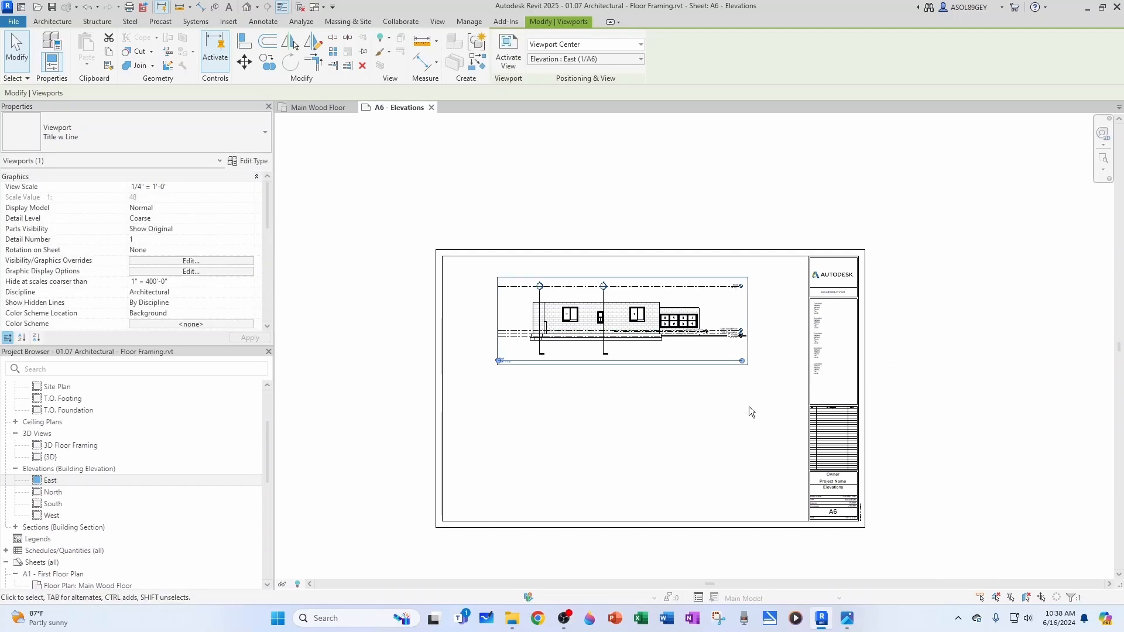
pyautogui.click(750, 407)
# Step: Check the East viewport's title and properties, and rename the East view as East Elevation
pyautogui.scroll(5, 468, 365)
pyautogui.scroll(2, 528, 368)
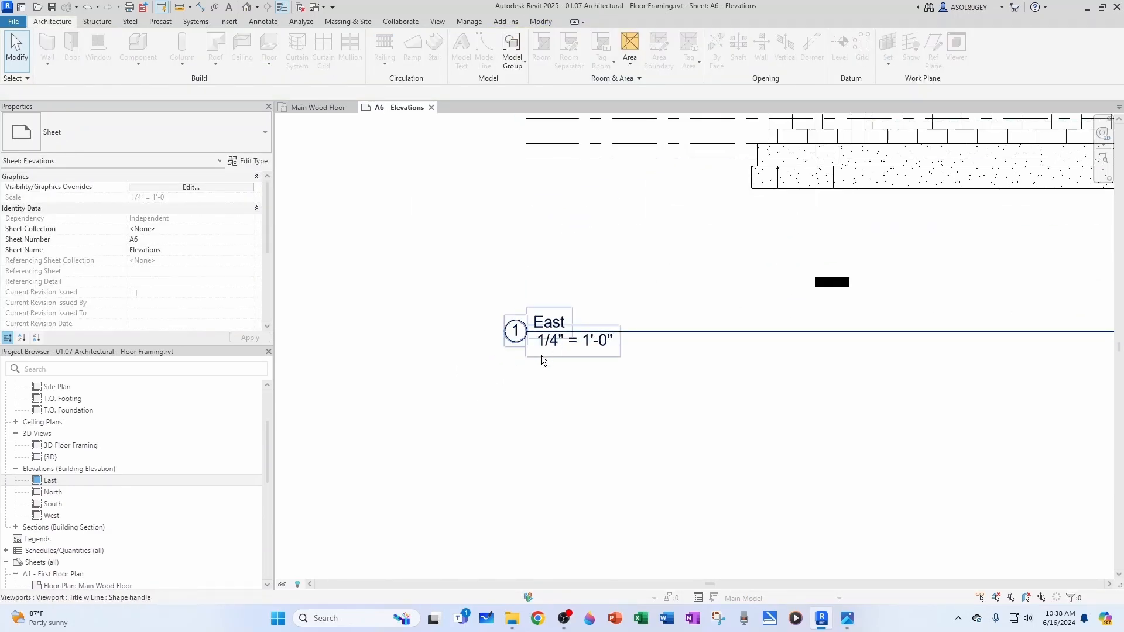
pyautogui.scroll(-4, 543, 350)
pyautogui.click(653, 255)
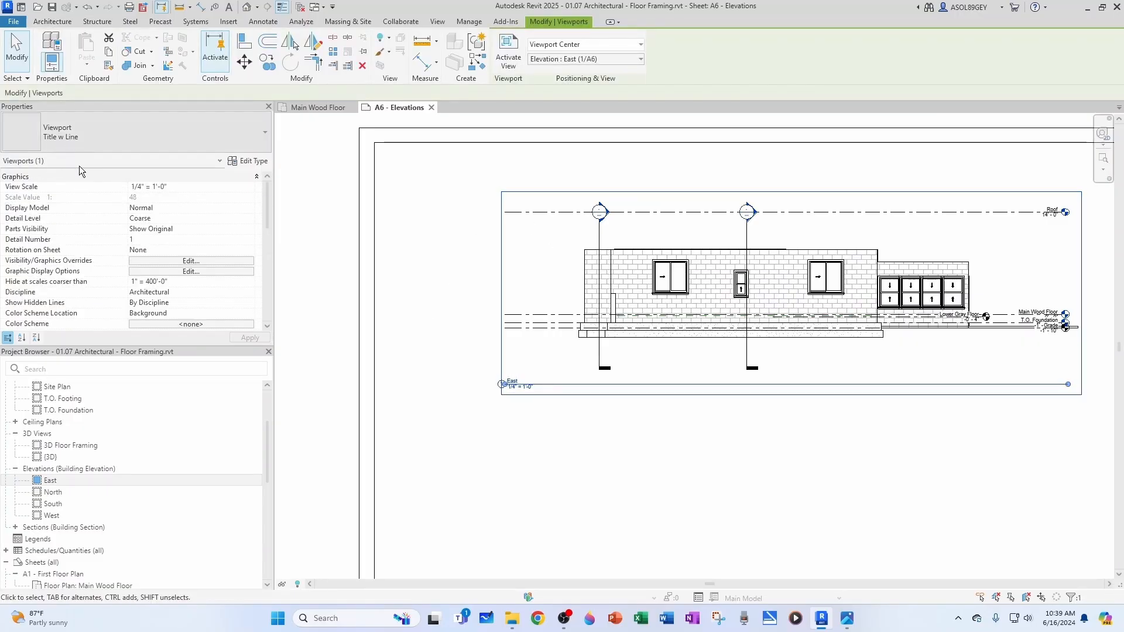
pyautogui.scroll(-2, 198, 296)
pyautogui.scroll(-3, 197, 296)
pyautogui.scroll(-2, 197, 296)
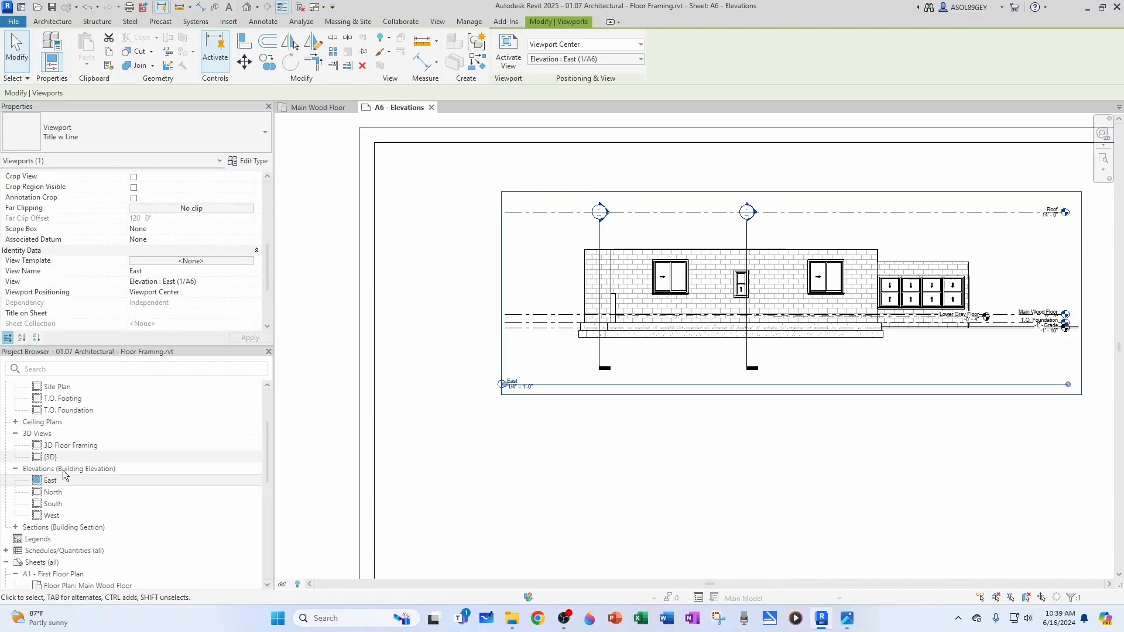
pyautogui.click(52, 485)
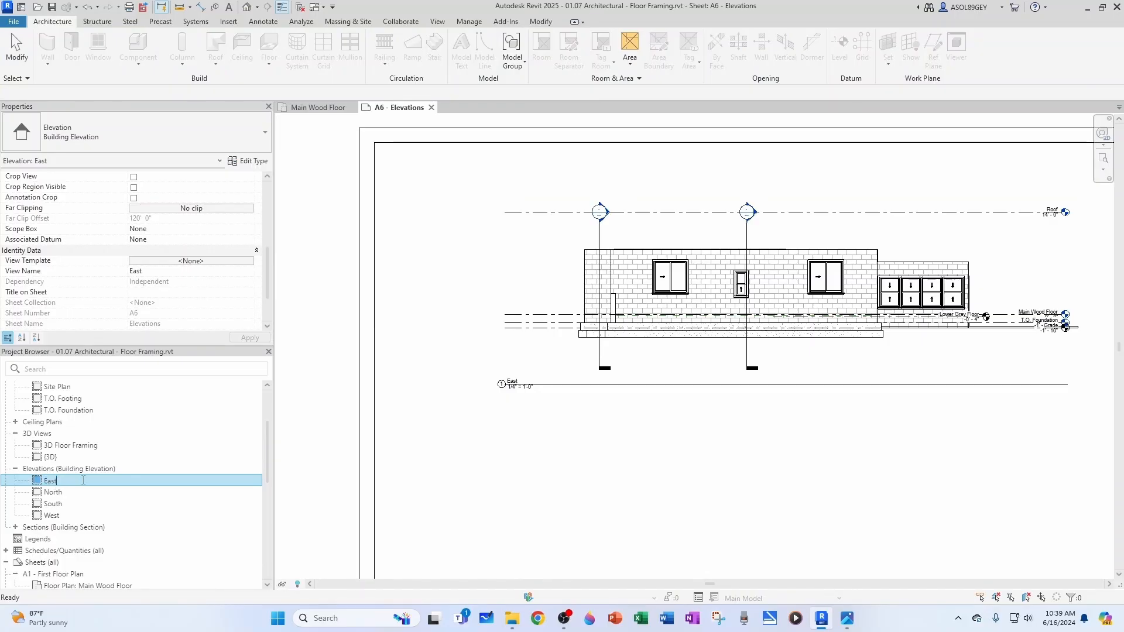
pyautogui.write('n')
pyautogui.press('Return')
# Step: Try "The one I want" as the East Elevation viewport's Title on Sheet and undo it
pyautogui.click(522, 394)
pyautogui.scroll(-3, 156, 250)
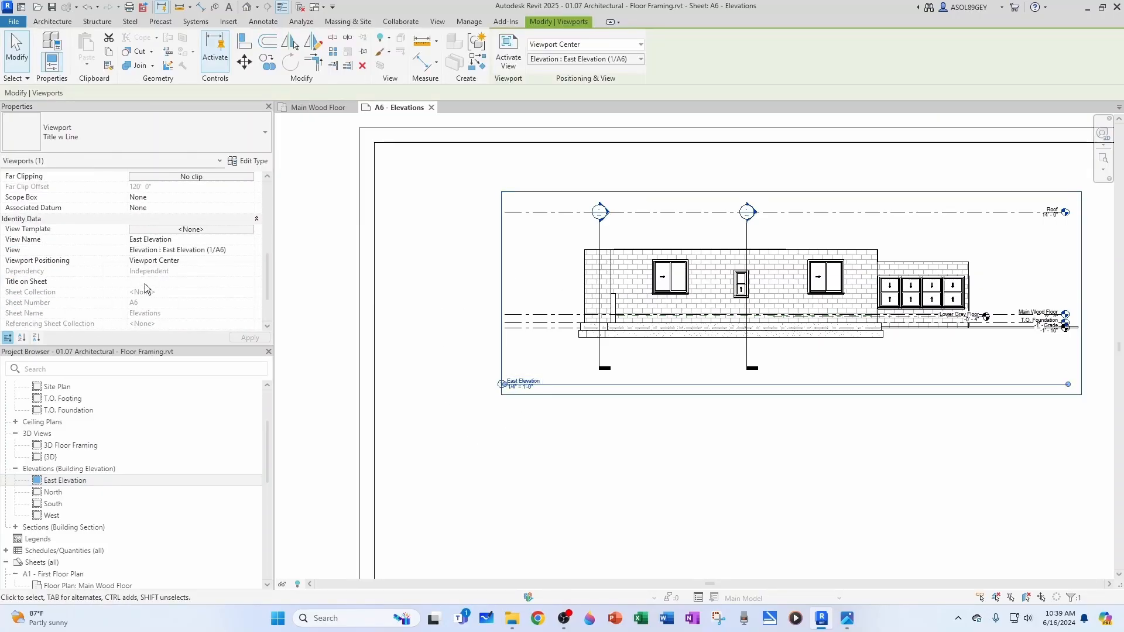
pyautogui.click(167, 284)
pyautogui.write('The one I want')
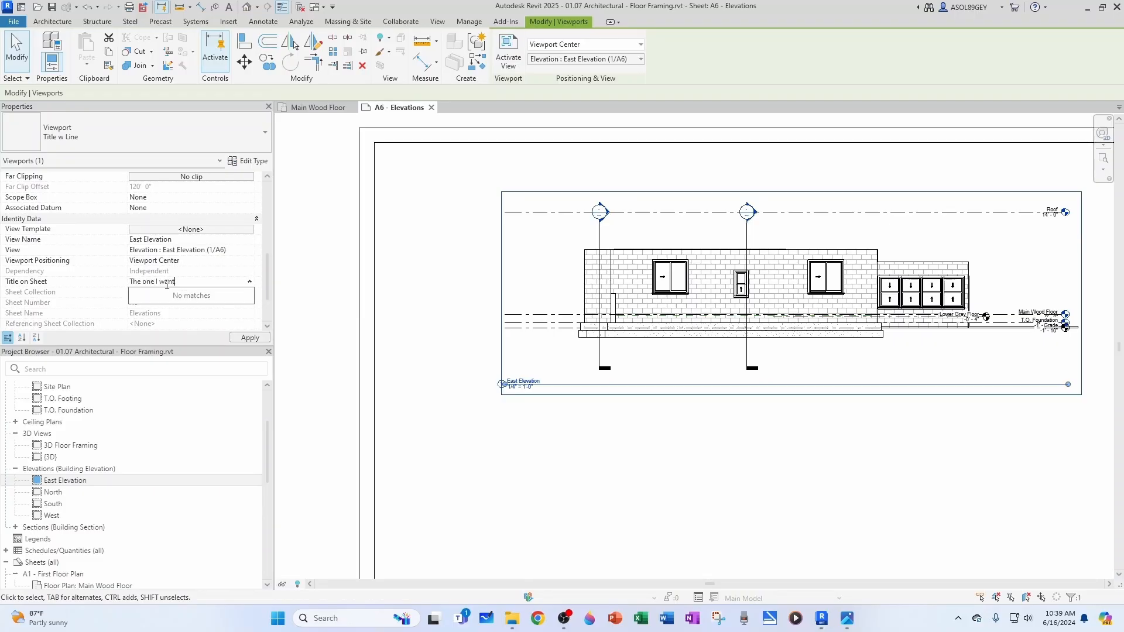
pyautogui.press('Return')
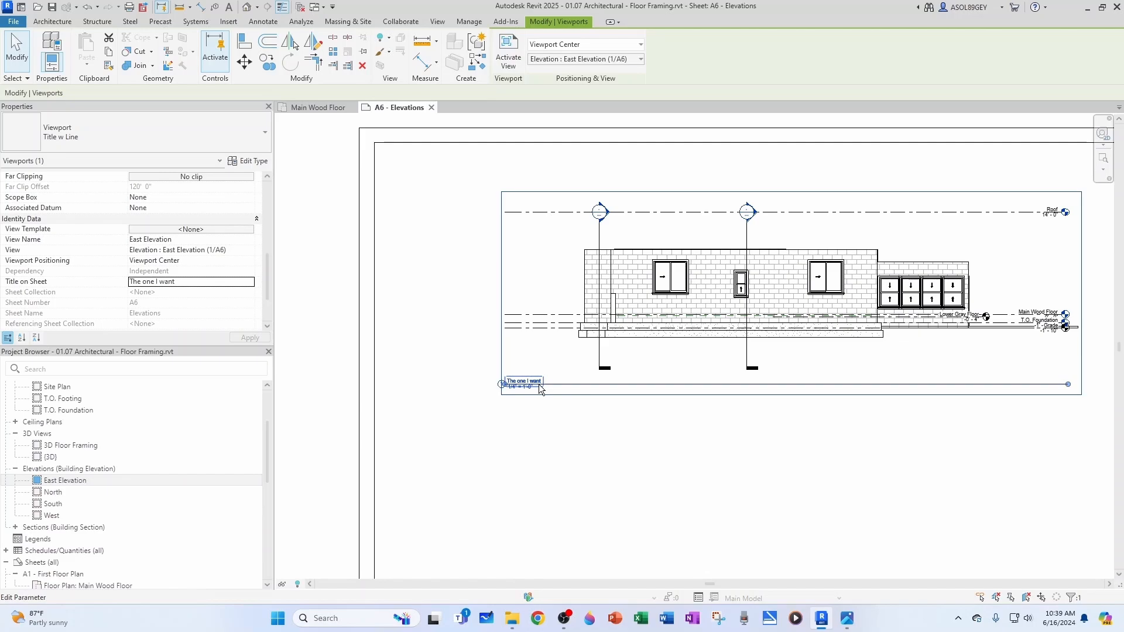
pyautogui.click(87, 10)
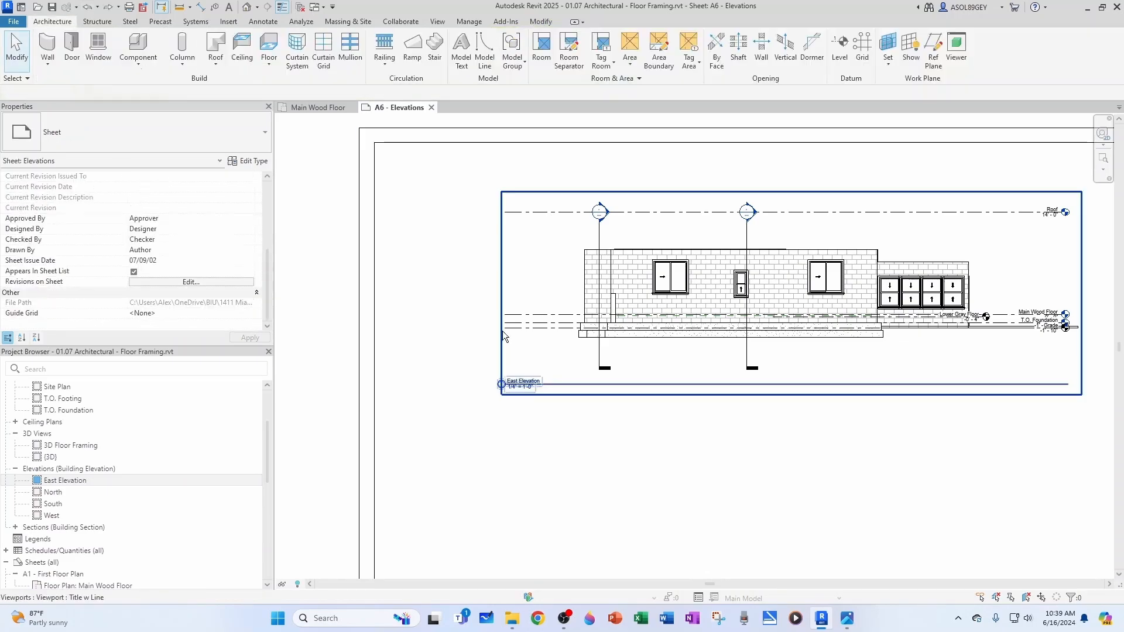
pyautogui.scroll(-2, 162, 282)
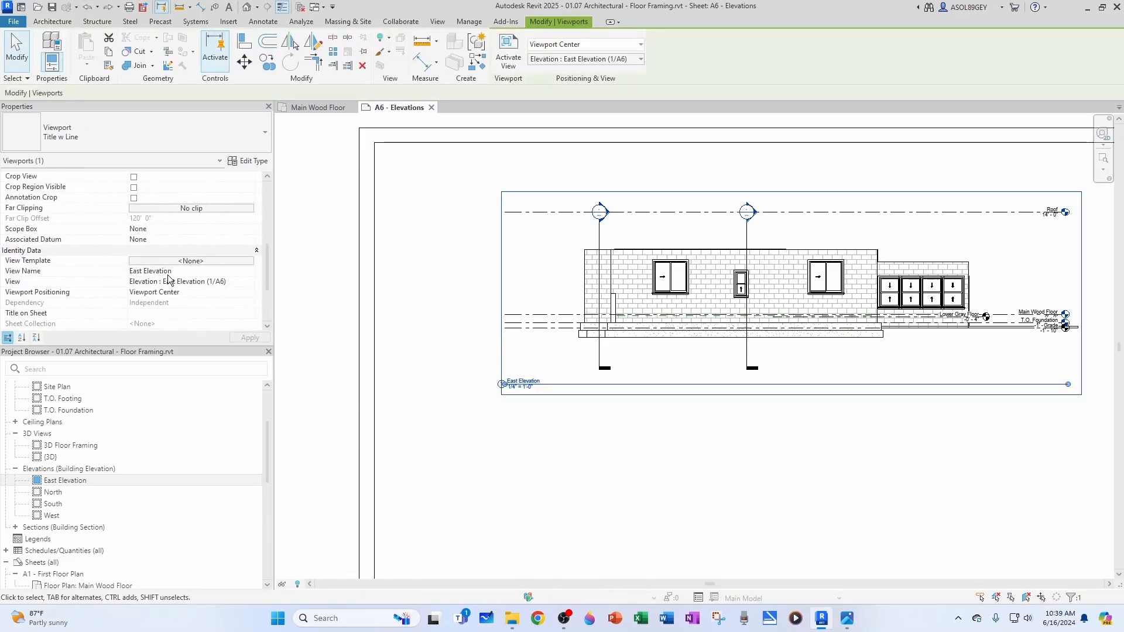
pyautogui.press('Escape')
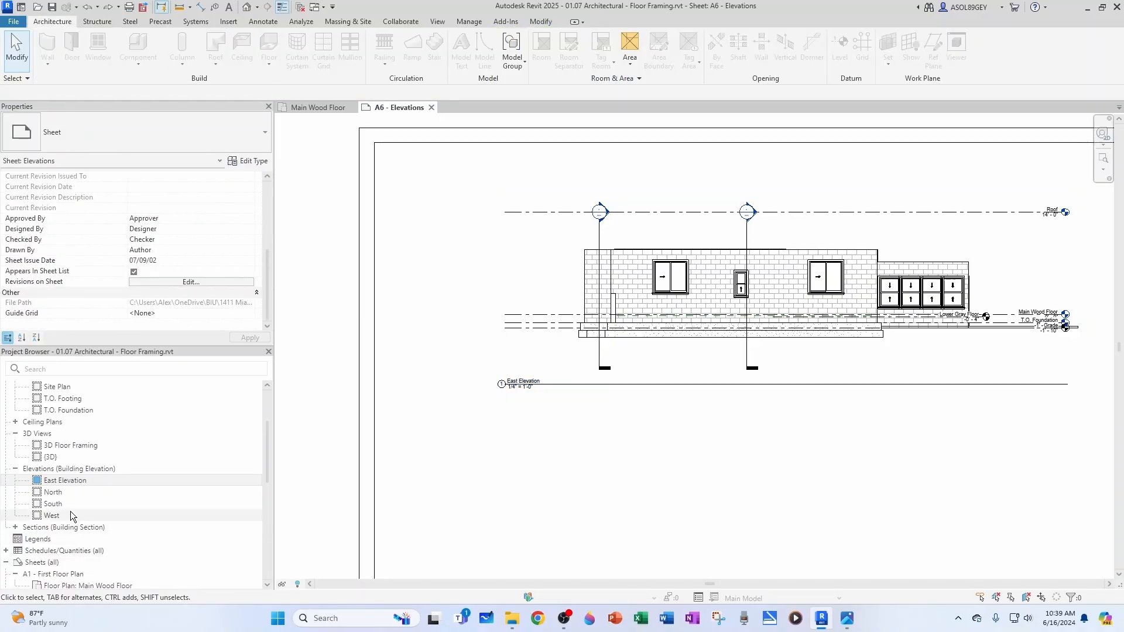
# Step: Place the West building elevation on sheet A6 below the East Elevation viewport
pyautogui.click(54, 516)
pyautogui.scroll(-4, 590, 499)
pyautogui.scroll(1, 692, 523)
pyautogui.moveTo(692, 524); pyautogui.dragTo(597, 389, button='middle')
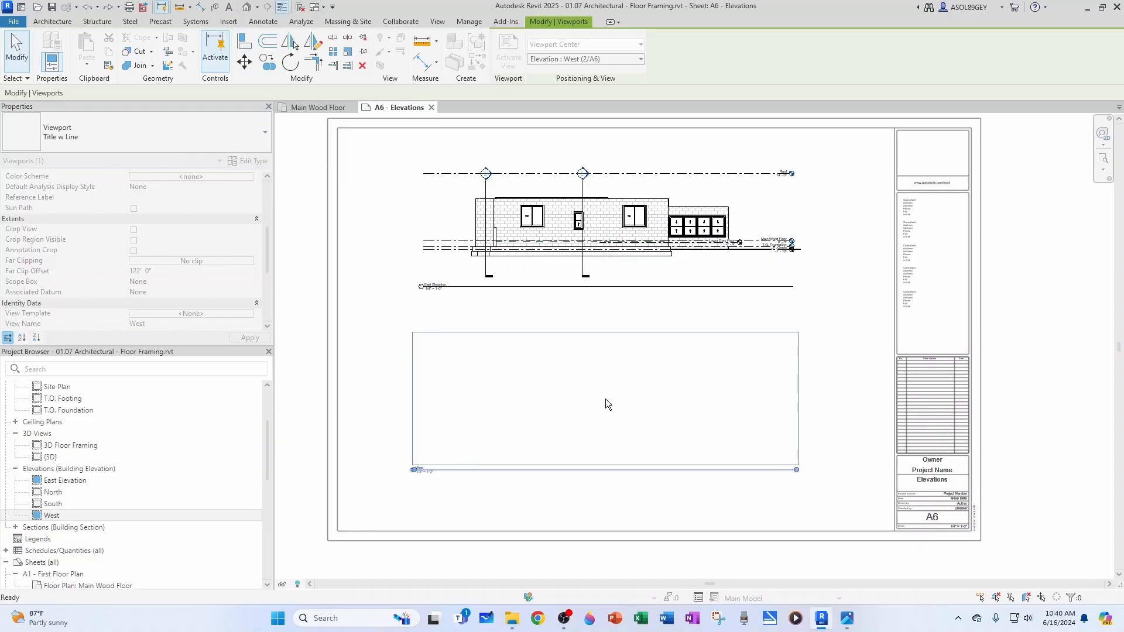
pyautogui.click(605, 399)
# Step: In the activated East Elevation view, extend the Lower Gray Floor level line until its head lines up with the other level heads
pyautogui.scroll(3, 498, 187)
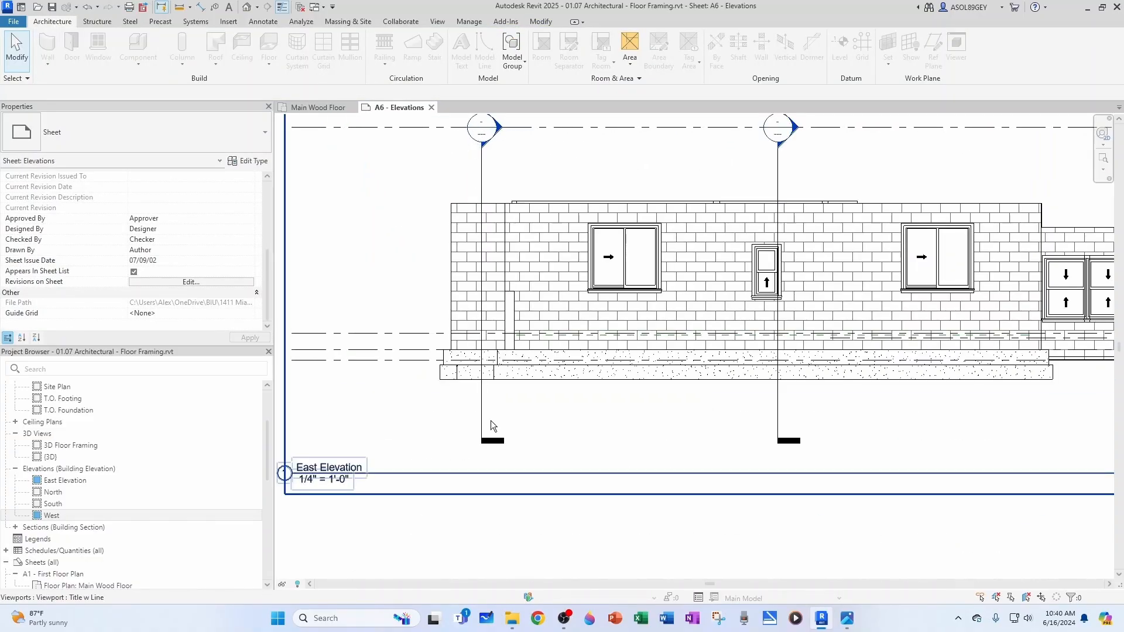
pyautogui.scroll(-3, 489, 410)
pyautogui.scroll(3, 493, 272)
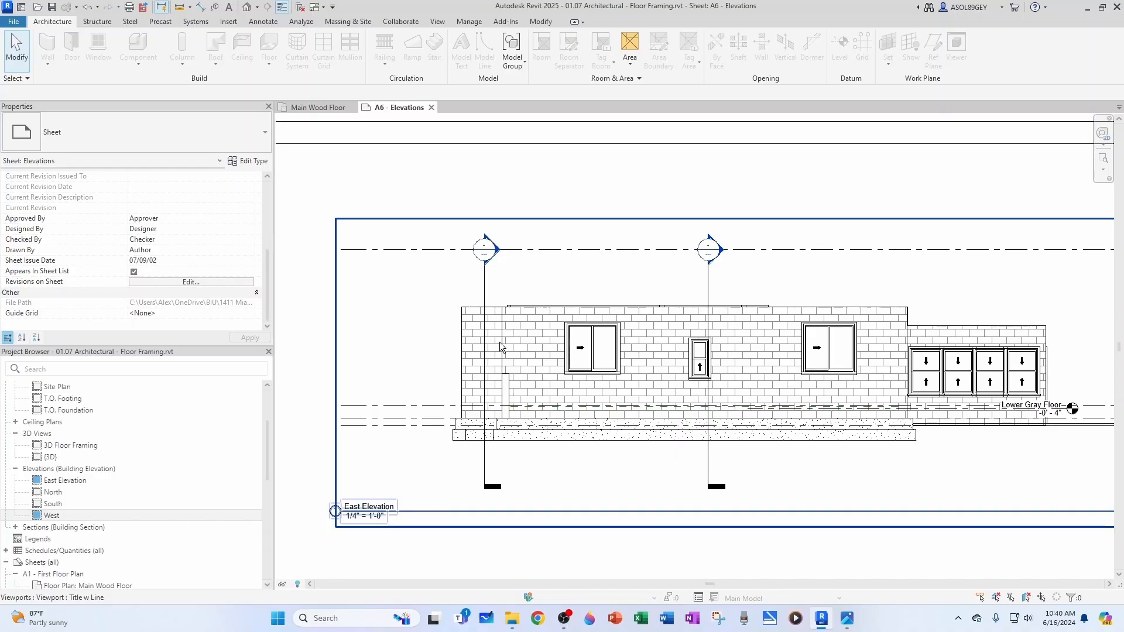
pyautogui.scroll(-2, 503, 344)
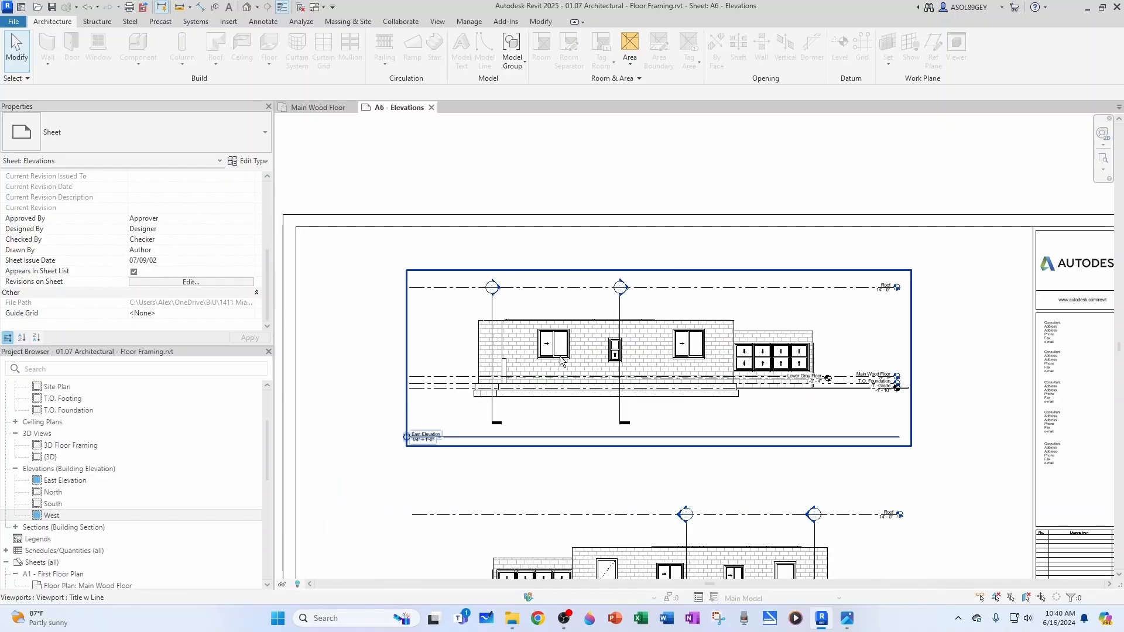
pyautogui.doubleClick(754, 426)
pyautogui.scroll(5, 732, 388)
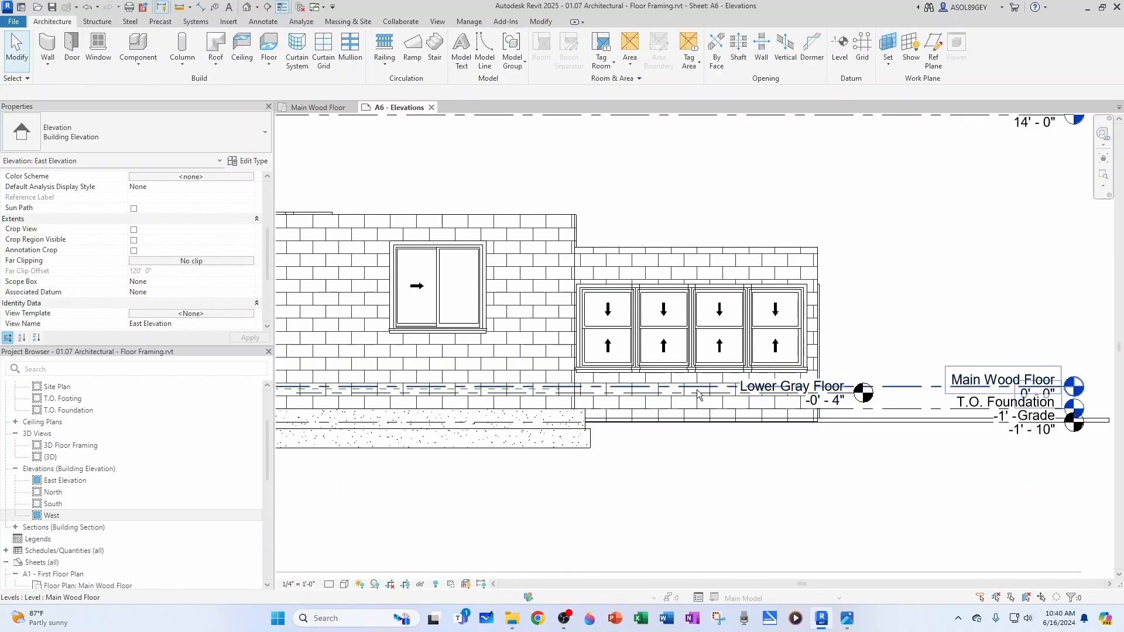
pyautogui.click(730, 391)
pyautogui.scroll(2, 868, 400)
pyautogui.moveTo(846, 389); pyautogui.dragTo(1003, 388)
pyautogui.scroll(-2, 982, 419)
pyautogui.moveTo(981, 419); pyautogui.dragTo(777, 411, button='middle')
pyautogui.scroll(1, 777, 411)
pyautogui.moveTo(798, 384); pyautogui.dragTo(941, 384)
pyautogui.scroll(-6, 738, 425)
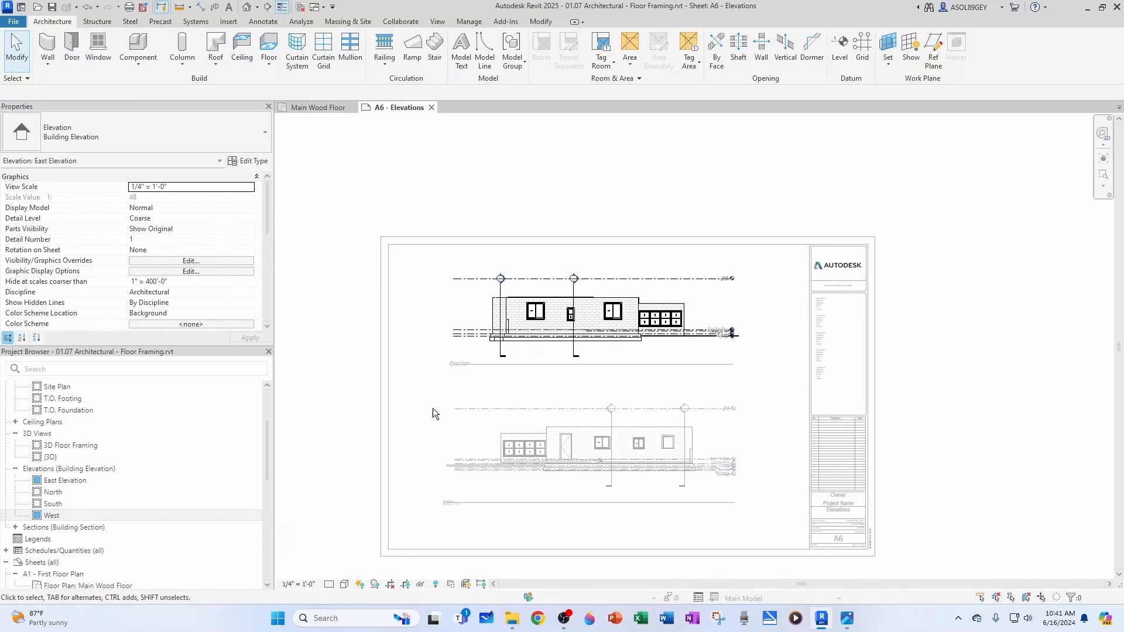
pyautogui.doubleClick(329, 402)
# Step: Rename the West view placed on sheet A6 as West Elevation
pyautogui.scroll(-3, 455, 280)
pyautogui.scroll(5, 406, 527)
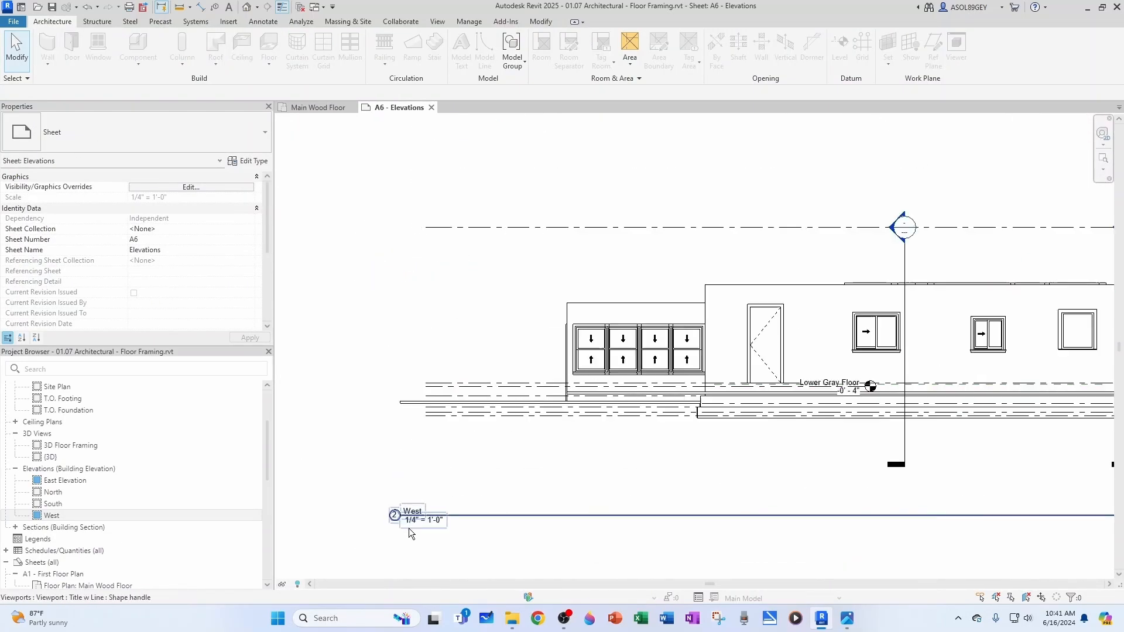
pyautogui.scroll(-4, 461, 480)
pyautogui.scroll(-2, 452, 412)
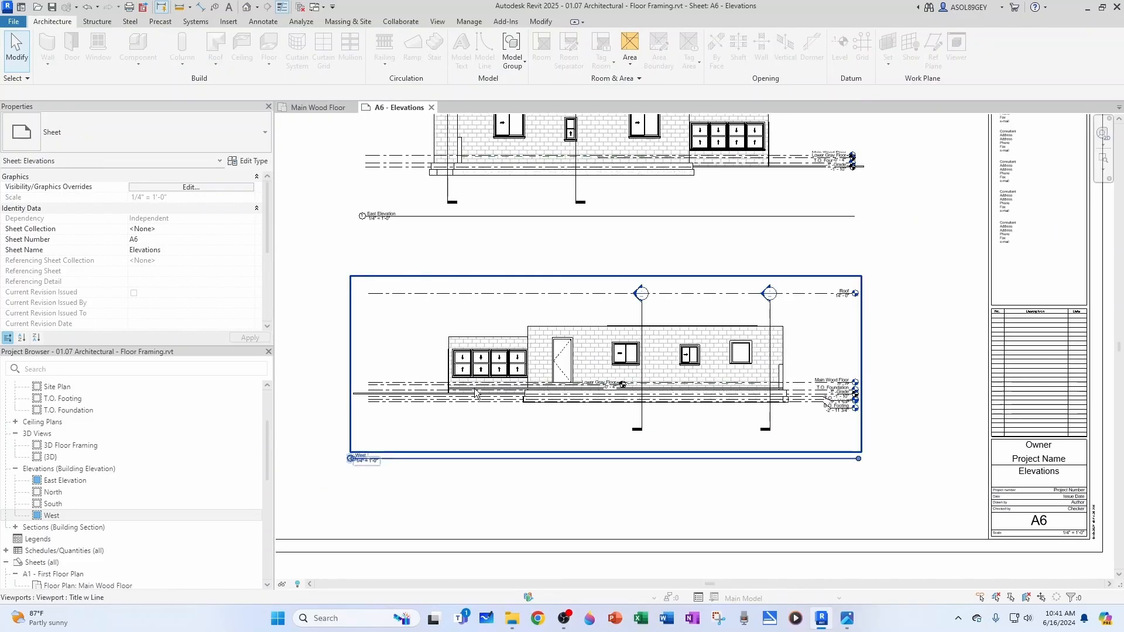
pyautogui.click(452, 412)
pyautogui.scroll(-5, 176, 303)
pyautogui.scroll(-2, 173, 303)
pyautogui.click(157, 272)
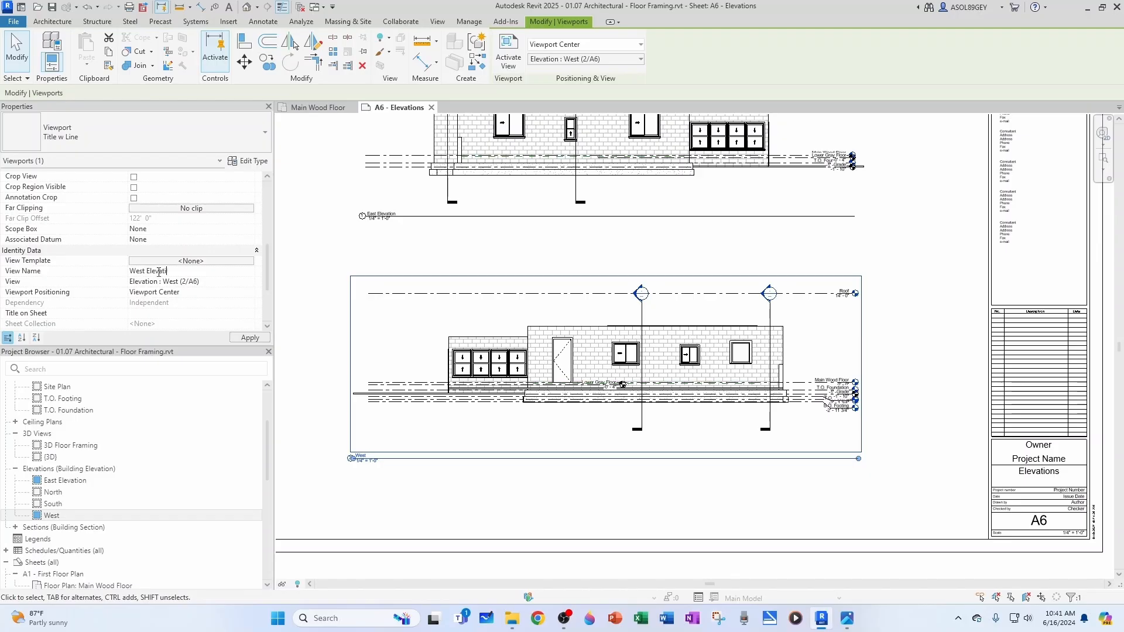
pyautogui.click(474, 492)
pyautogui.scroll(-4, 146, 452)
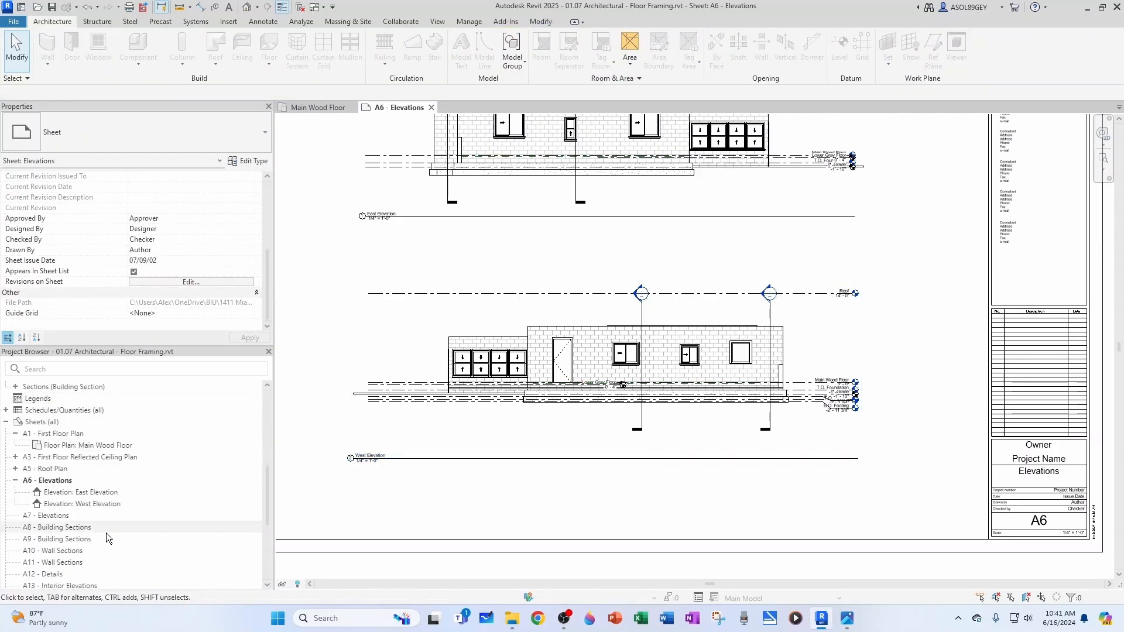
# Step: Open sheet A7 - Elevations and place the North building elevation on the upper half of the sheet
pyautogui.doubleClick(52, 517)
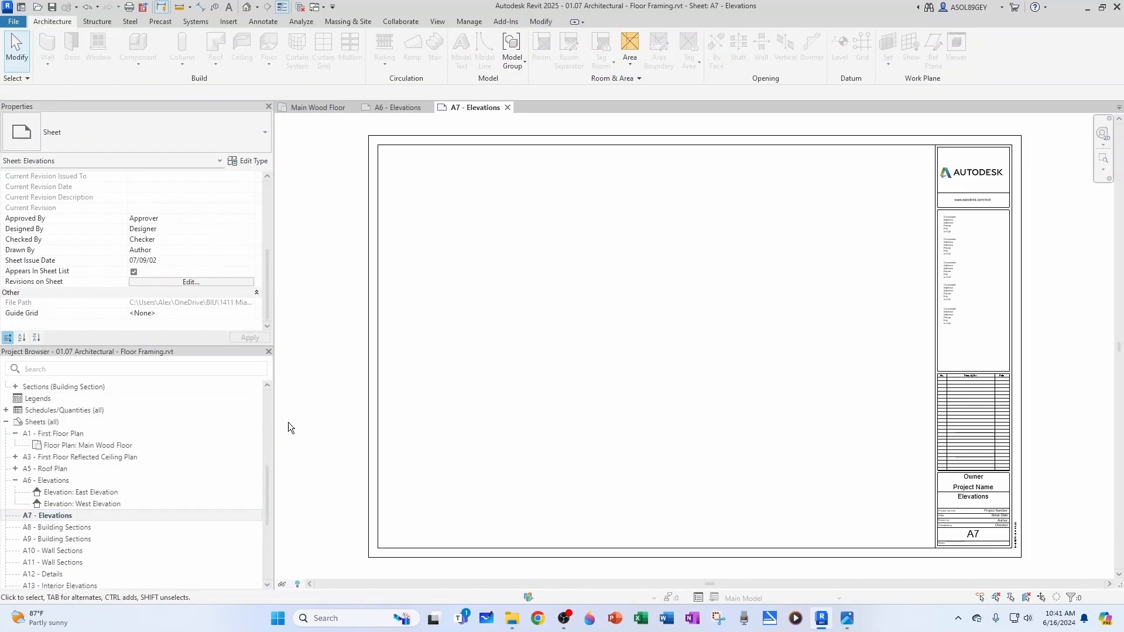
pyautogui.scroll(10, 255, 460)
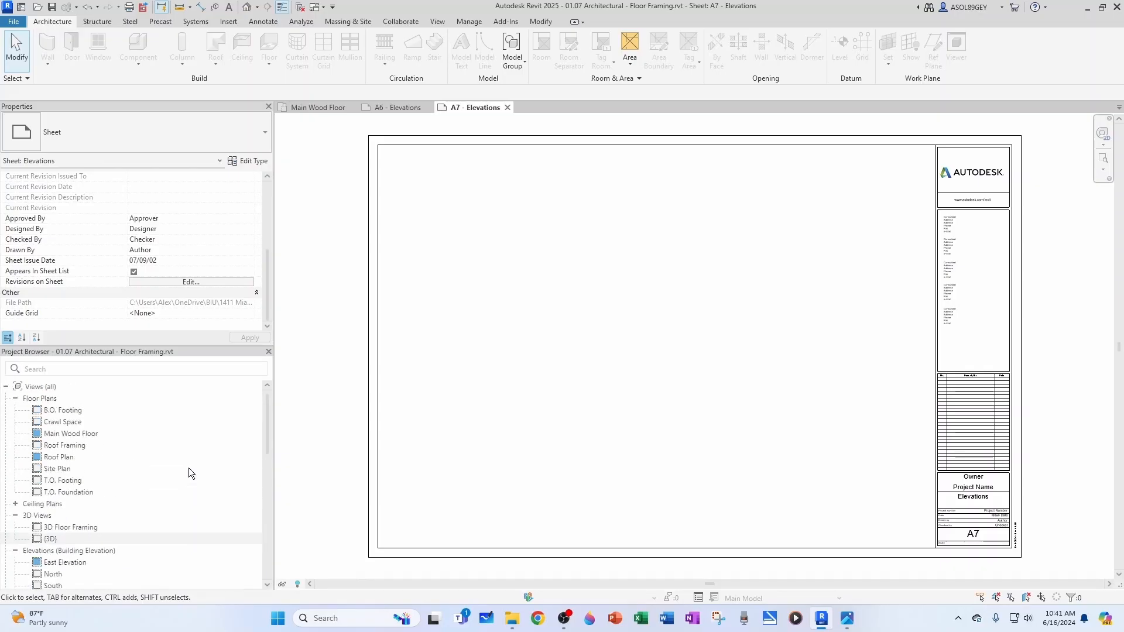
pyautogui.scroll(-3, 213, 438)
pyautogui.moveTo(52, 492); pyautogui.dragTo(652, 240)
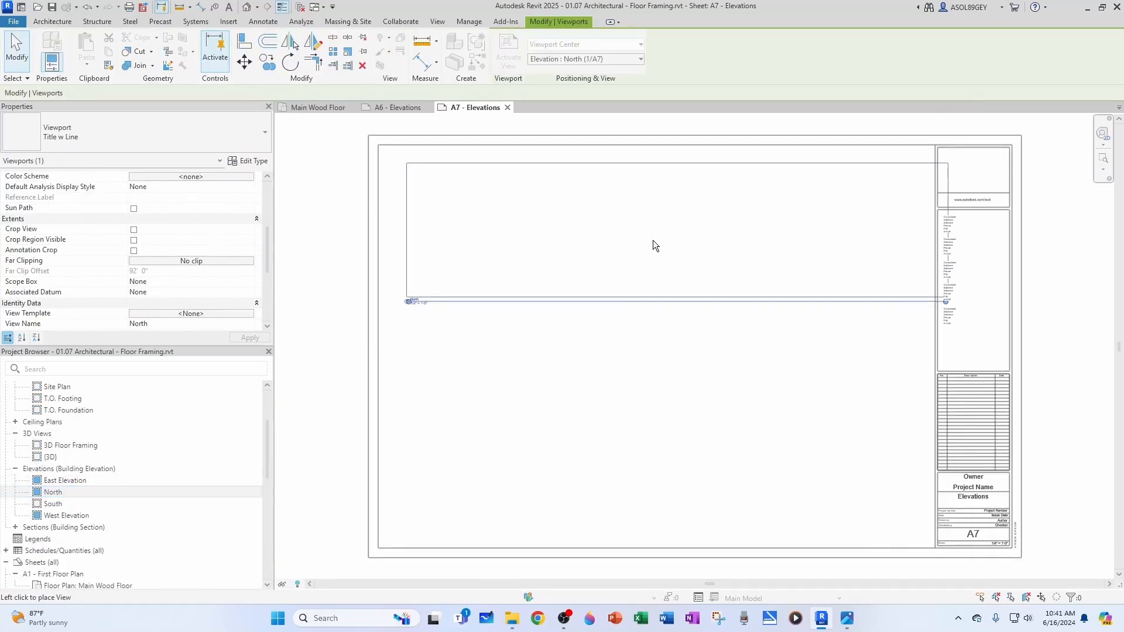
pyautogui.click(653, 243)
# Step: Place the South building elevation on sheet A7 below the North viewport
pyautogui.moveTo(45, 507); pyautogui.dragTo(634, 474)
pyautogui.scroll(-5, 634, 474)
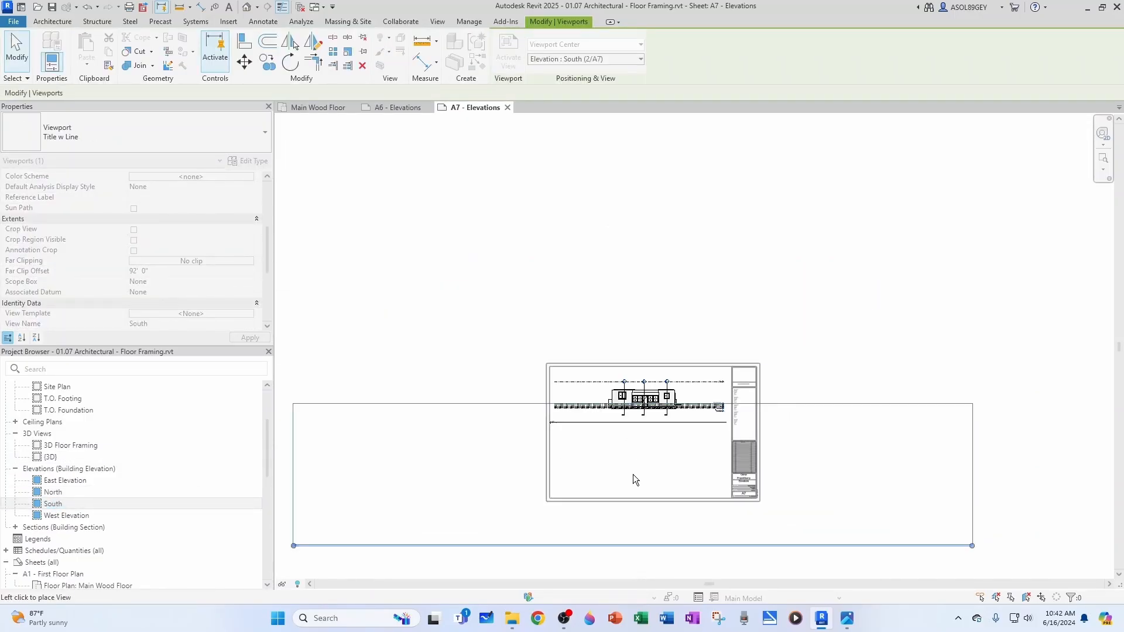
pyautogui.click(634, 475)
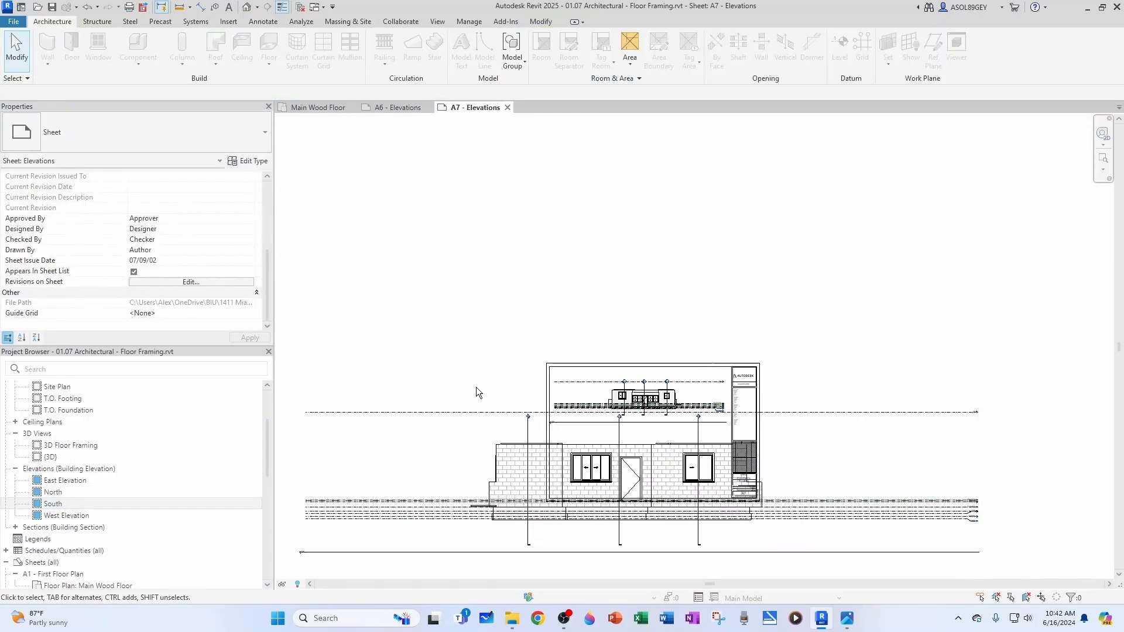
# Step: Set the South viewport's view scale to 1/4" = 1'-0"
pyautogui.doubleClick(477, 445)
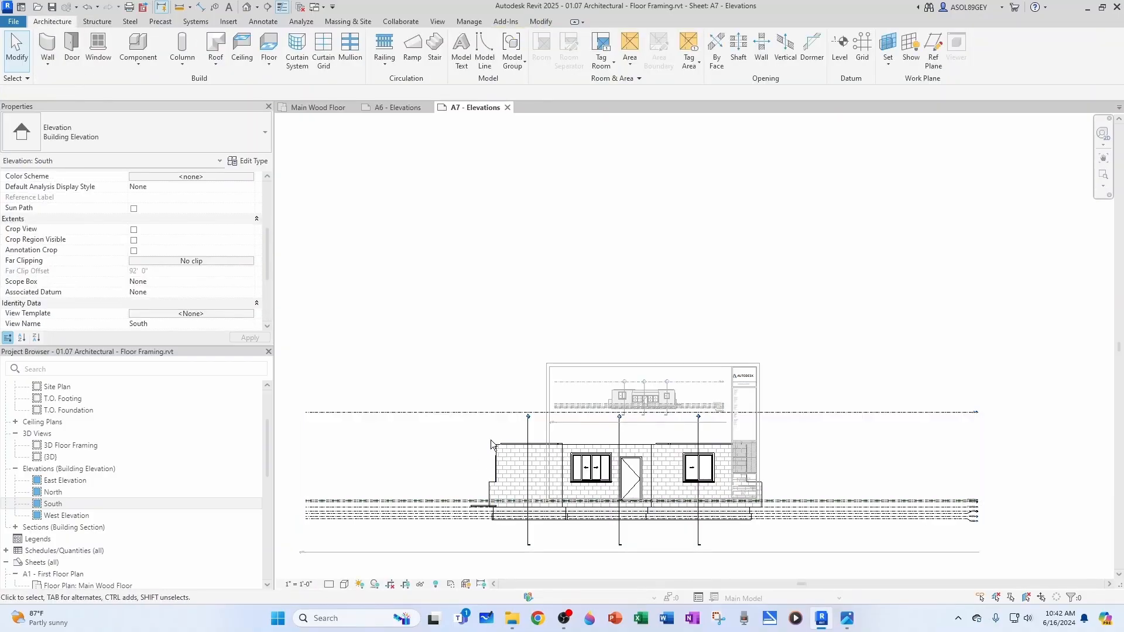
pyautogui.doubleClick(726, 244)
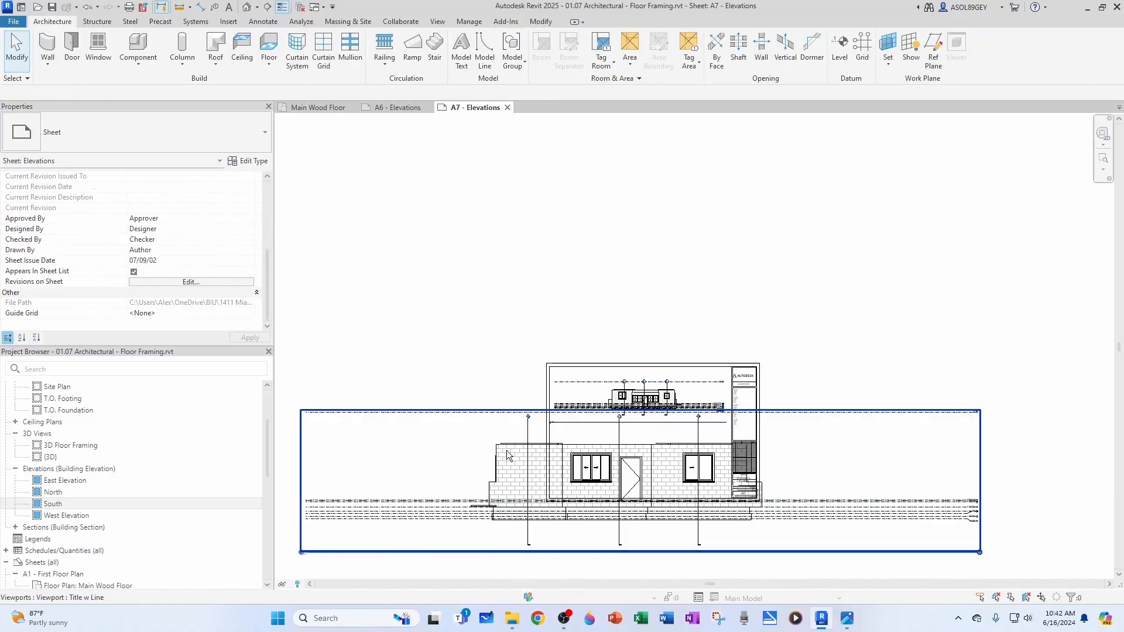
pyautogui.click(481, 447)
pyautogui.scroll(5, 178, 269)
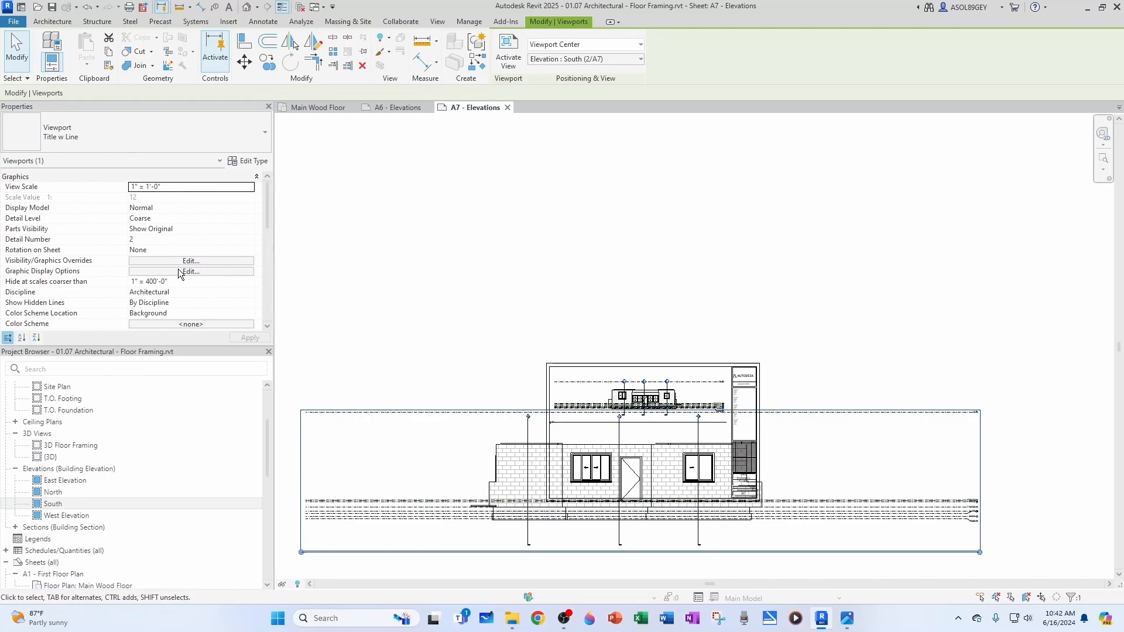
pyautogui.click(249, 188)
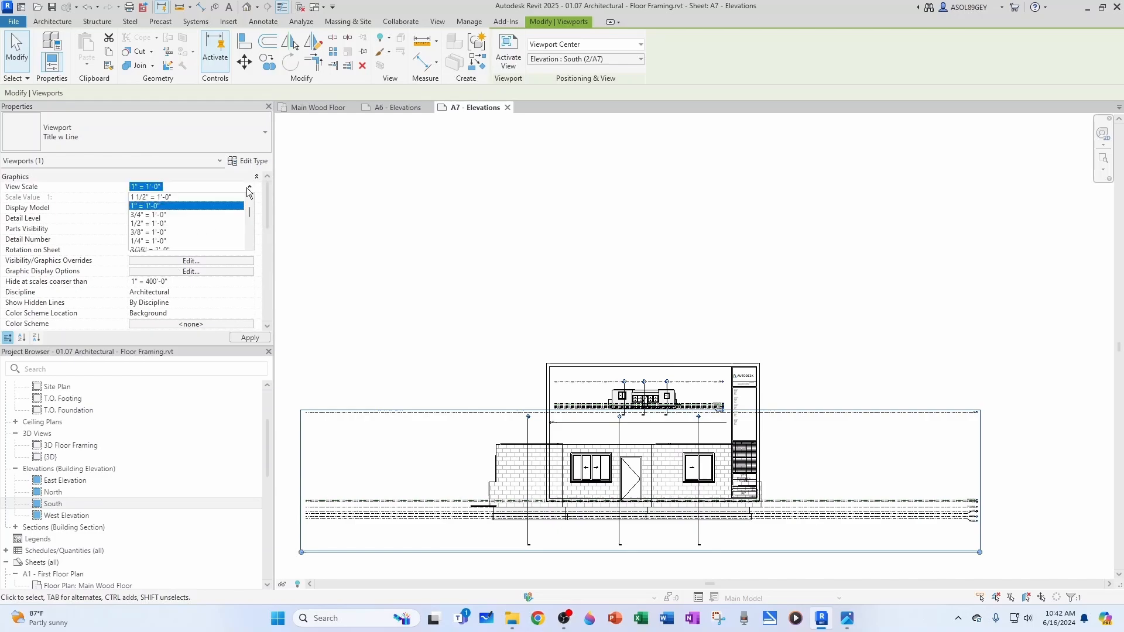
pyautogui.scroll(-1, 170, 230)
pyautogui.click(150, 214)
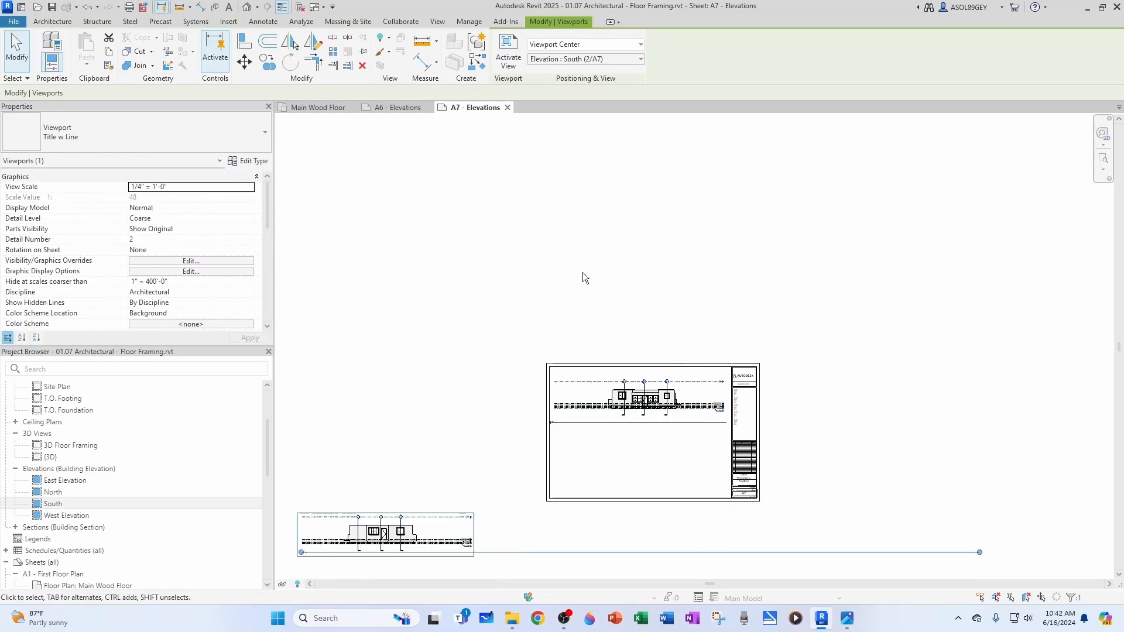
# Step: Move the rescaled South viewport inside the sheet border, directly below the North elevation
pyautogui.moveTo(423, 519); pyautogui.dragTo(676, 446)
pyautogui.click(660, 432)
pyautogui.click(647, 448)
pyautogui.scroll(-3, 648, 448)
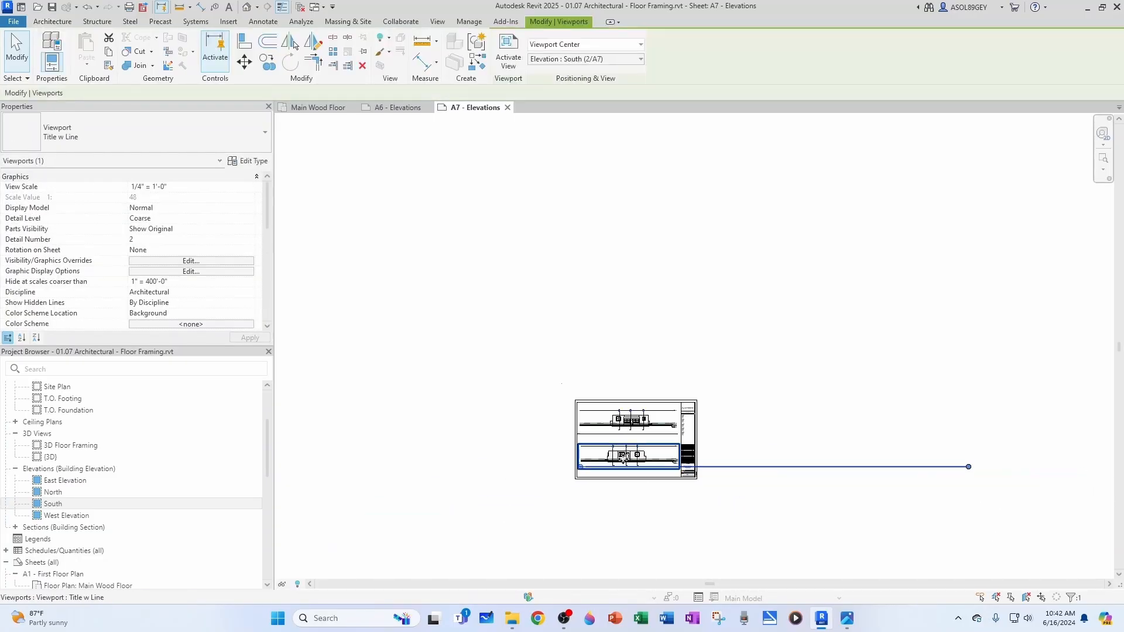
# Step: Rename the North view placed on sheet A7 as North Elevation
pyautogui.scroll(5, 685, 466)
pyautogui.click(548, 284)
pyautogui.scroll(-5, 172, 274)
pyautogui.click(161, 294)
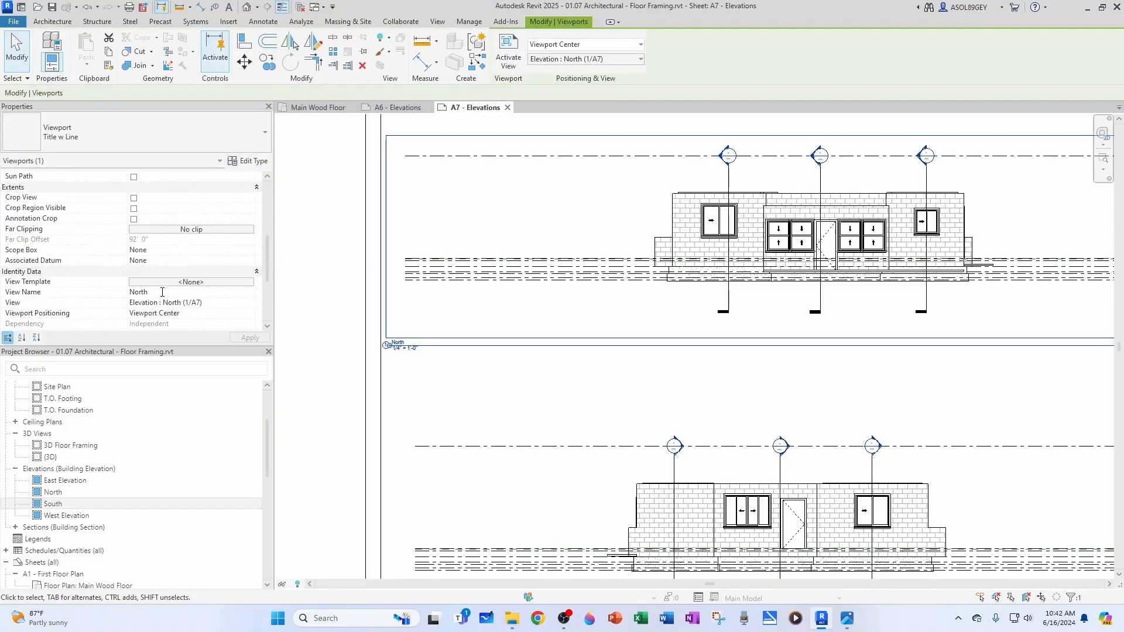
pyautogui.write('North Elevation')
pyautogui.click(493, 356)
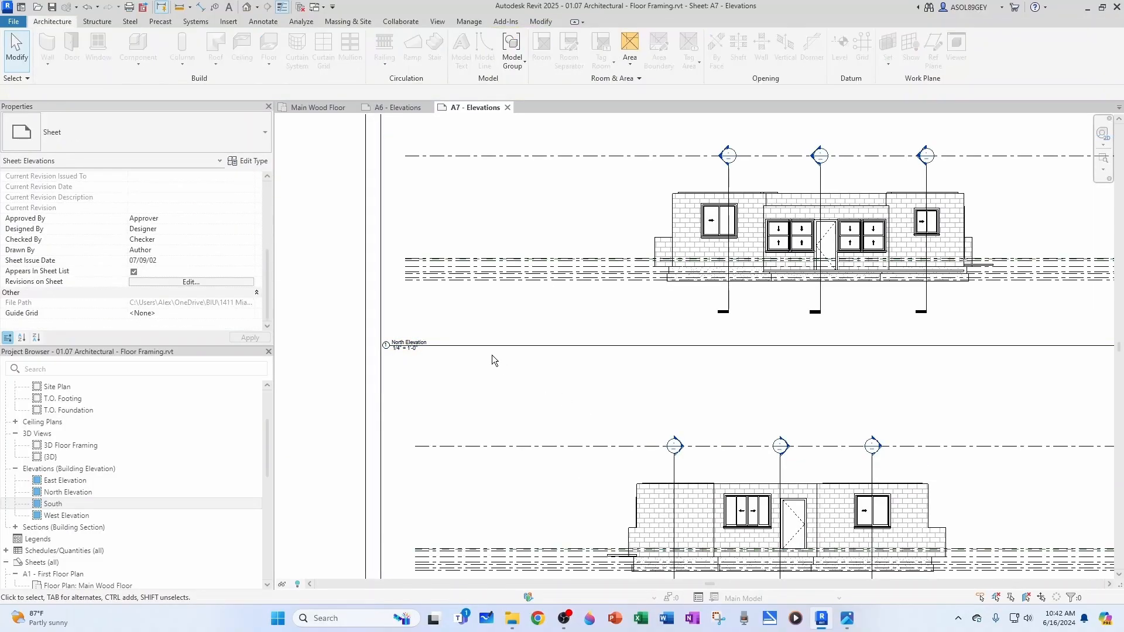
# Step: Rename the South view placed on sheet A7 as South Elevation
pyautogui.scroll(-2, 493, 356)
pyautogui.click(515, 502)
pyautogui.scroll(-3, 212, 306)
pyautogui.click(184, 239)
pyautogui.click(183, 240)
pyautogui.write('Elevation')
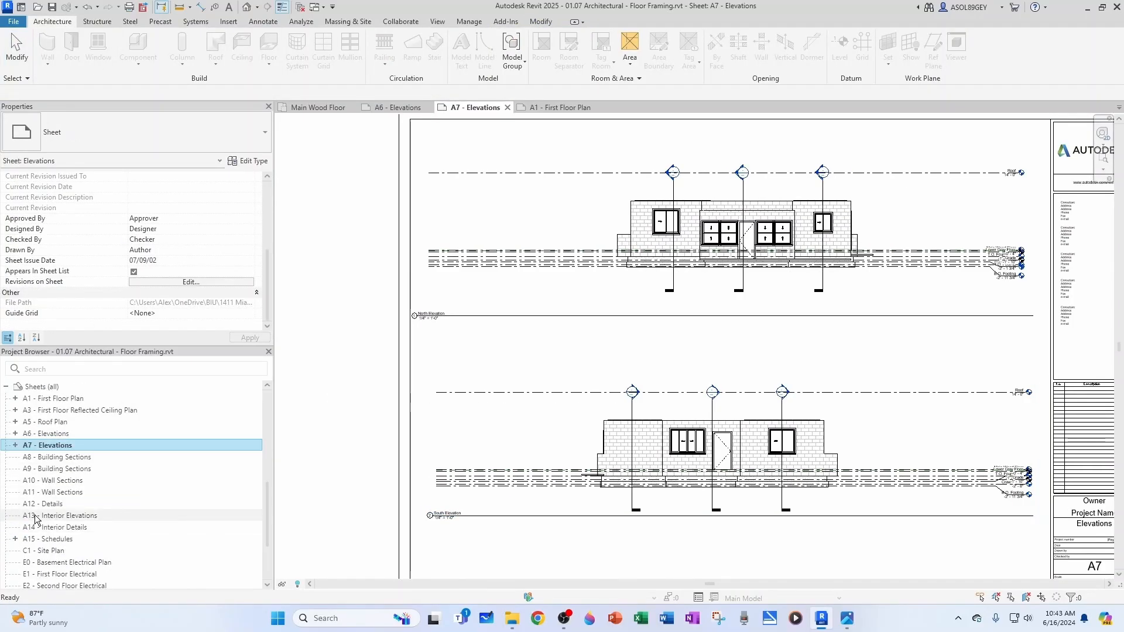
# Step: Open sheet A8 - Building Sections and place the Section 1 view on it
pyautogui.doubleClick(59, 456)
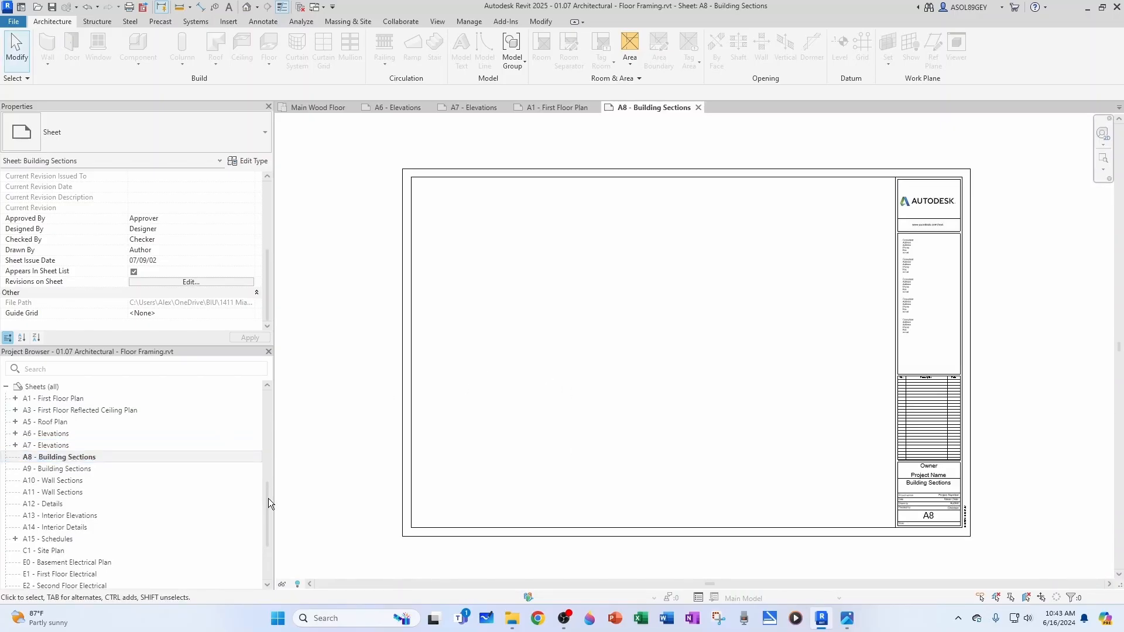
pyautogui.moveTo(265, 504); pyautogui.dragTo(273, 399)
pyautogui.scroll(-3, 226, 468)
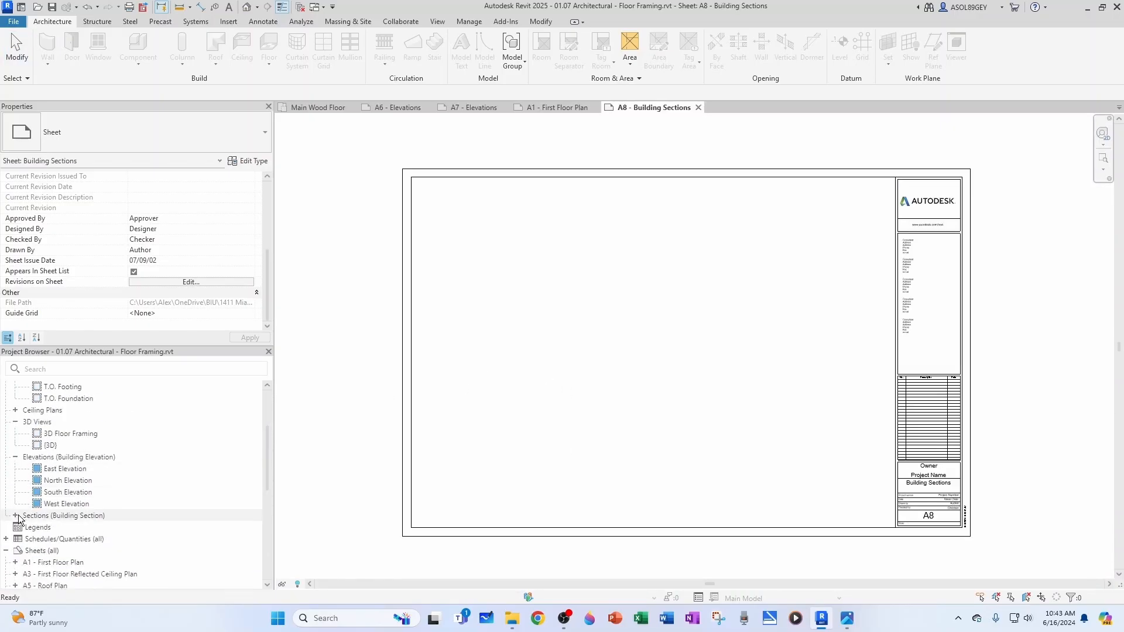
pyautogui.click(16, 516)
pyautogui.scroll(-1, 59, 498)
pyautogui.click(63, 482)
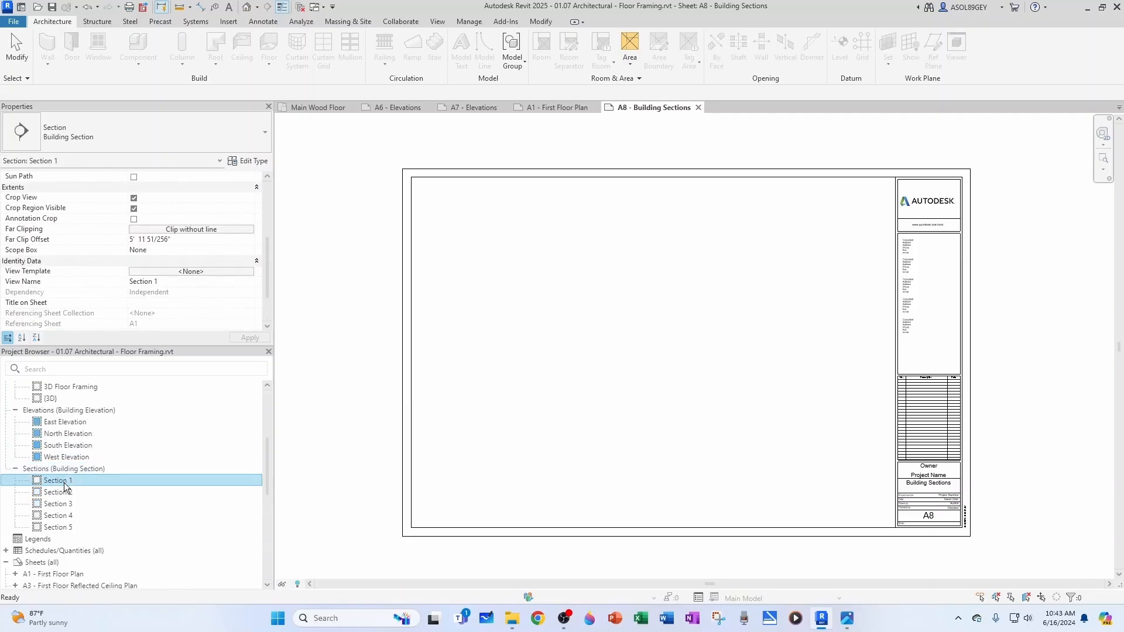
pyautogui.click(65, 484)
pyautogui.moveTo(64, 483); pyautogui.dragTo(623, 338)
pyautogui.click(623, 337)
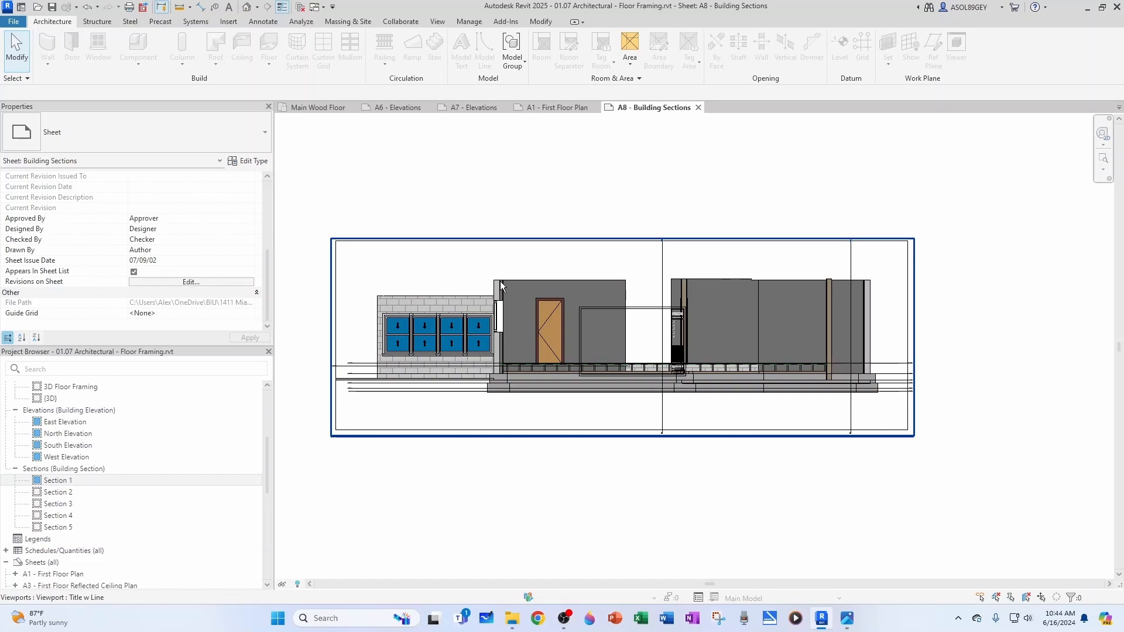
pyautogui.click(936, 378)
# Step: Rename the Section 1 building section view as MV Section 1
pyautogui.scroll(5, 897, 369)
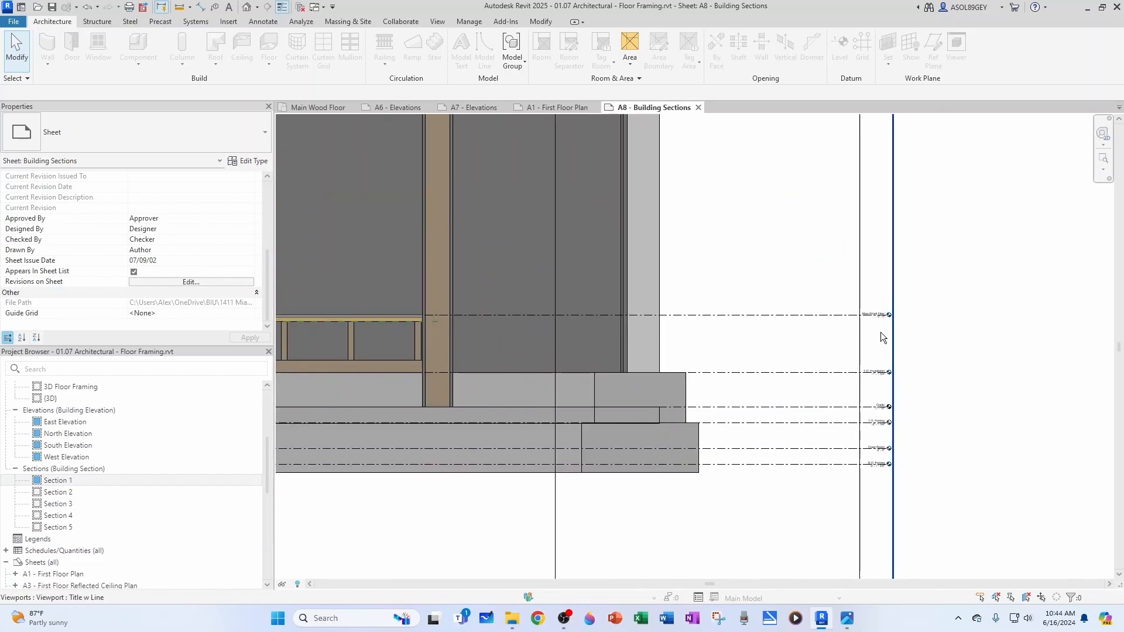
pyautogui.scroll(-2, 875, 338)
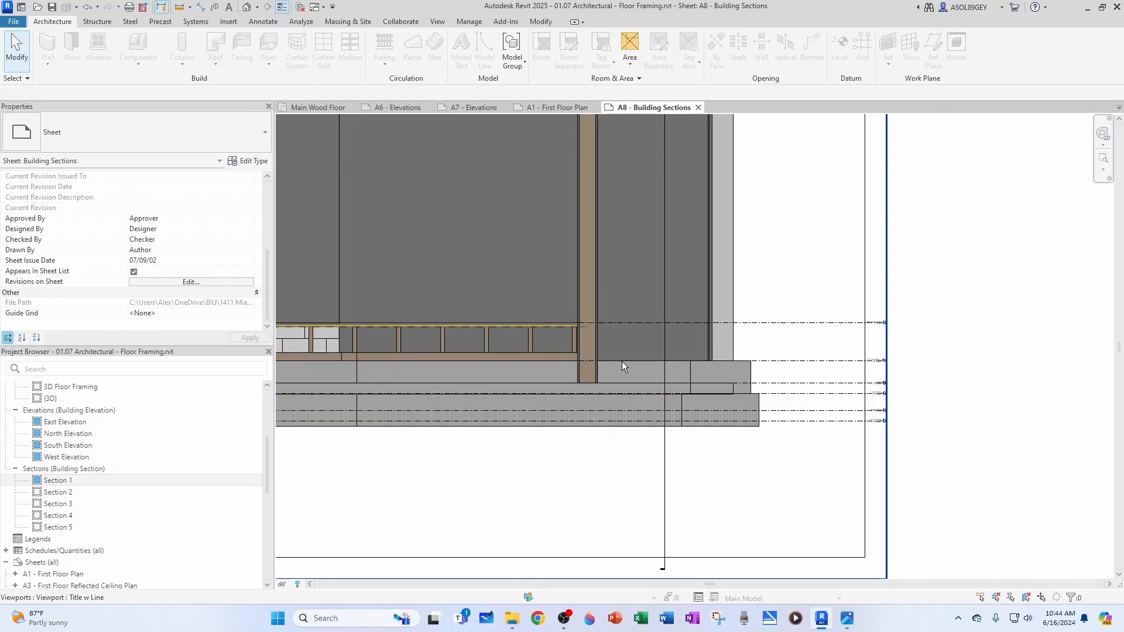
pyautogui.scroll(-1, 624, 363)
pyautogui.click(63, 484)
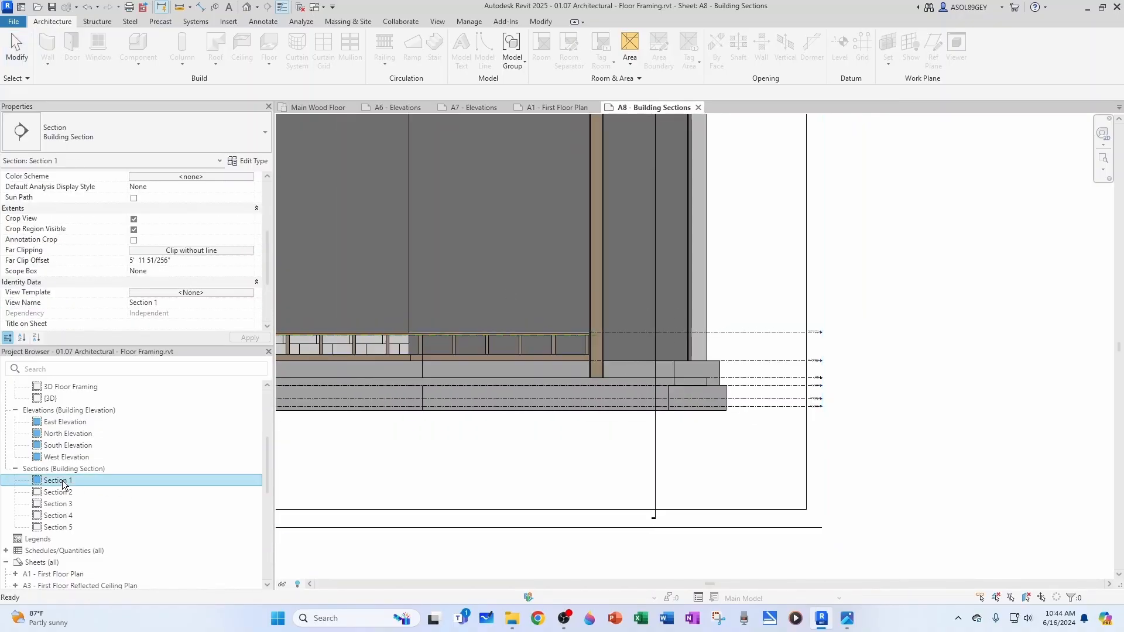
pyautogui.click(51, 481)
pyautogui.press('Home')
pyautogui.write('MV')
pyautogui.press('Return')
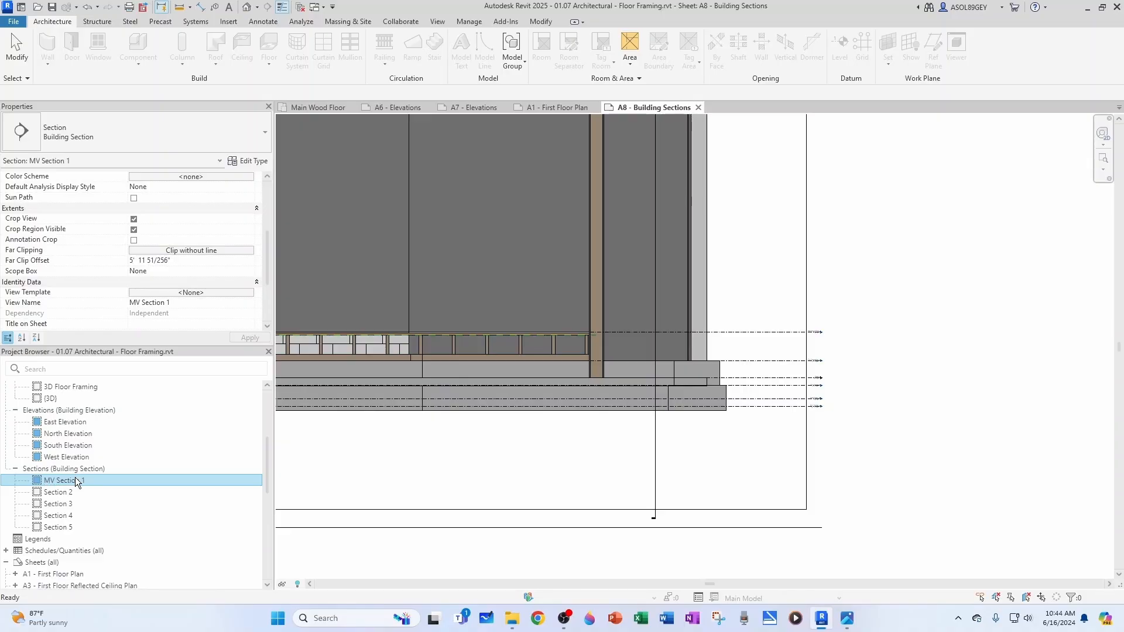
# Step: Duplicate the MV Section 1 view without detailing
pyautogui.rightClick(75, 487)
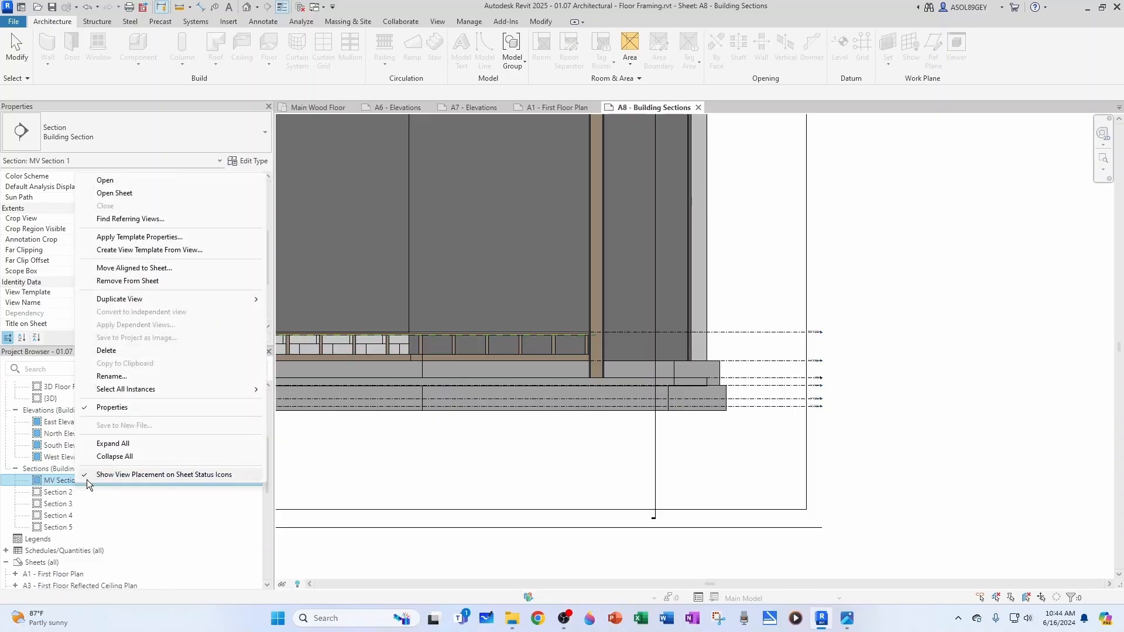
pyautogui.moveTo(157, 301)
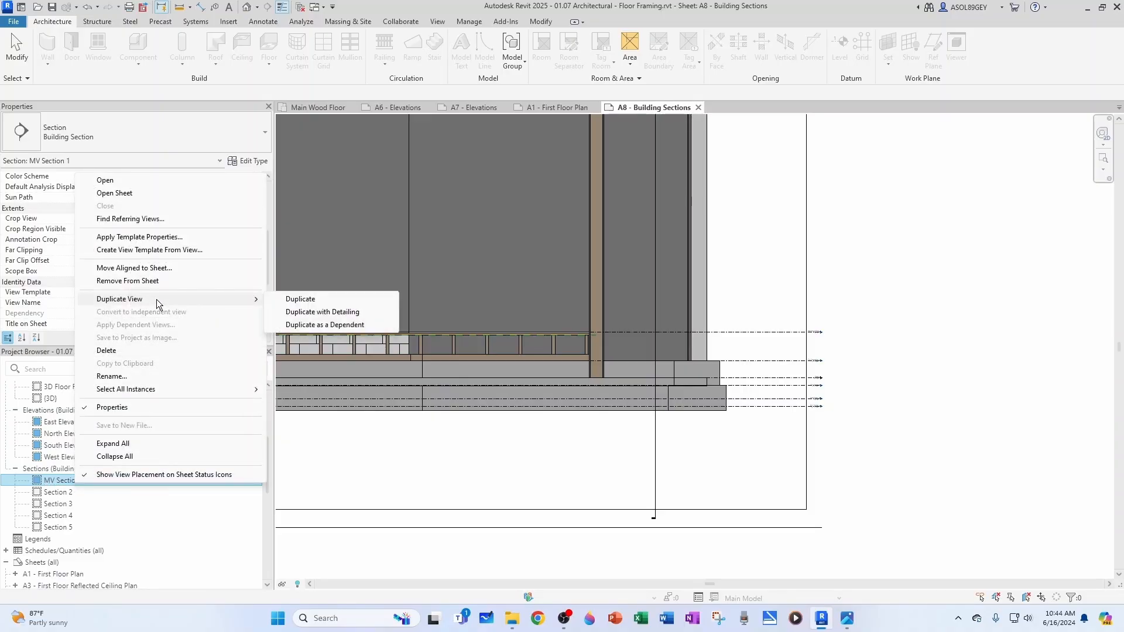
pyautogui.click(311, 301)
# Step: Rename the duplicated section view as SV Section Kitchen-Laundry and copy the descriptive part of its name for reuse
pyautogui.click(54, 493)
pyautogui.click(54, 492)
pyautogui.press('BackSpace')
pyautogui.write('SV Section 1 Copy 1')
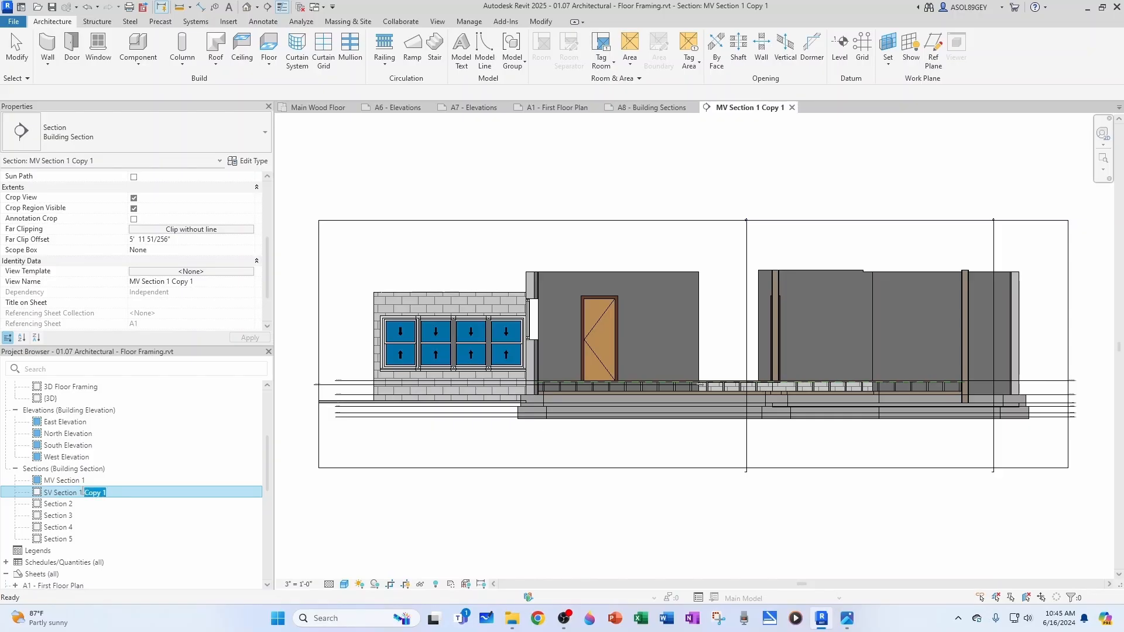
pyautogui.press('Return')
pyautogui.hotkey('shift', 'Left')
pyautogui.hotkey('shift', 'Left')
pyautogui.hotkey('shift', 'Left')
pyautogui.hotkey('shift', 'Left')
pyautogui.hotkey('shift', 'Left')
pyautogui.hotkey('shift', 'Left')
pyautogui.hotkey('shift', 'Left')
pyautogui.hotkey('shift', 'Left')
pyautogui.hotkey('shift', 'Left')
pyautogui.hotkey('shift', 'Left')
pyautogui.hotkey('shift', 'Left')
pyautogui.hotkey('shift', 'Left')
pyautogui.hotkey('shift', 'Left')
pyautogui.hotkey('ctrl', 'c')
pyautogui.press('Return')
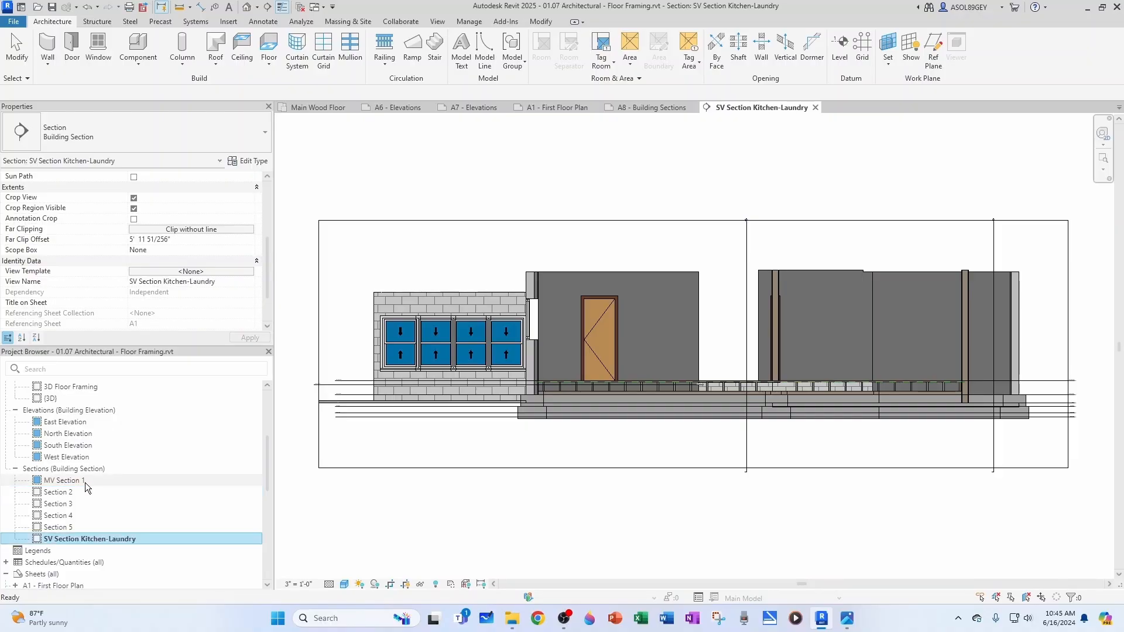
# Step: Rename MV Section 1 as MV Section Kitchen-Laundry, reusing the copied name
pyautogui.click(83, 482)
pyautogui.press('BackSpace')
pyautogui.hotkey('ctrl', 'v')
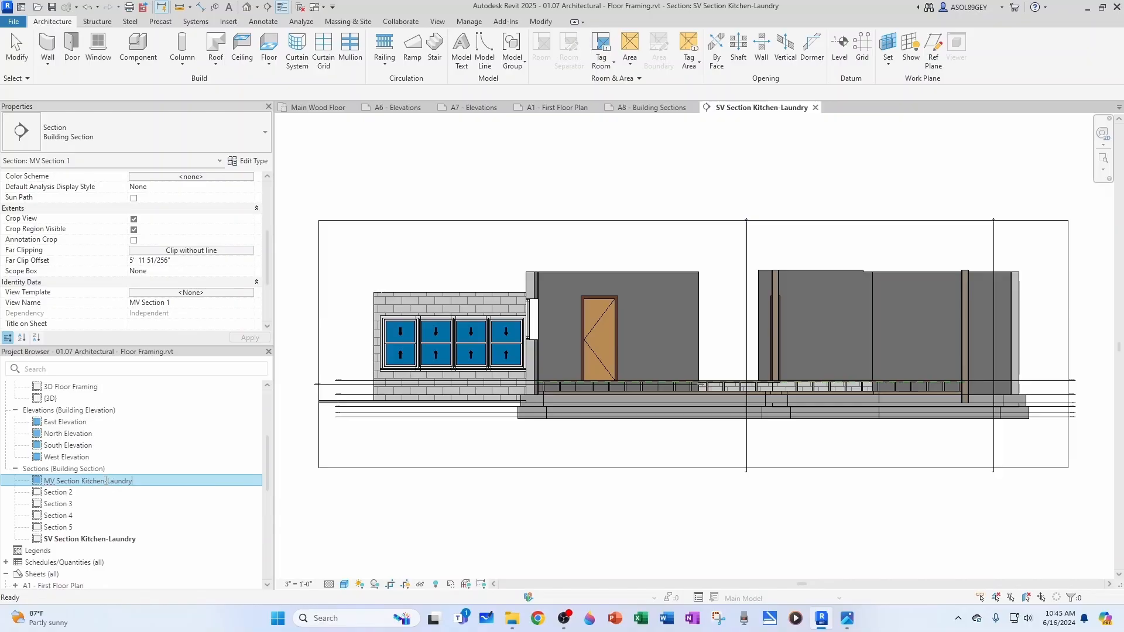
pyautogui.press('Return')
# Step: On sheet A8, delete the MV Section Kitchen-Laundry viewport and undo the deletion
pyautogui.click(656, 111)
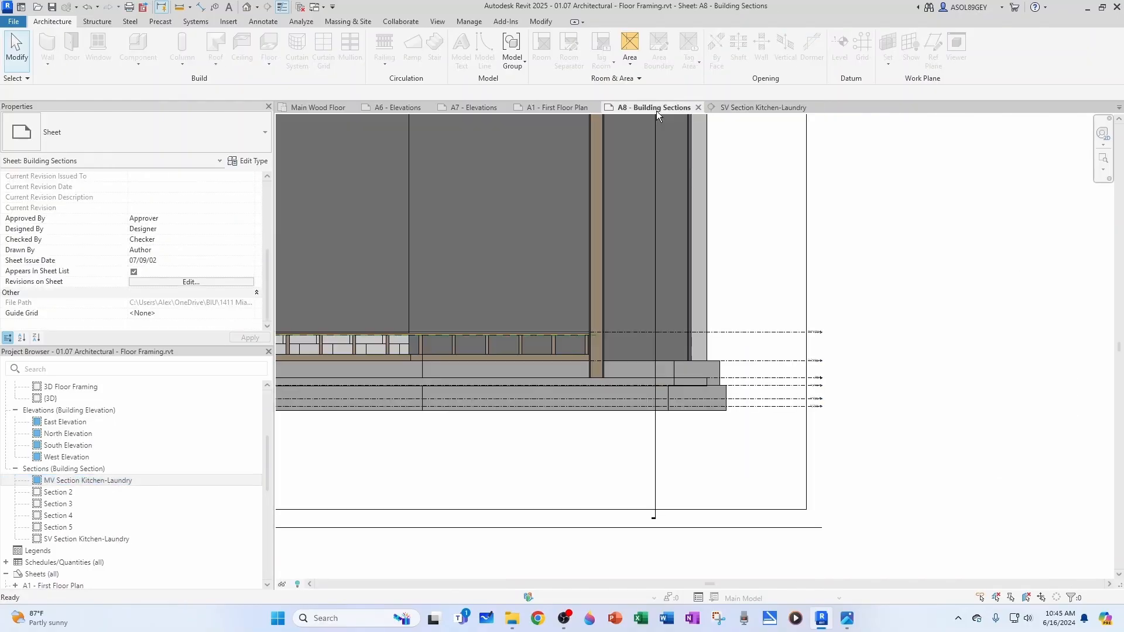
pyautogui.scroll(-5, 720, 363)
pyautogui.moveTo(438, 404); pyautogui.dragTo(486, 411, button='middle')
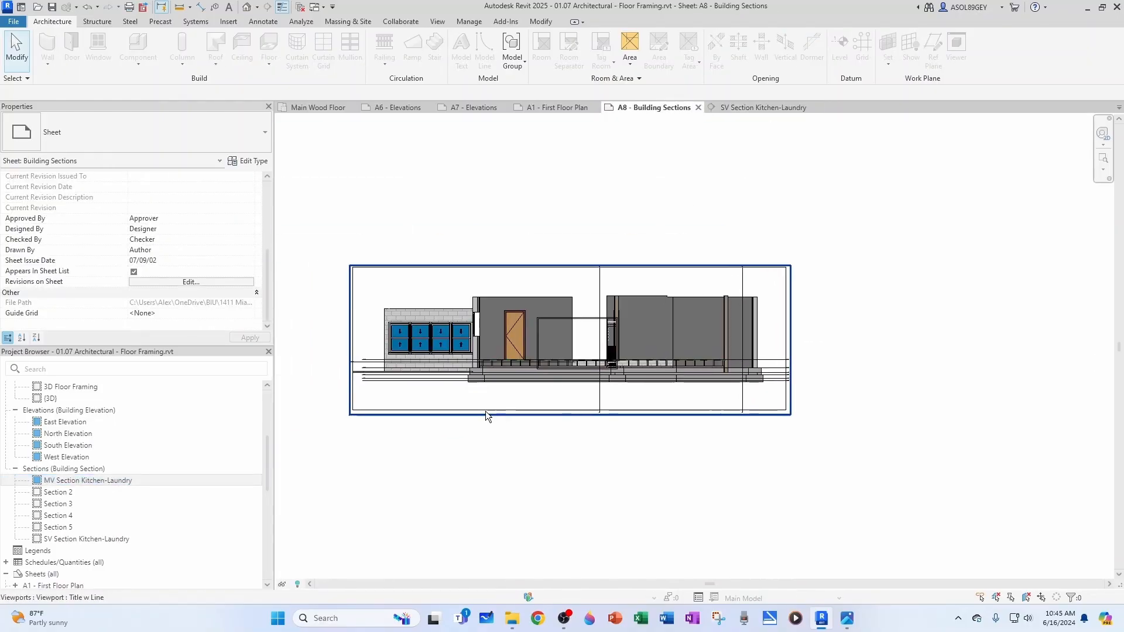
pyautogui.click(468, 268)
pyautogui.rightClick(467, 266)
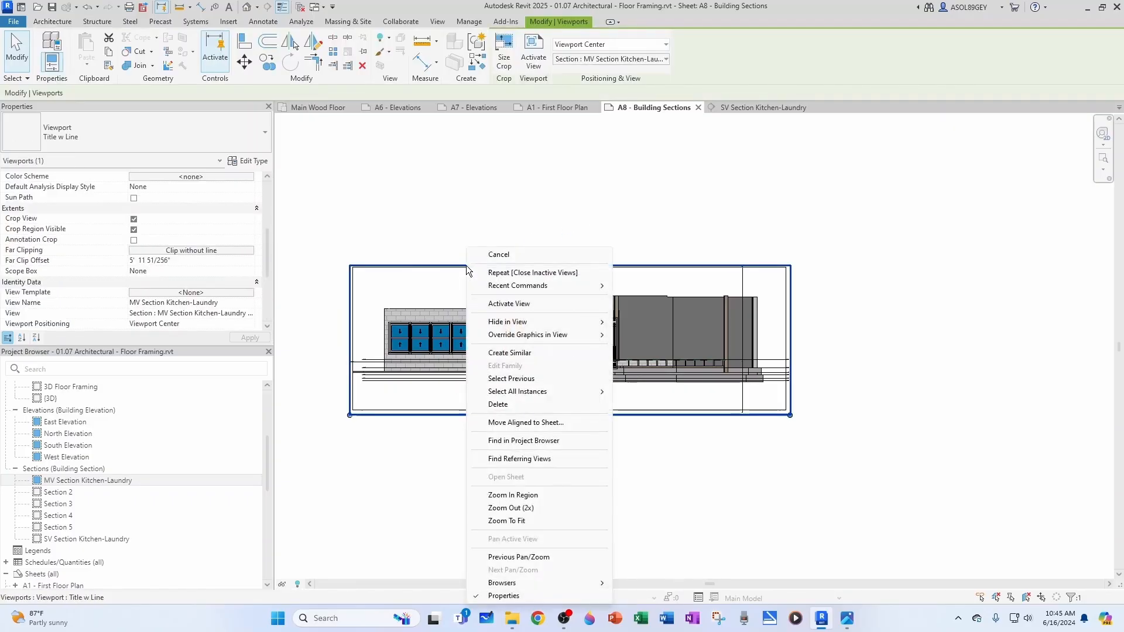
pyautogui.click(504, 404)
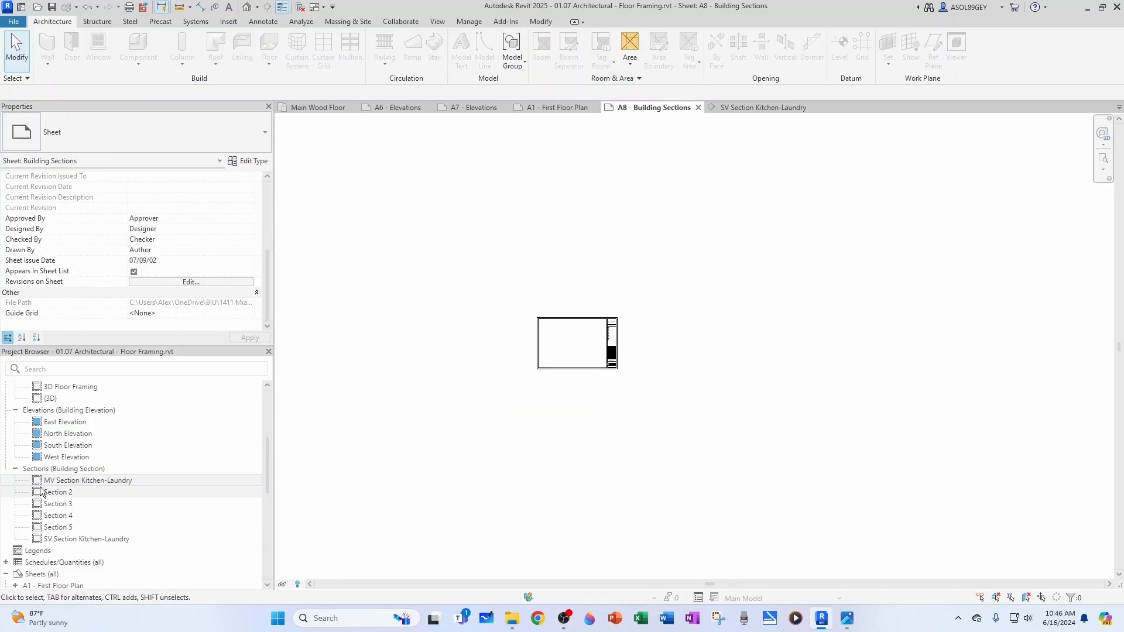
pyautogui.click(87, 6)
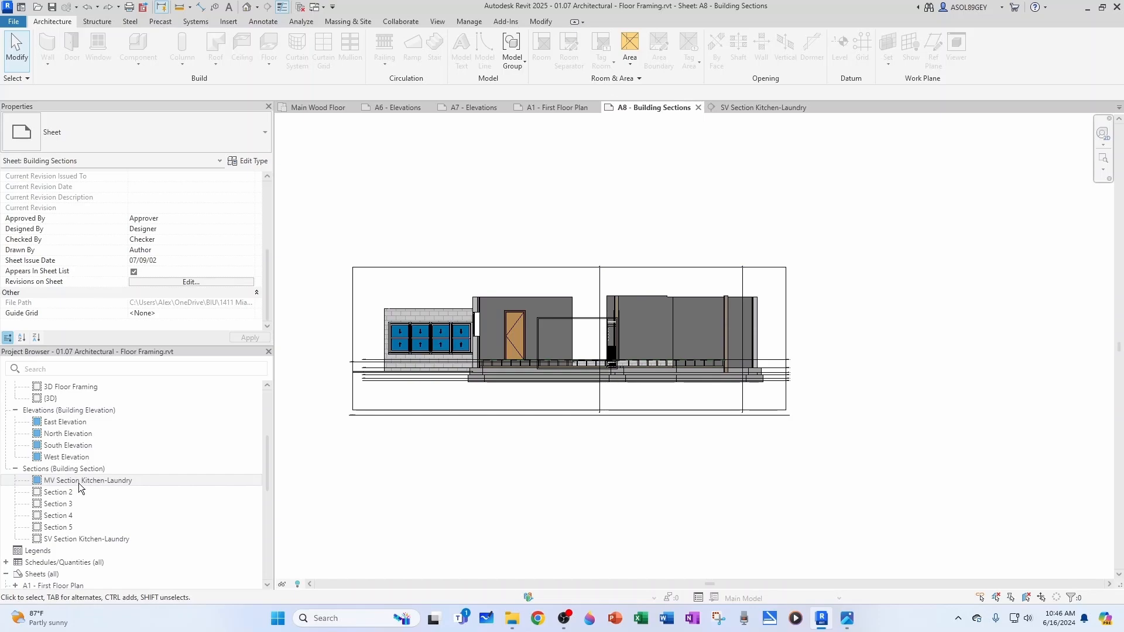
# Step: Delete the MV Section Kitchen-Laundry viewport from sheet A8 and open that section view from the project
pyautogui.click(461, 269)
pyautogui.rightClick(462, 270)
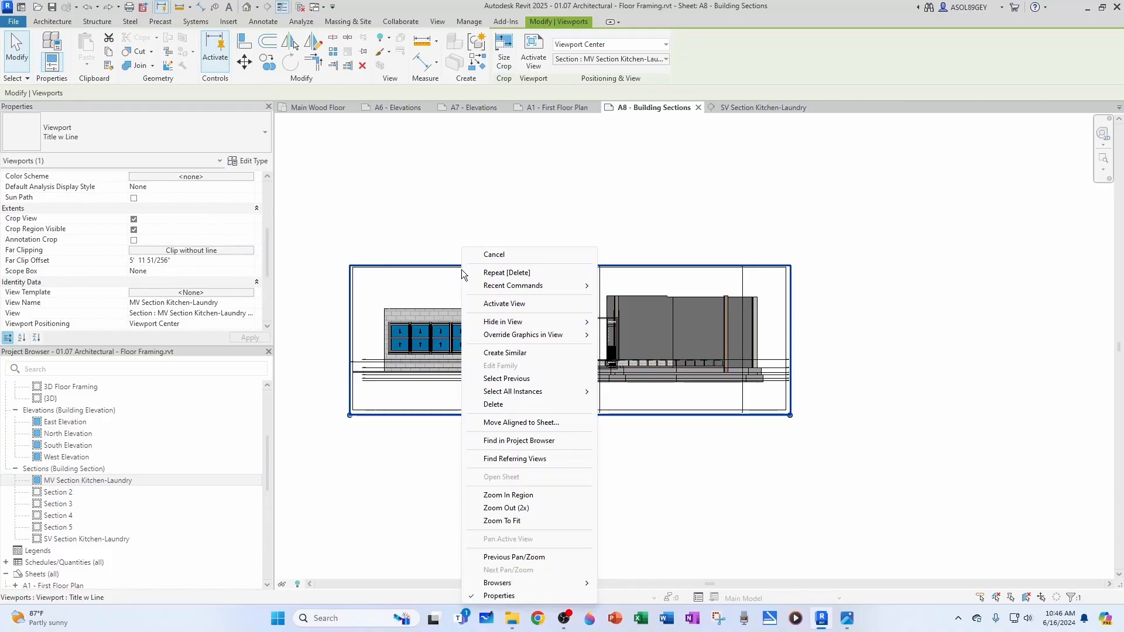
pyautogui.click(505, 405)
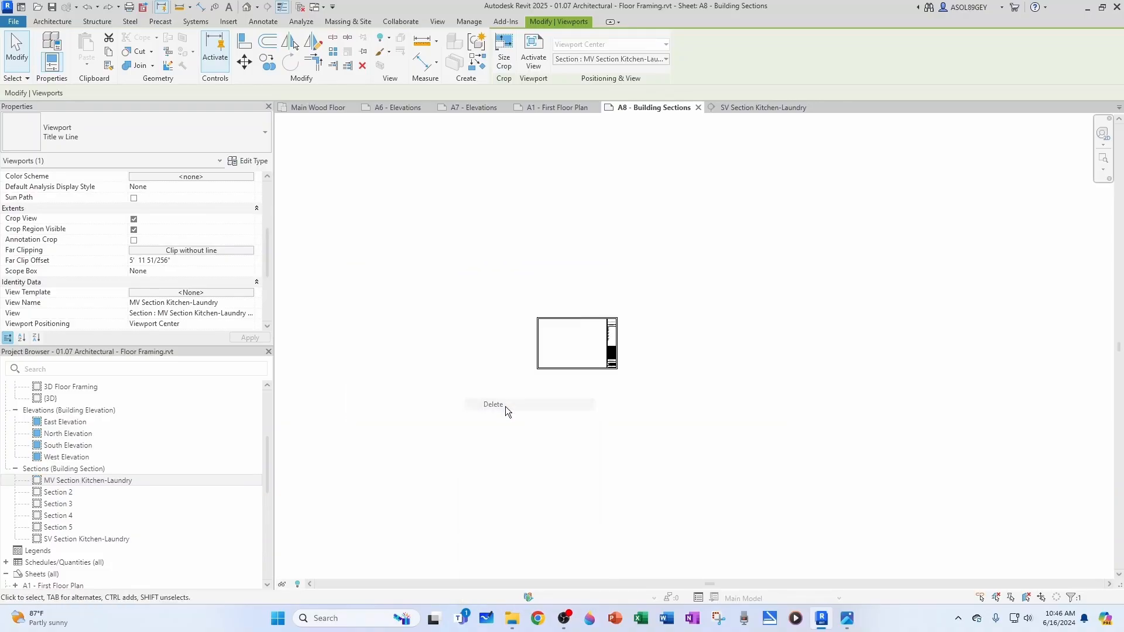
pyautogui.doubleClick(57, 483)
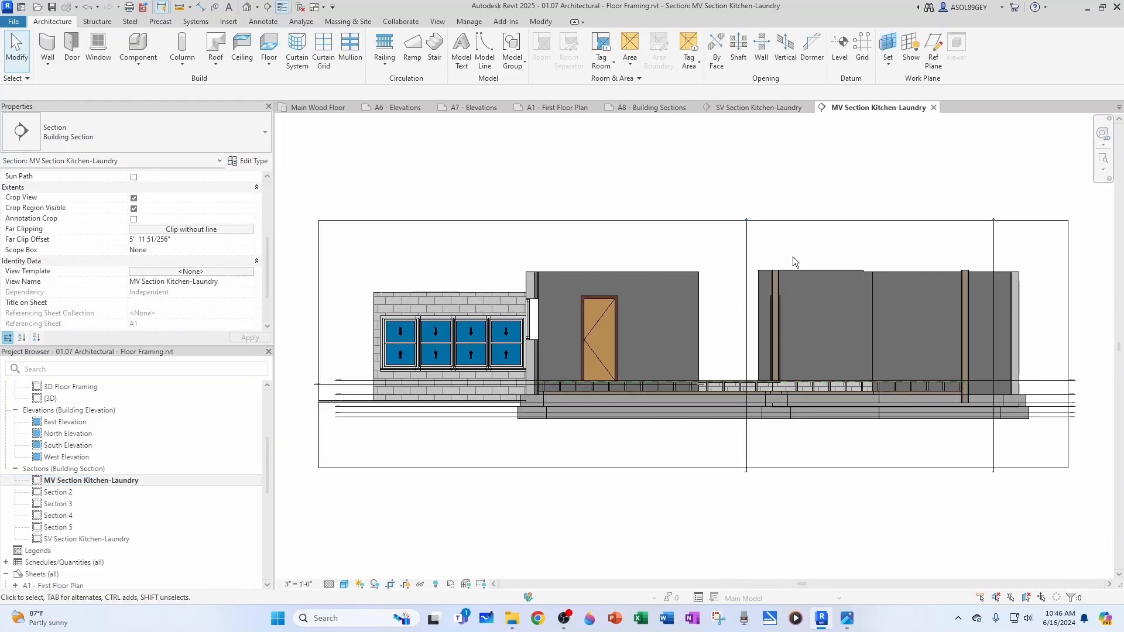
# Step: Set the view scale of SV Section Kitchen-Laundry to 1/4" = 1'-0" and close both Kitchen-Laundry section views
pyautogui.click(934, 108)
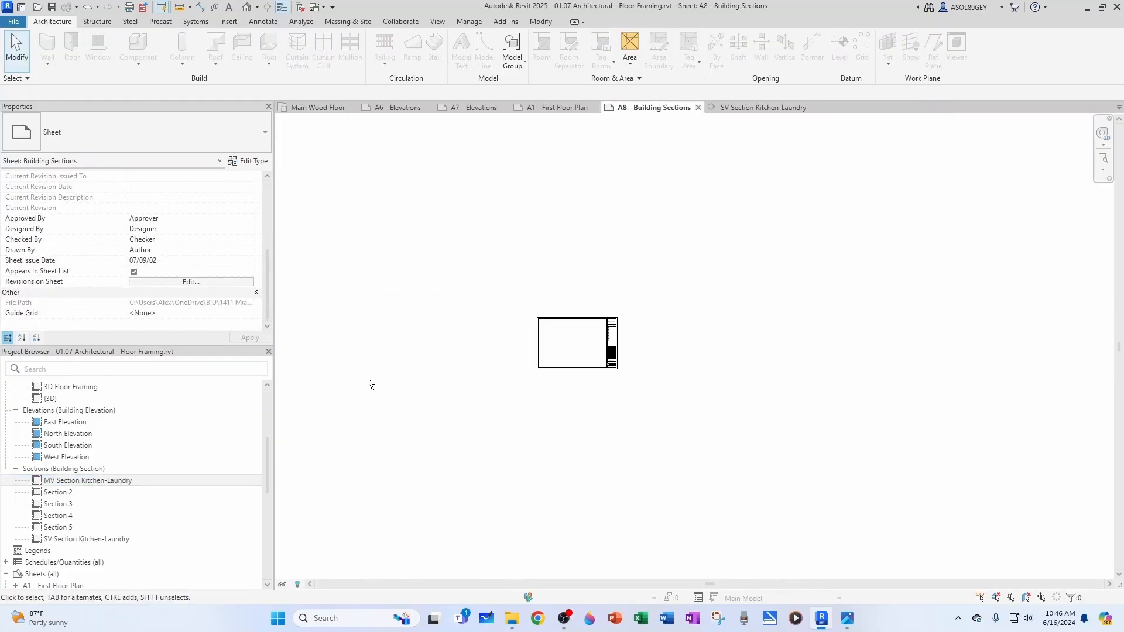
pyautogui.doubleClick(77, 540)
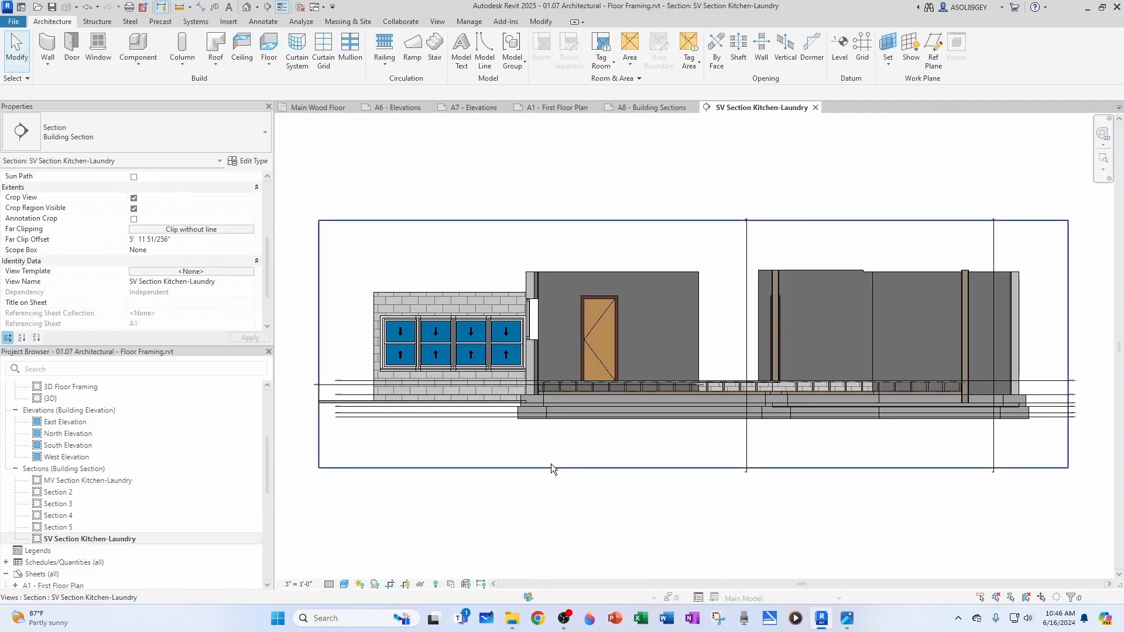
pyautogui.click(301, 584)
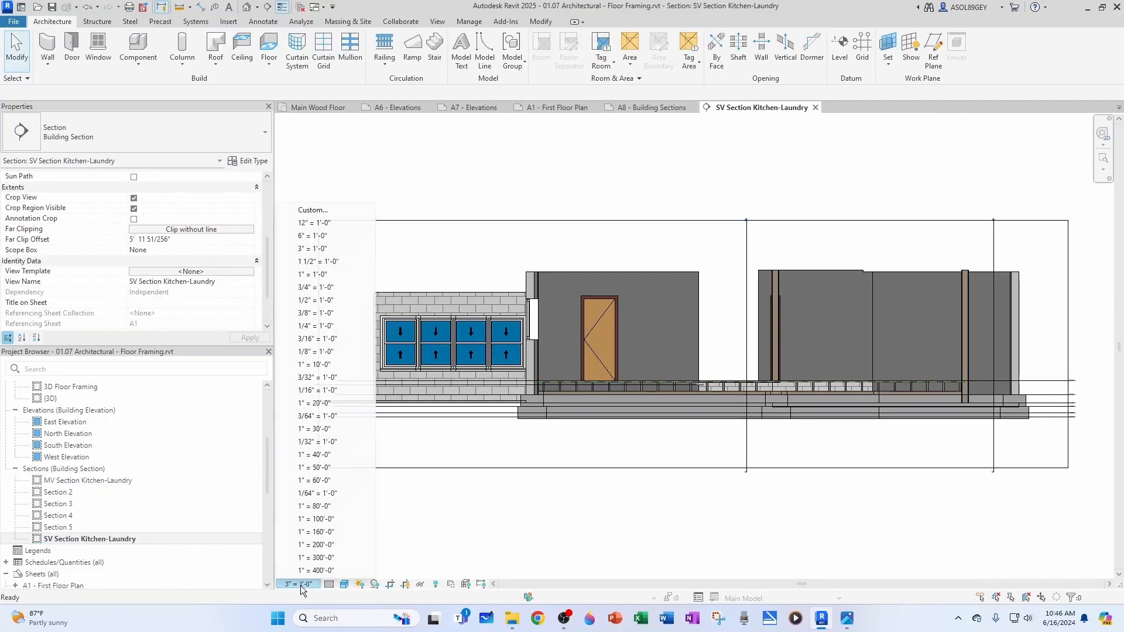
pyautogui.click(325, 327)
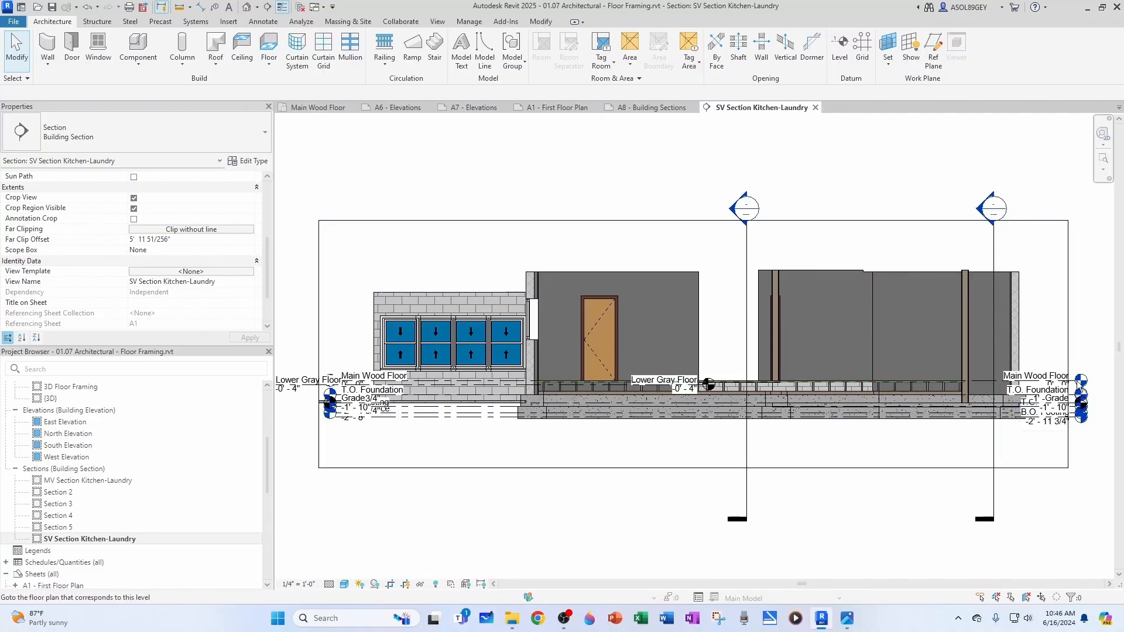
pyautogui.click(815, 108)
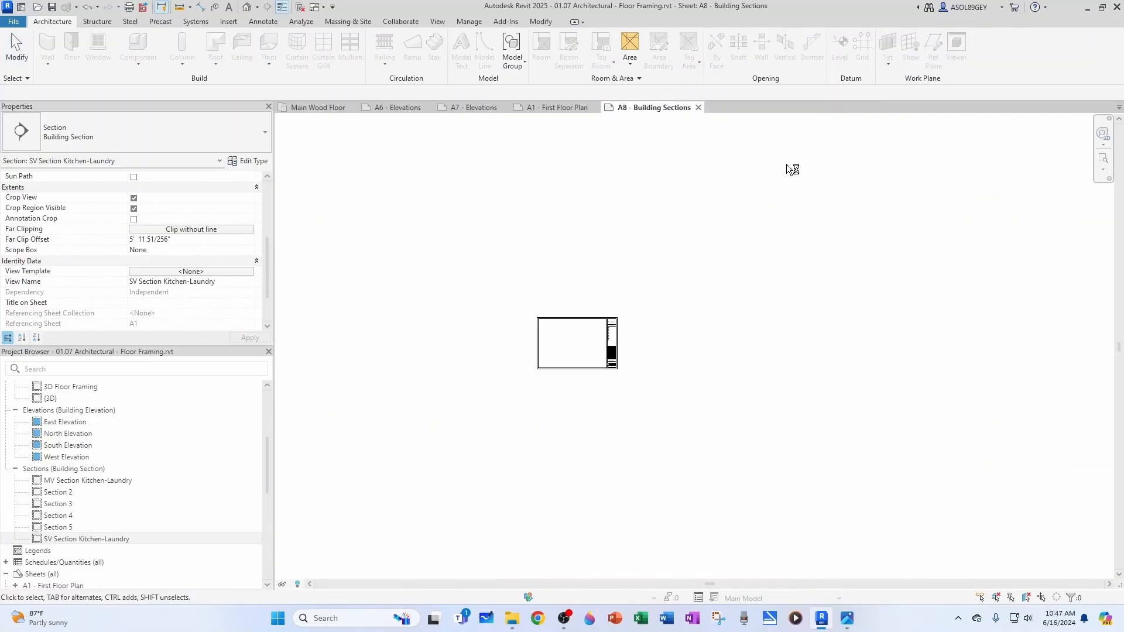
# Step: Place SV Section Kitchen-Laundry in the upper part of sheet A8
pyautogui.moveTo(94, 540); pyautogui.dragTo(574, 347)
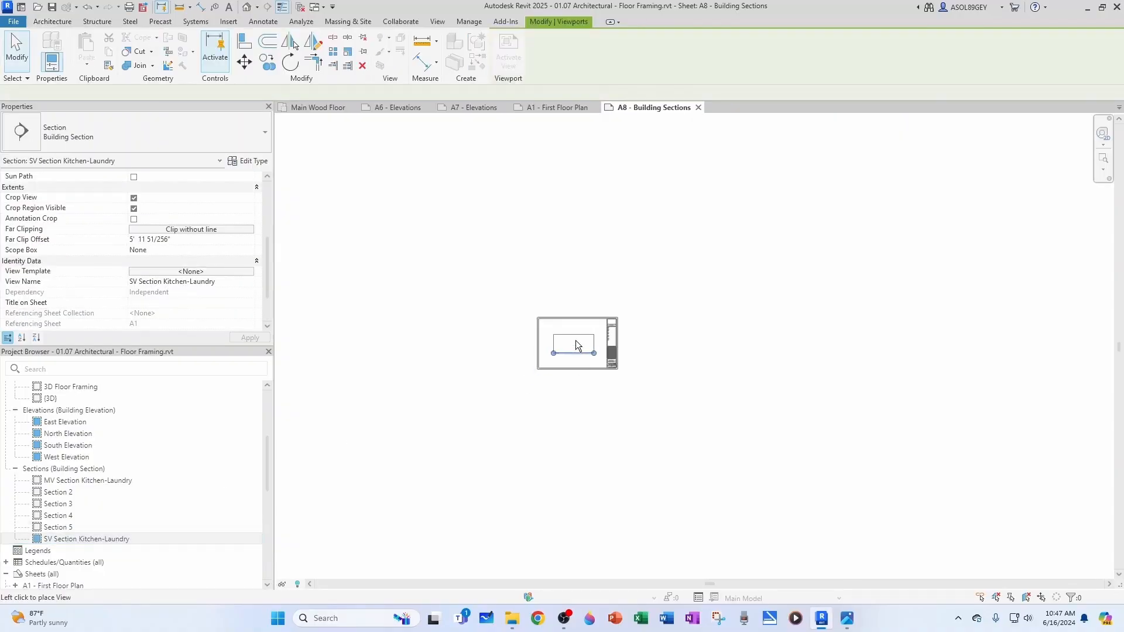
pyautogui.scroll(5, 574, 347)
pyautogui.click(585, 337)
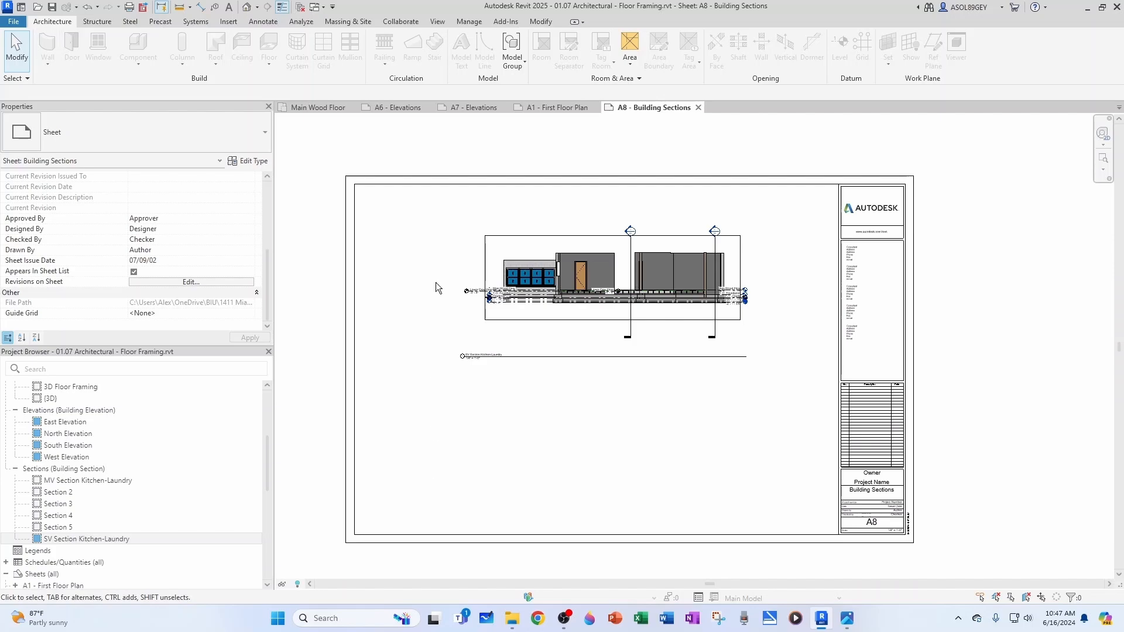
pyautogui.moveTo(577, 374); pyautogui.dragTo(556, 378, button='middle')
pyautogui.click(528, 317)
pyautogui.scroll(1, 528, 317)
pyautogui.press('Escape')
# Step: Identify the middle vertical section line on the Main Wood Floor plan and open its view, Section 4
pyautogui.click(65, 504)
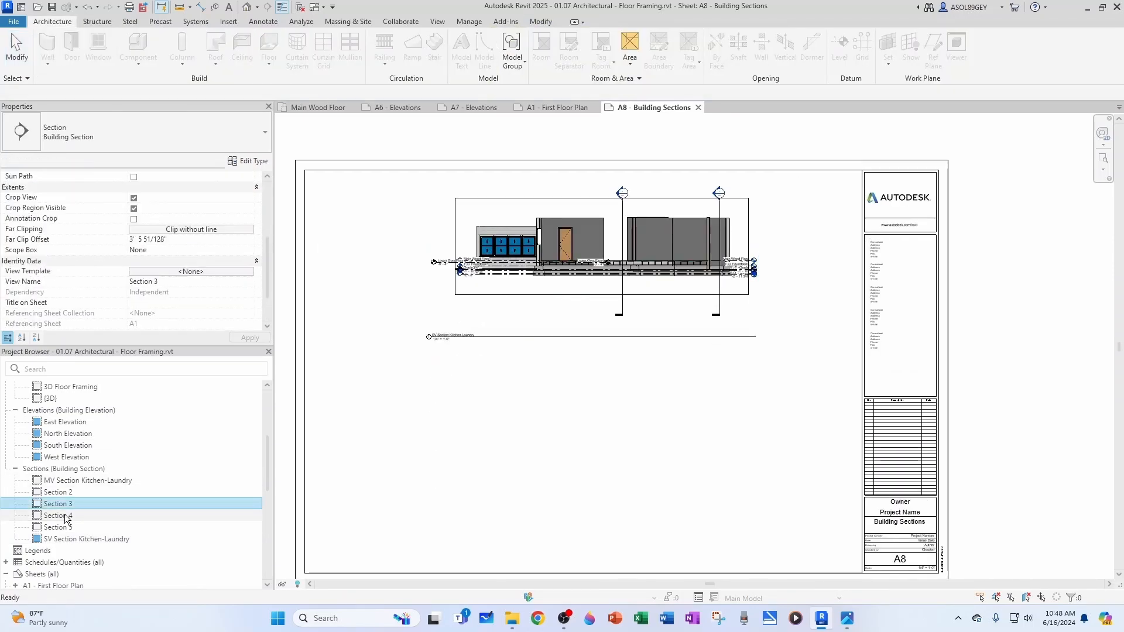
pyautogui.doubleClick(65, 516)
pyautogui.click(319, 109)
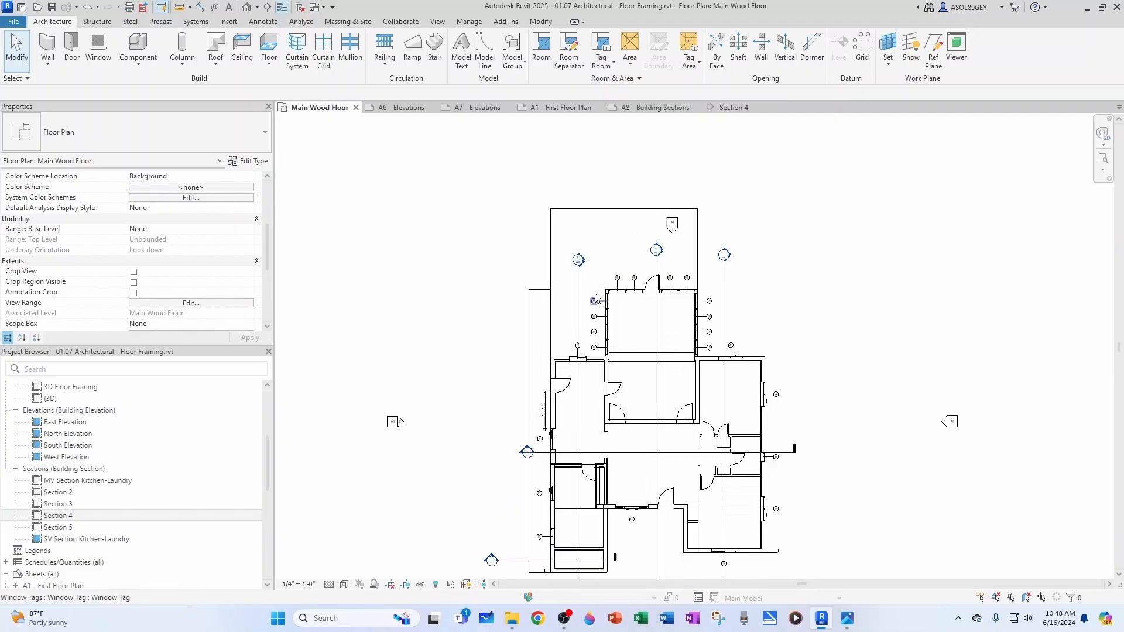
pyautogui.doubleClick(663, 258)
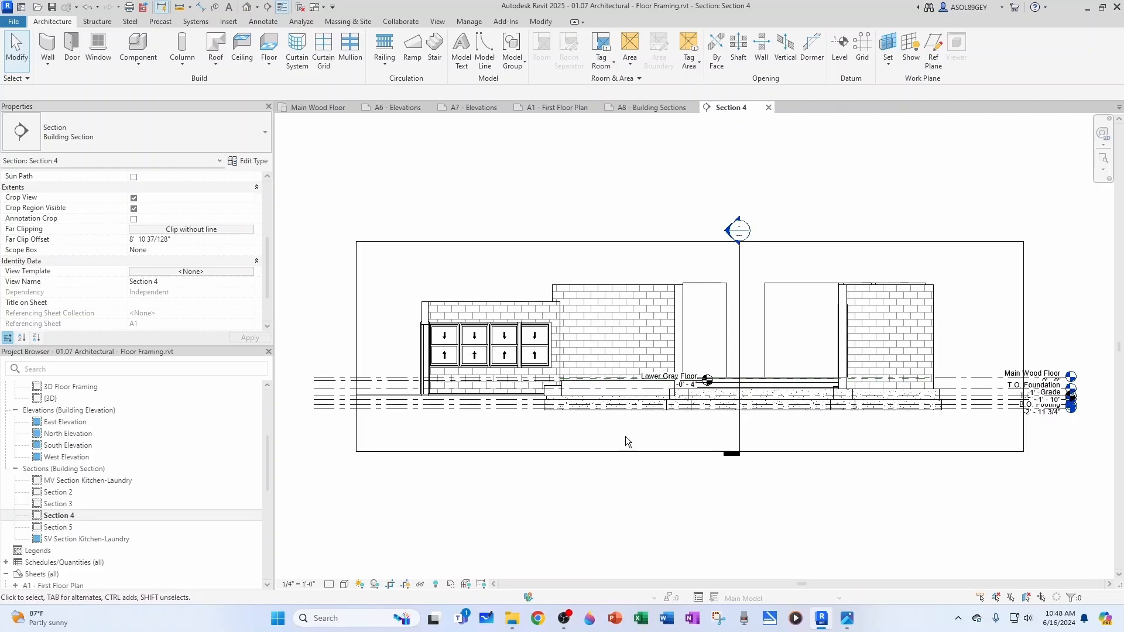
# Step: Rename Section 4 as MV Section Living Room
pyautogui.rightClick(48, 515)
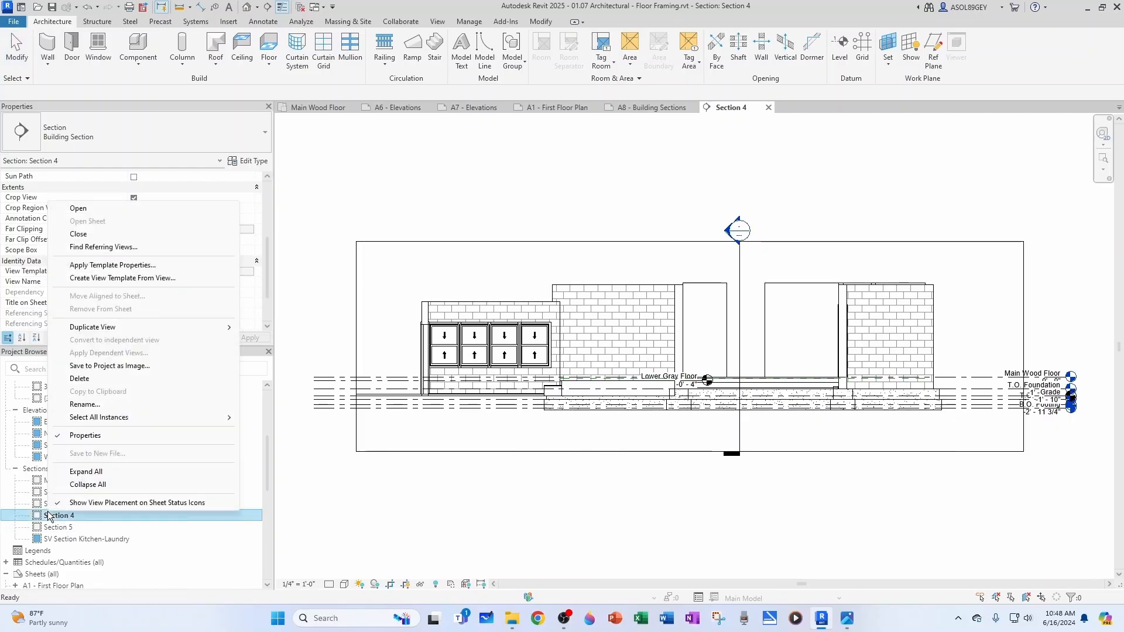
pyautogui.click(87, 410)
pyautogui.press('Home')
pyautogui.write('M')
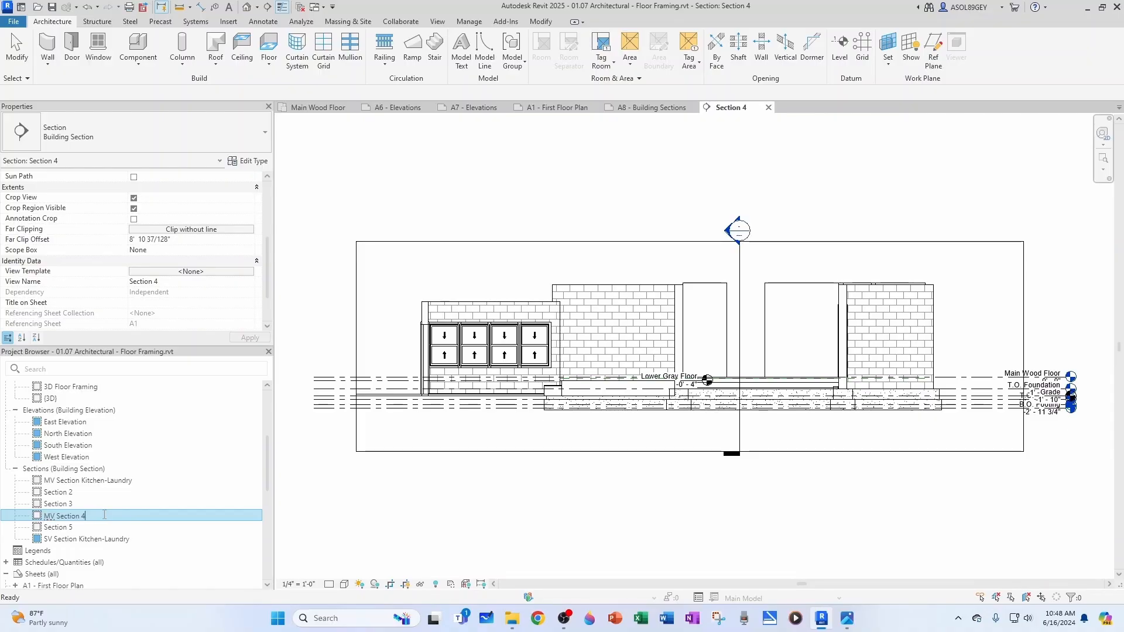
pyautogui.press('End')
pyautogui.press('BackSpace')
pyautogui.press('BackSpace')
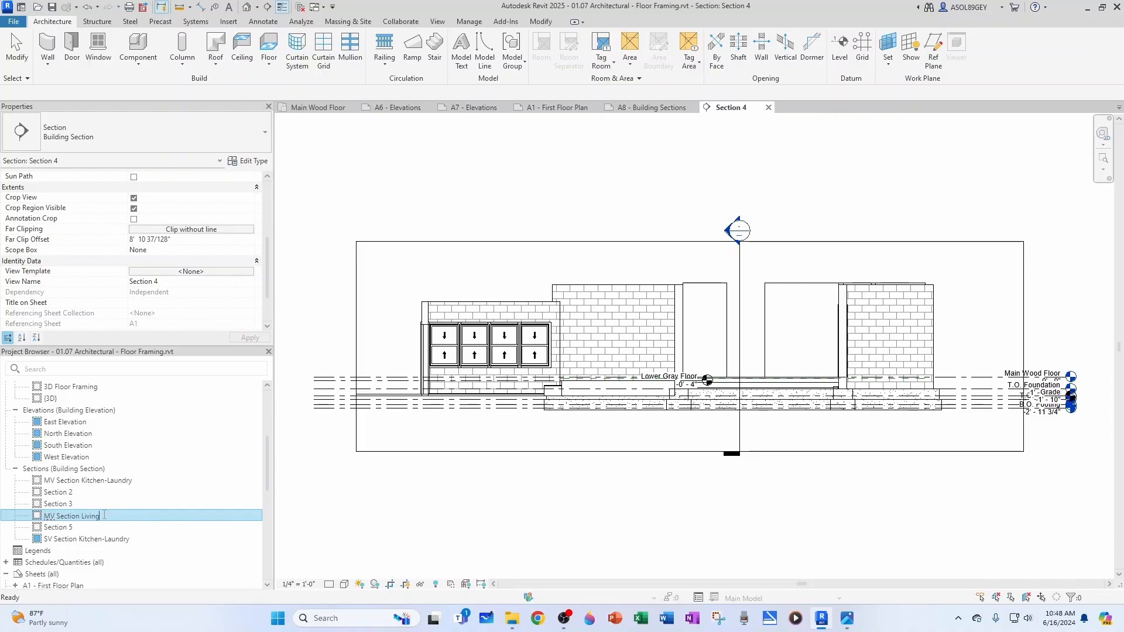
pyautogui.write('Living Room')
pyautogui.press('Return')
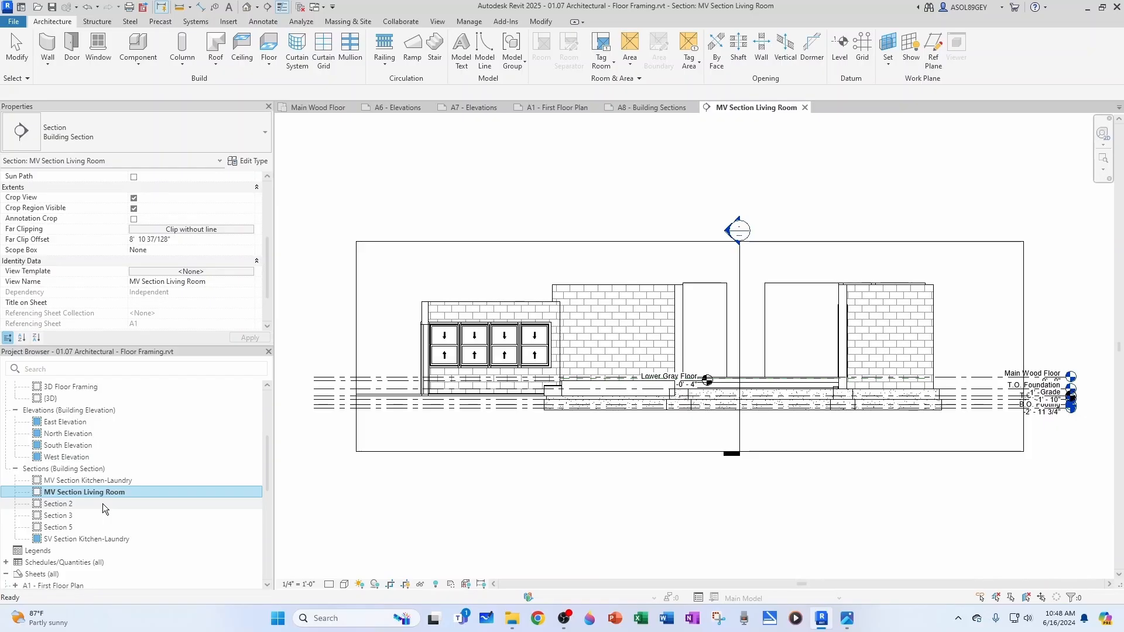
# Step: Duplicate MV Section Living Room and name the copy SV Section Living Room
pyautogui.rightClick(94, 493)
pyautogui.moveTo(156, 315)
pyautogui.click(319, 309)
pyautogui.press('Delete')
pyautogui.write('S')
pyautogui.moveTo(120, 504); pyautogui.dragTo(134, 505)
pyautogui.press('BackSpace')
pyautogui.press('BackSpace')
pyautogui.press('Return')
# Step: Set the view scale of MV Section Living Room to 1" = 1'-0"
pyautogui.doubleClick(84, 492)
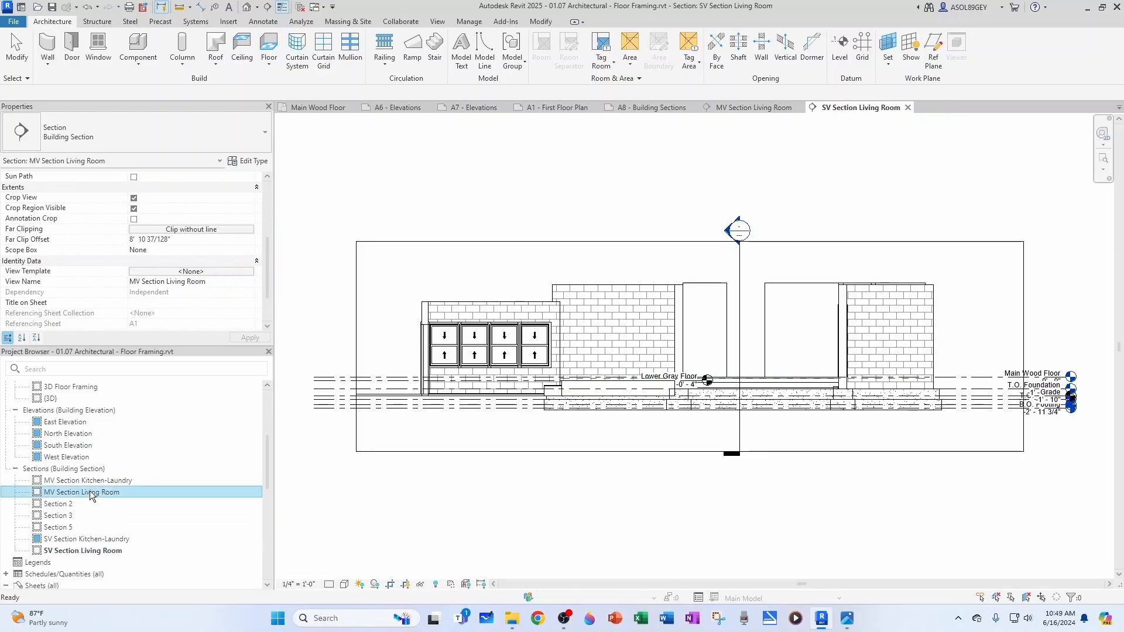
pyautogui.click(299, 584)
pyautogui.click(317, 275)
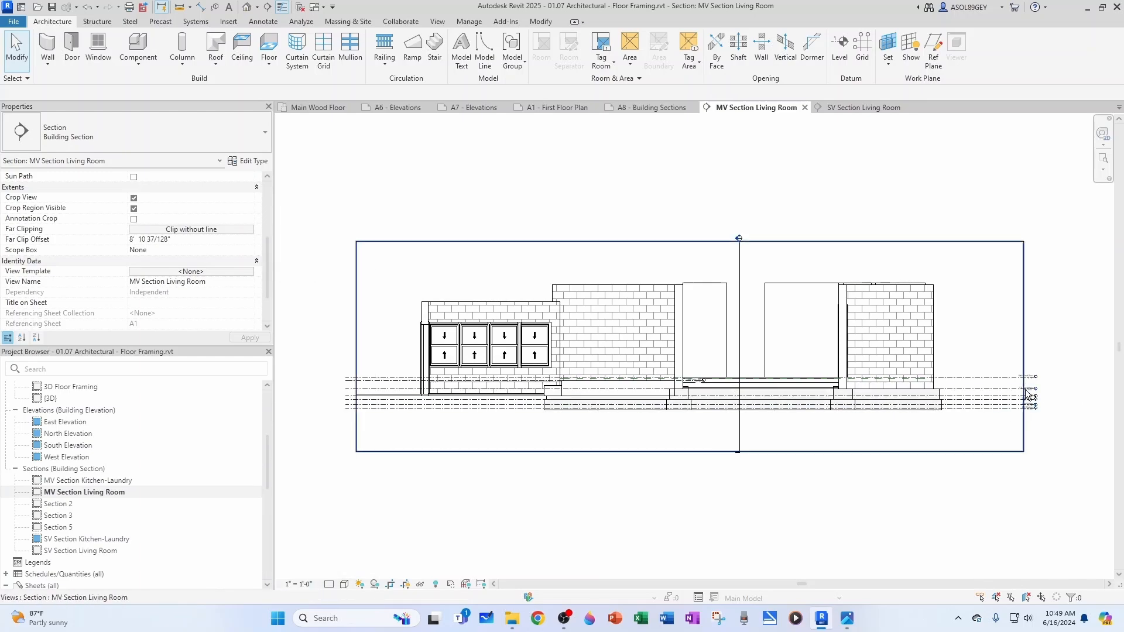
# Step: Review and close SV Section Living Room, and place it on sheet A8 below the Kitchen-Laundry section
pyautogui.doubleClick(79, 552)
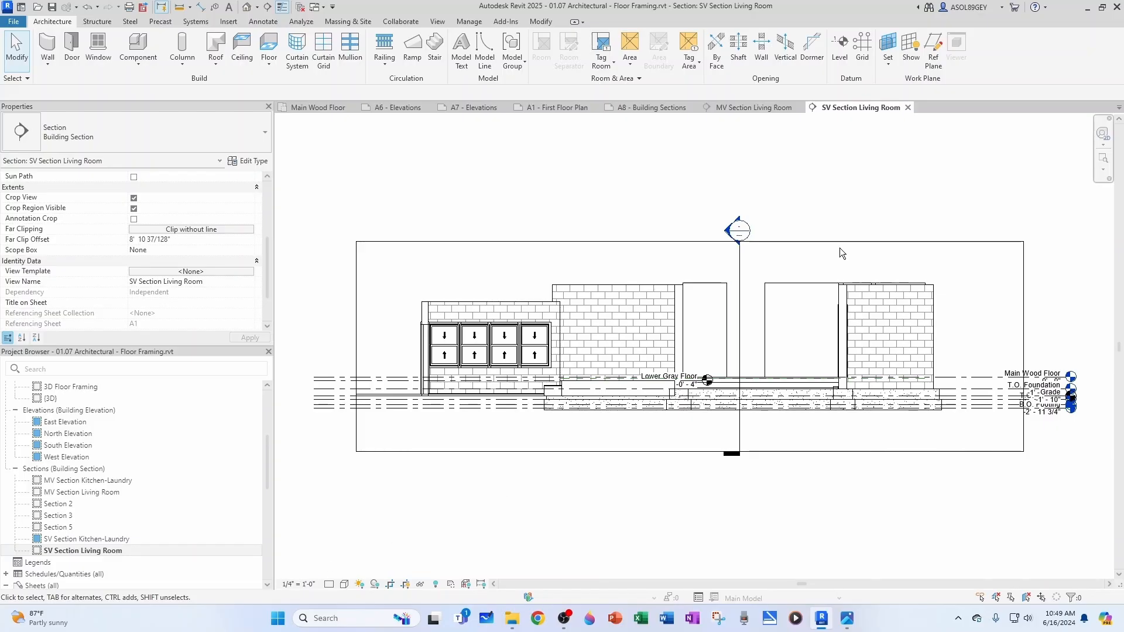
pyautogui.click(908, 108)
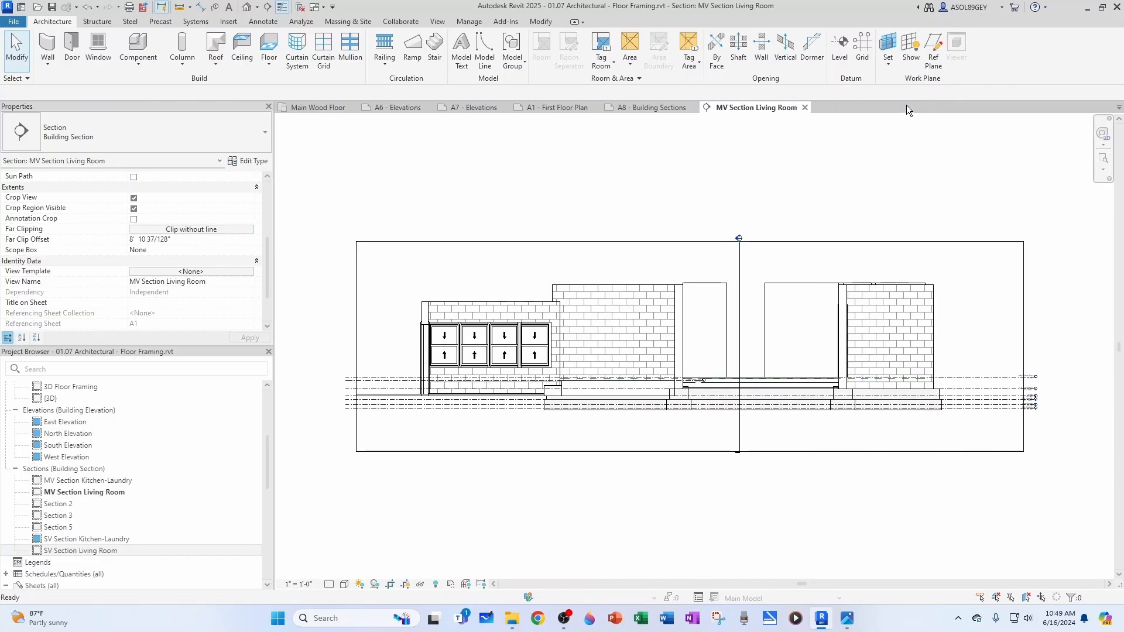
pyautogui.click(668, 109)
pyautogui.click(56, 552)
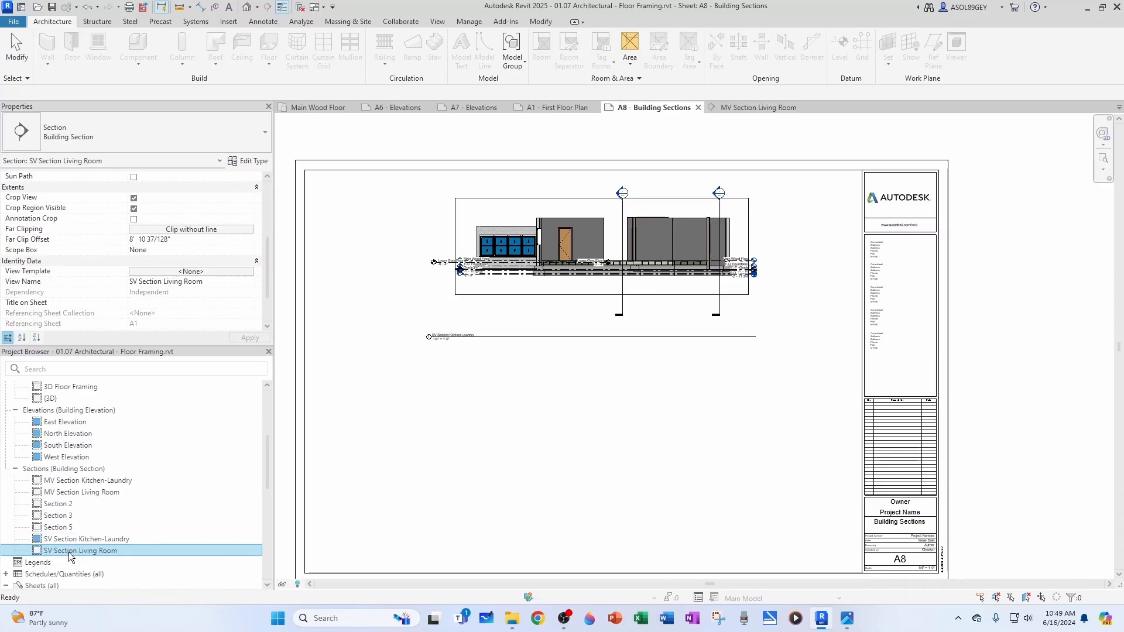
pyautogui.moveTo(459, 420); pyautogui.dragTo(526, 391)
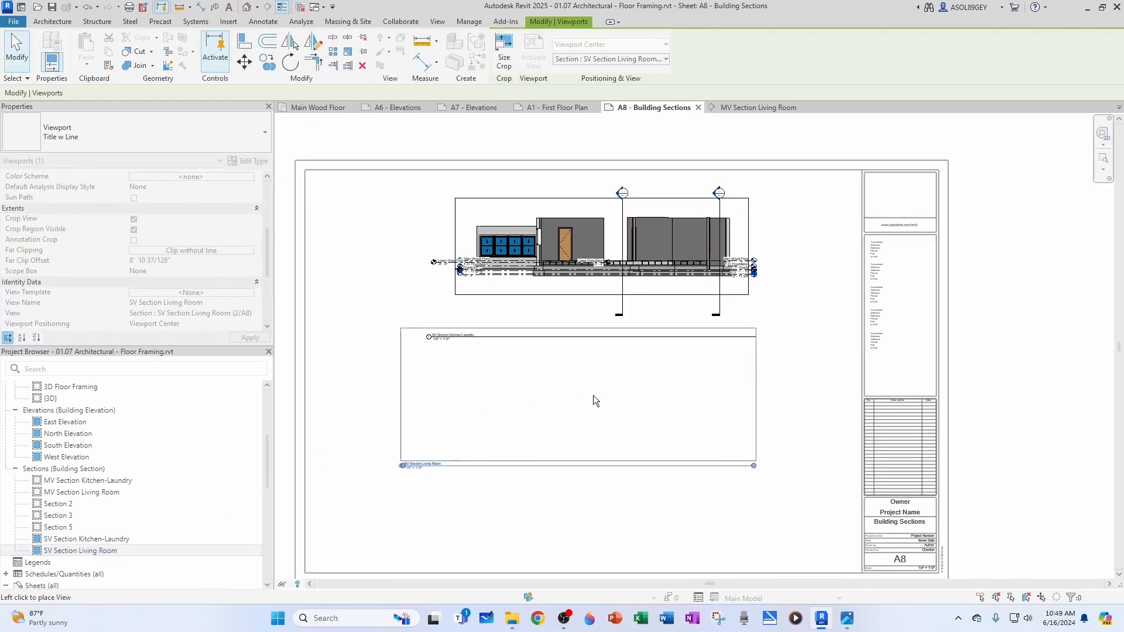
pyautogui.click(592, 401)
pyautogui.press('Escape')
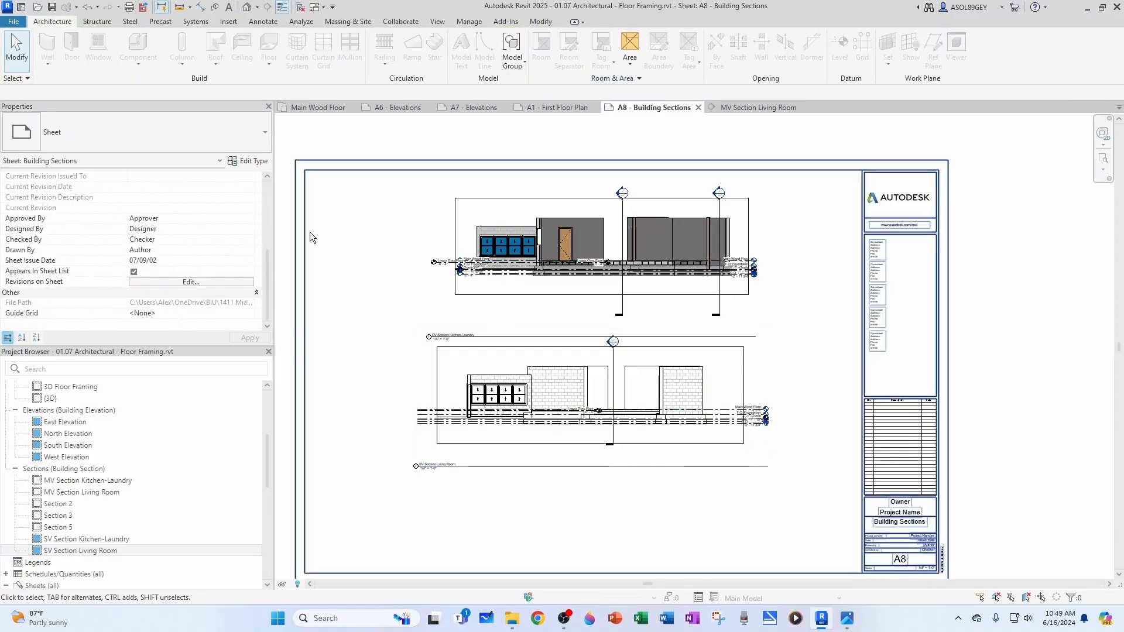
# Step: Activate the Kitchen-Laundry viewport on A8, raise the bottom edge of its crop region, and hide the crop region
pyautogui.scroll(1, 350, 145)
pyautogui.doubleClick(487, 217)
pyautogui.scroll(2, 572, 240)
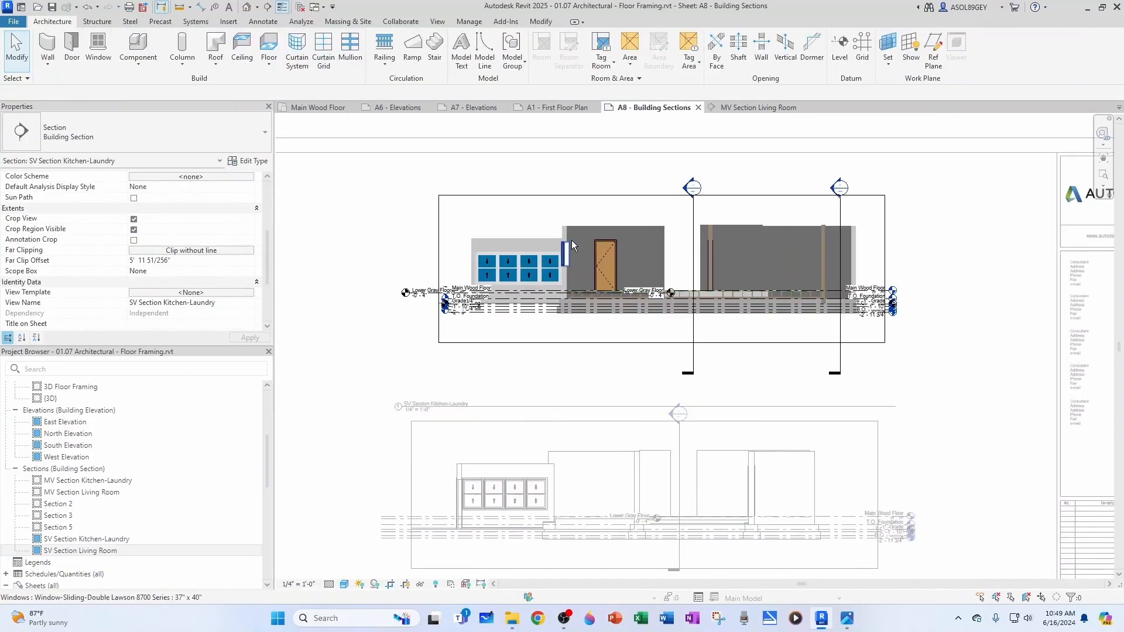
pyautogui.moveTo(691, 375); pyautogui.dragTo(696, 349)
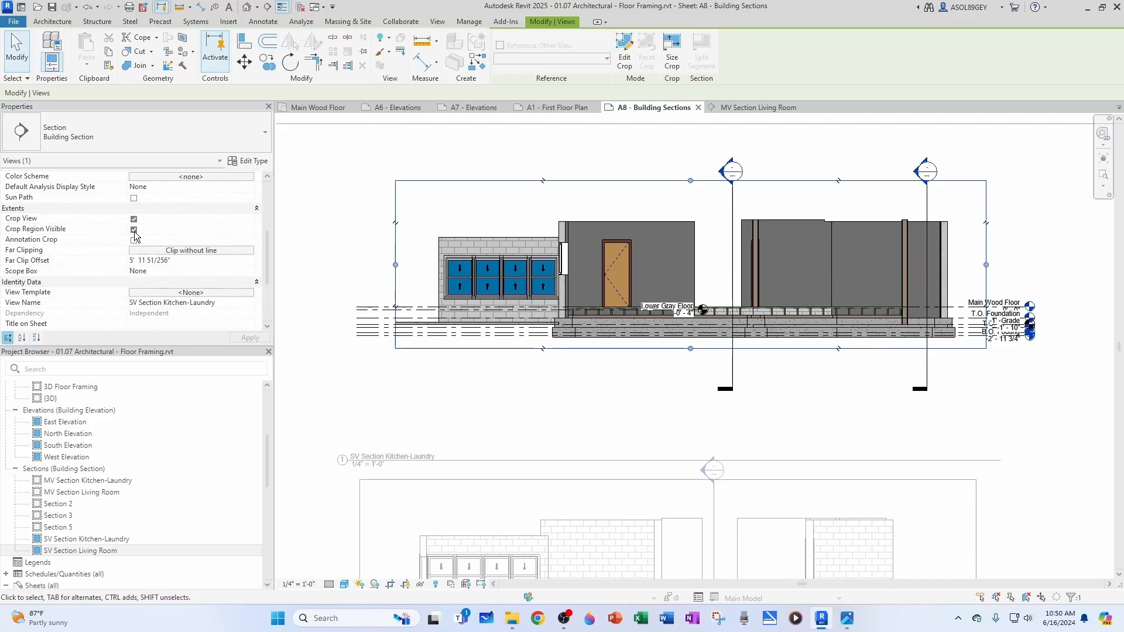
pyautogui.scroll(-2, 620, 378)
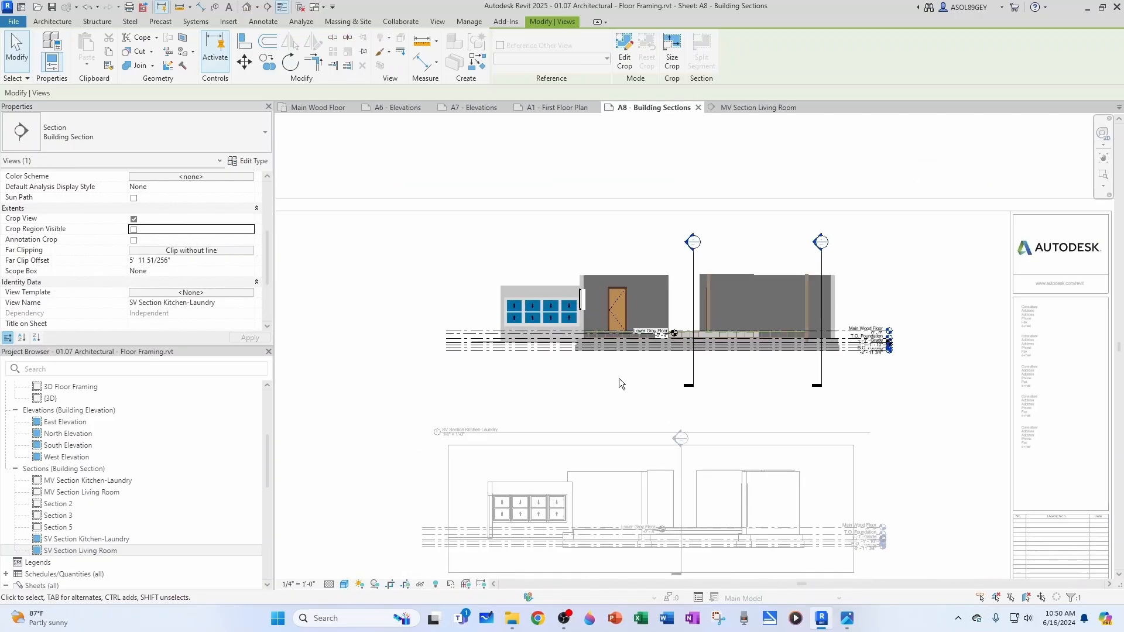
pyautogui.scroll(-1, 619, 378)
pyautogui.click(606, 190)
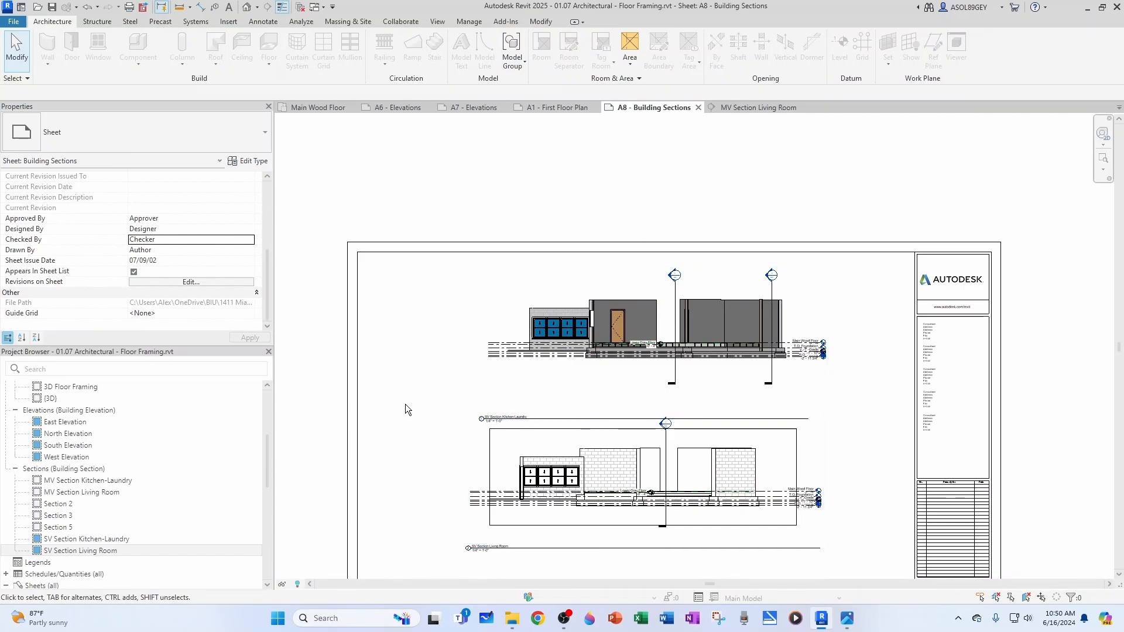
# Step: Move the SV Section Kitchen-Laundry view title up, closer to its drawing
pyautogui.scroll(2, 504, 422)
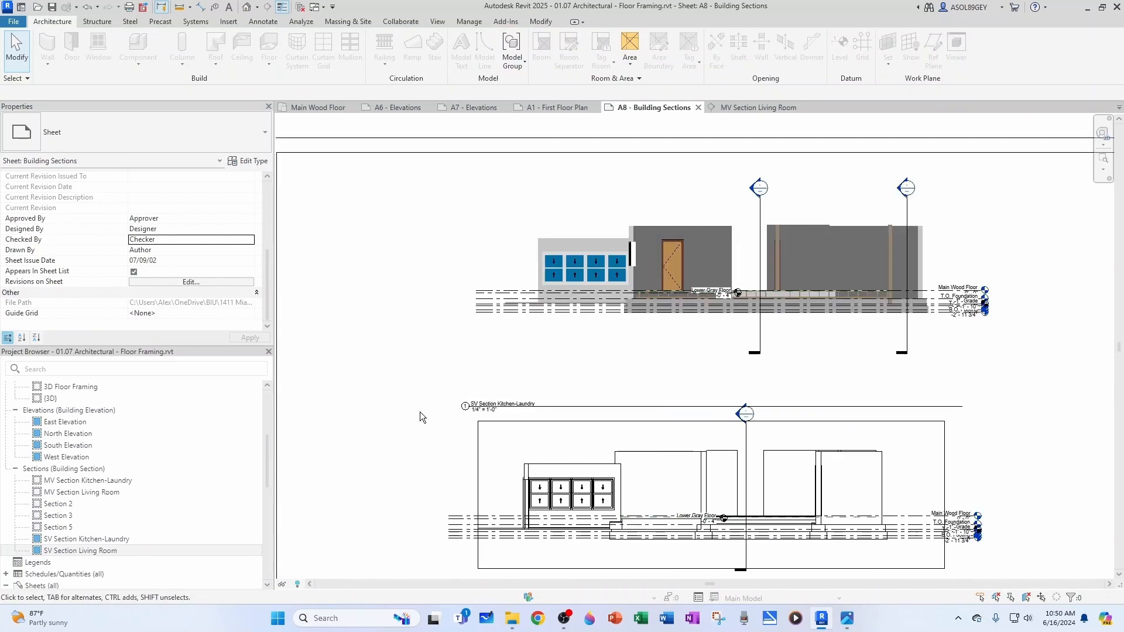
pyautogui.click(546, 406)
pyautogui.moveTo(559, 396); pyautogui.dragTo(563, 334)
pyautogui.press('Escape')
# Step: In the Kitchen-Laundry viewport, shorten the lower end and extents of the Section 5 line to just below the footing
pyautogui.doubleClick(724, 325)
pyautogui.scroll(2, 761, 324)
pyautogui.click(760, 324)
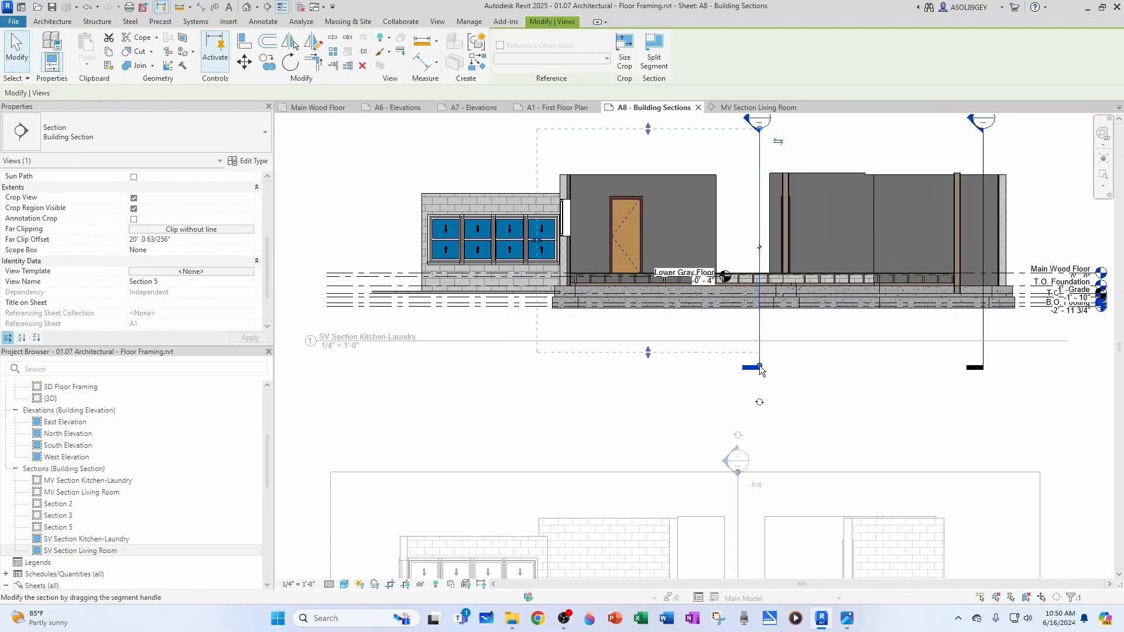
pyautogui.click(760, 322)
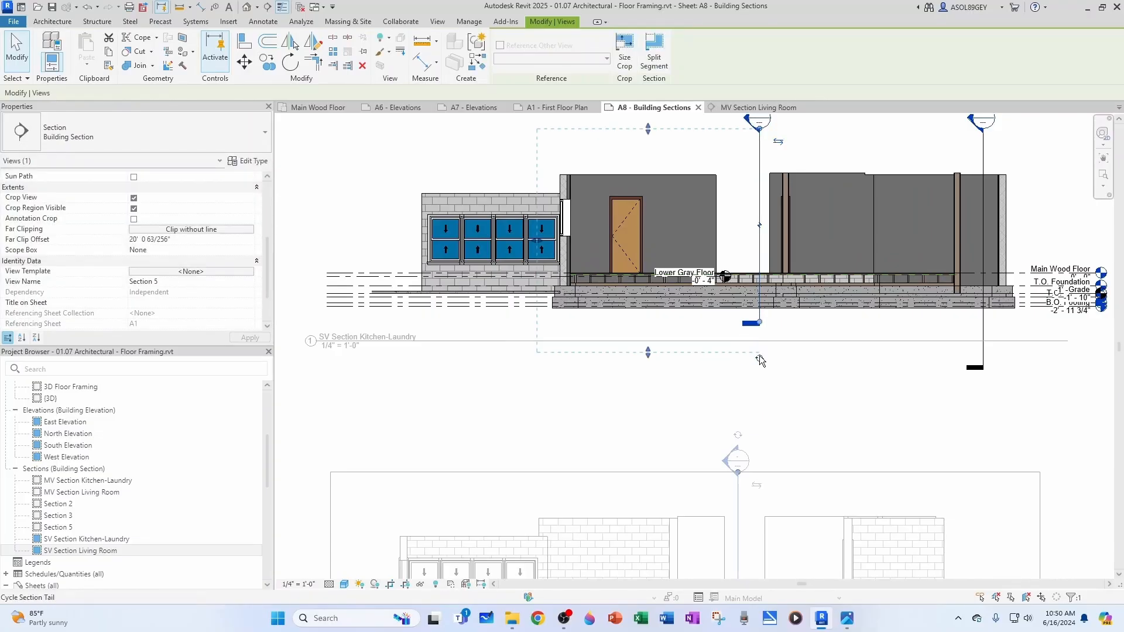
pyautogui.moveTo(653, 356); pyautogui.dragTo(654, 326)
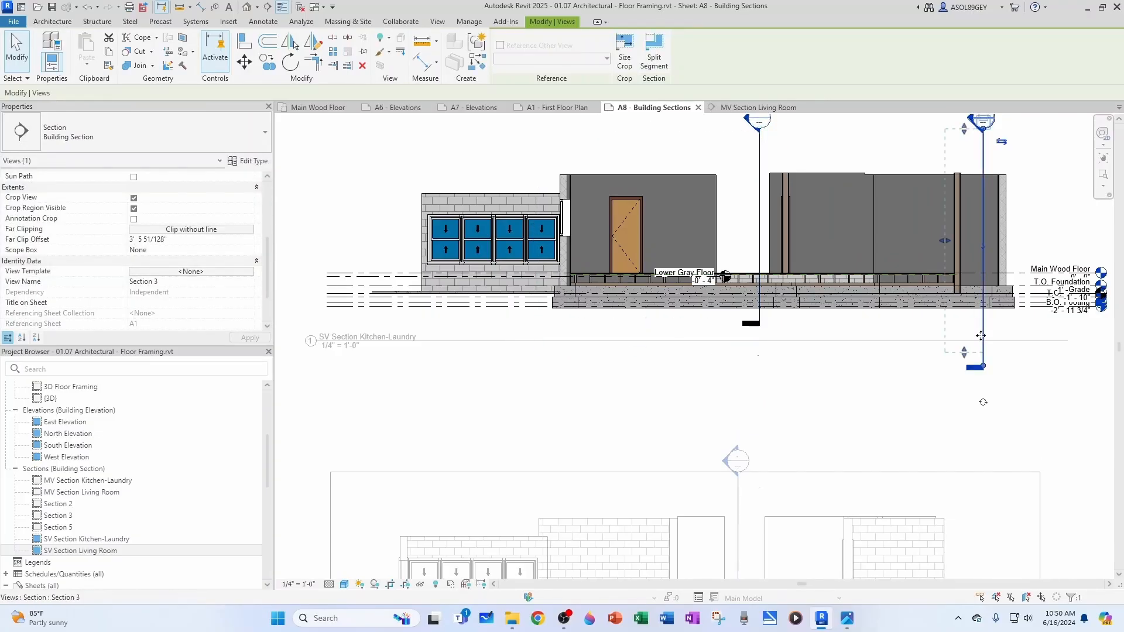
# Step: Shorten the Section 3 line's lower end and extents to match the neighbouring section line, and deactivate the viewport
pyautogui.click(983, 332)
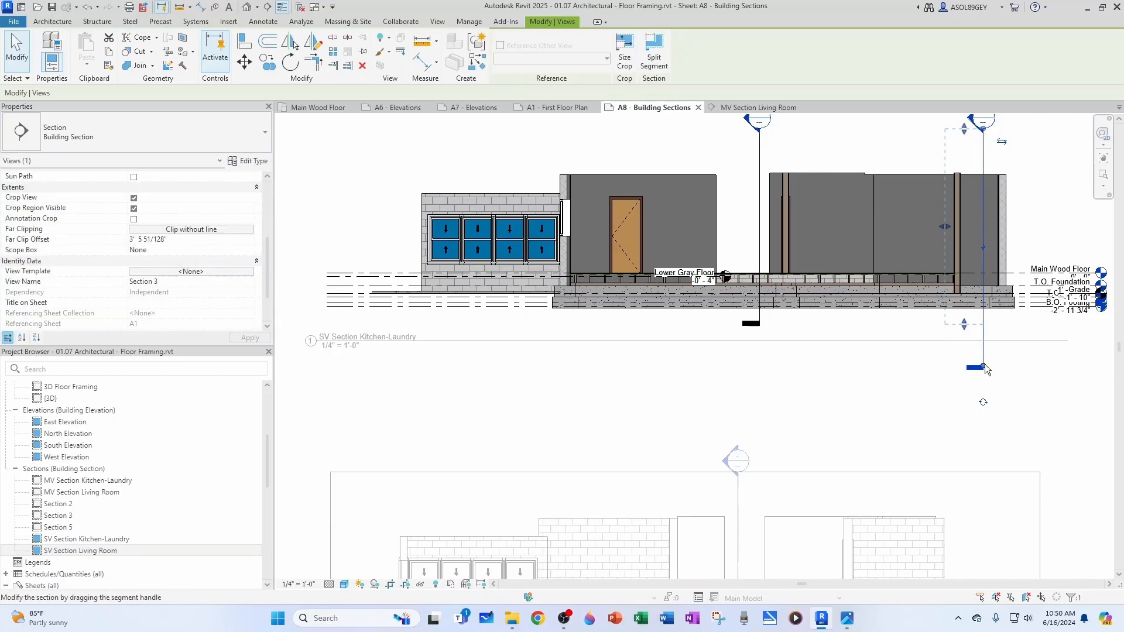
pyautogui.click(933, 330)
pyautogui.scroll(-2, 852, 332)
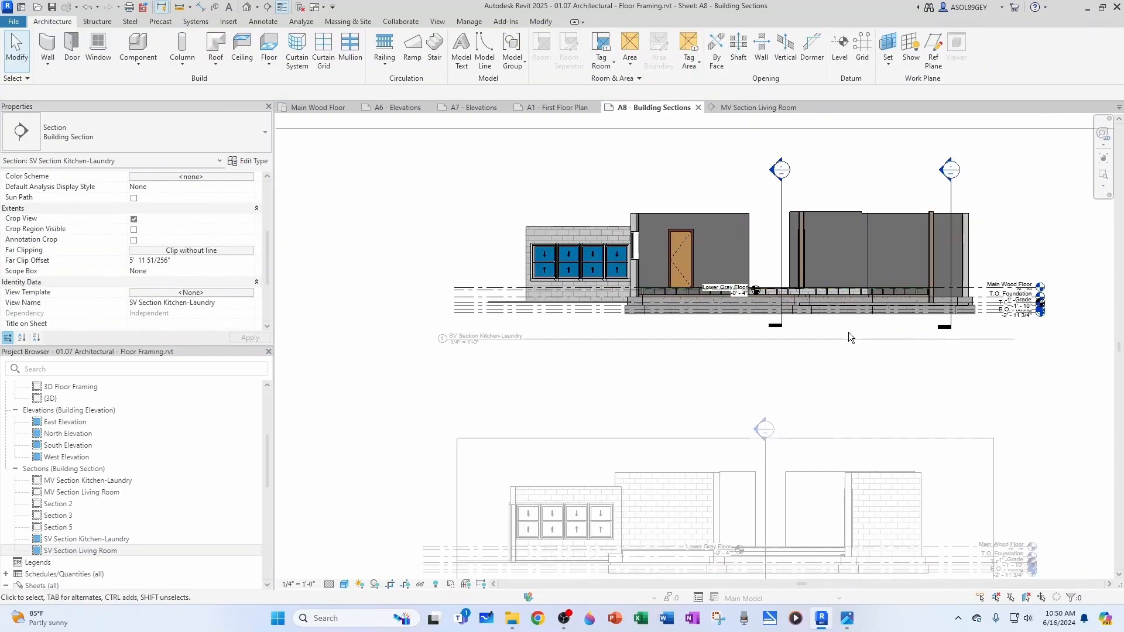
pyautogui.scroll(-3, 849, 332)
pyautogui.doubleClick(454, 367)
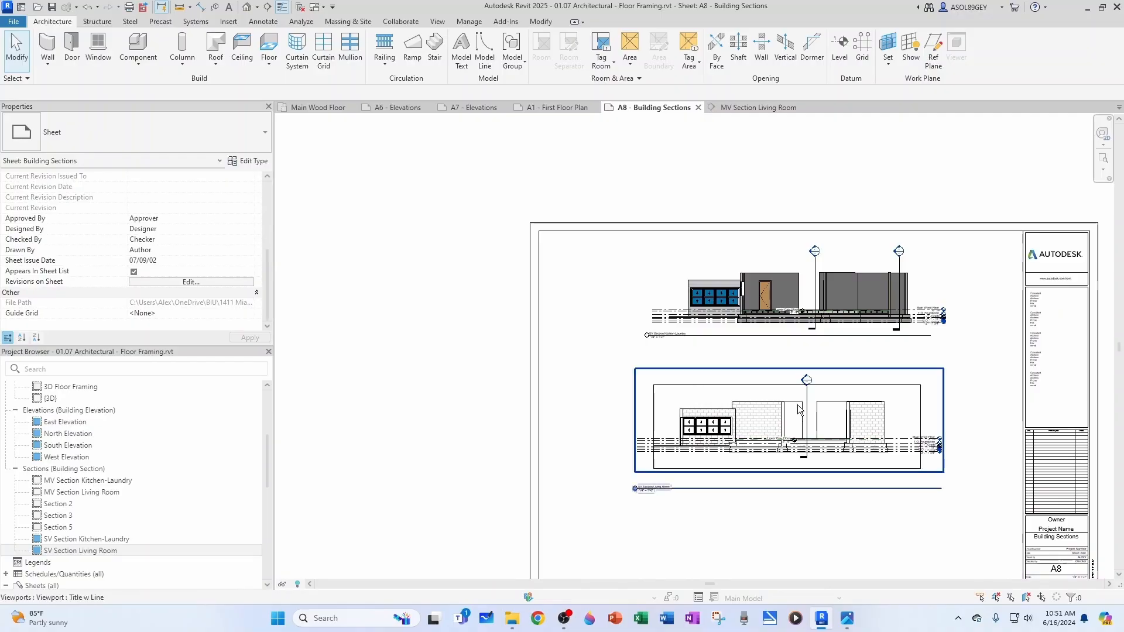
# Step: Hide the crop region of SV Section Living Room on sheet A8 and move its viewport up toward the Kitchen-Laundry section
pyautogui.doubleClick(749, 383)
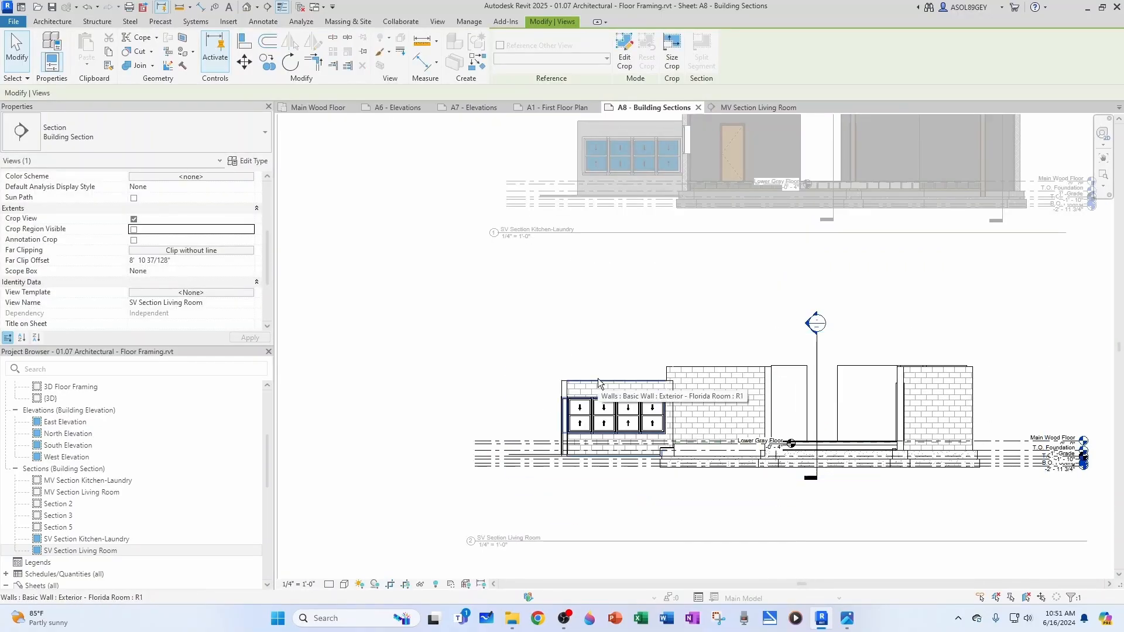
pyautogui.scroll(-2, 599, 383)
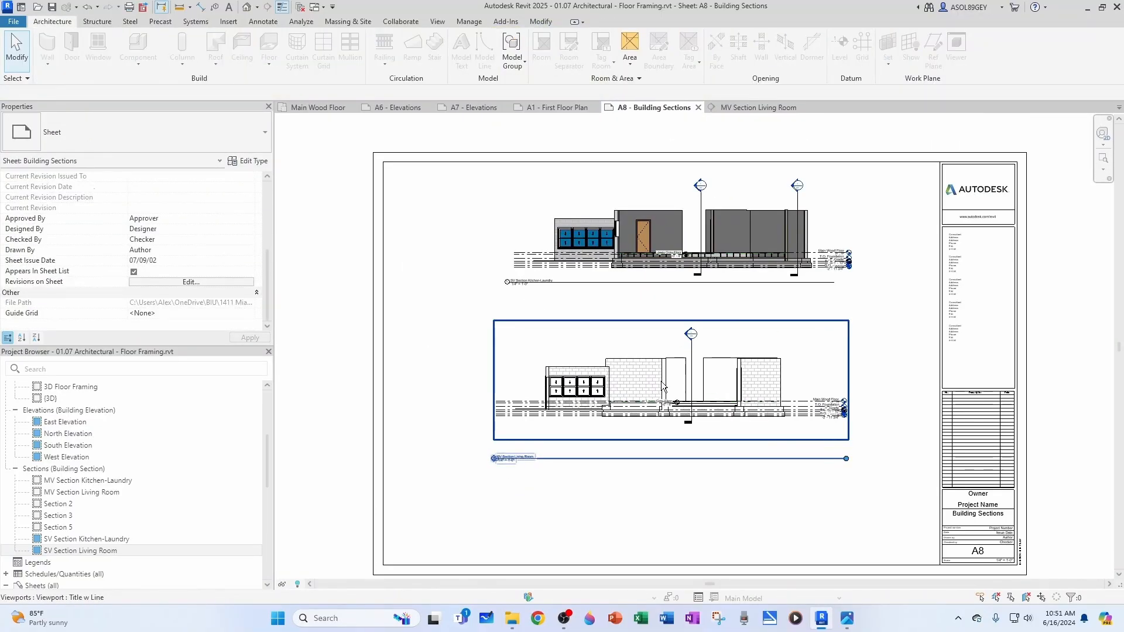
pyautogui.click(662, 382)
pyautogui.press('Up')
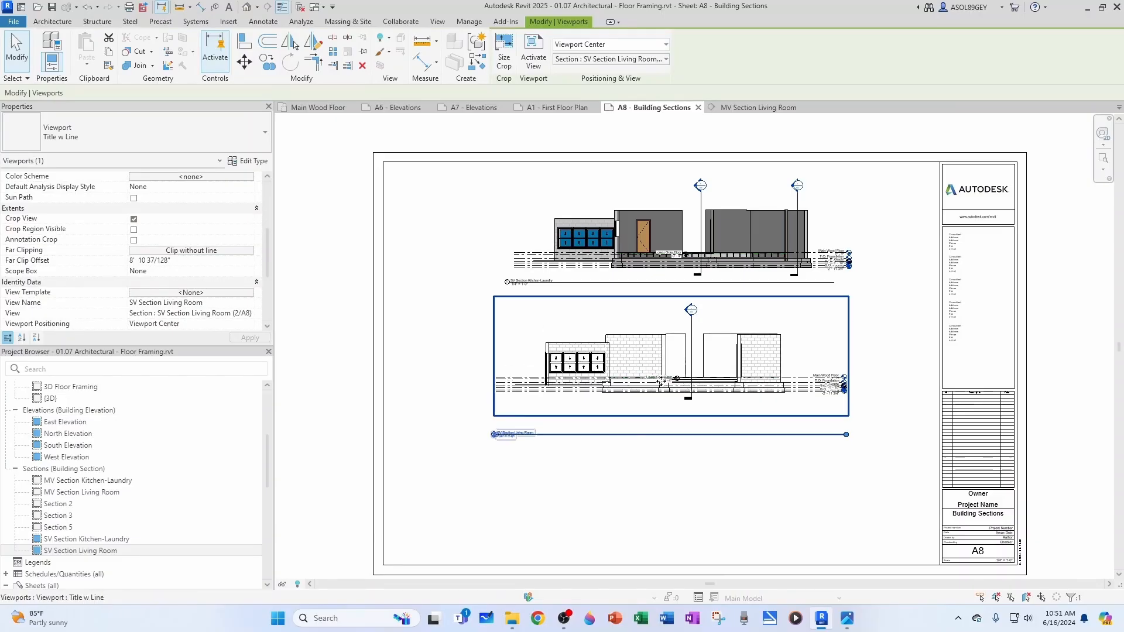
# Step: Nudge the SV Section Living Room viewport into position and move its view title up close to the drawing
pyautogui.press('Down')
pyautogui.press('Up')
pyautogui.press('Down')
pyautogui.press('Down')
pyautogui.press('Up')
pyautogui.press('Up')
pyautogui.press('Escape')
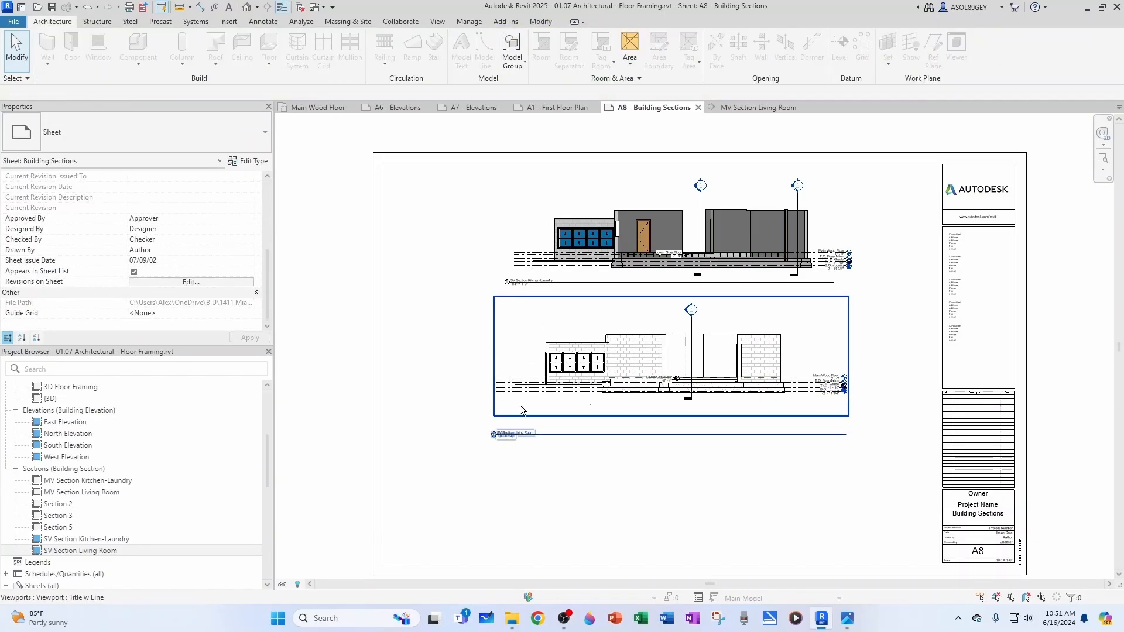
pyautogui.click(609, 436)
pyautogui.scroll(2, 700, 444)
pyautogui.moveTo(699, 430); pyautogui.dragTo(697, 392)
pyautogui.click(634, 422)
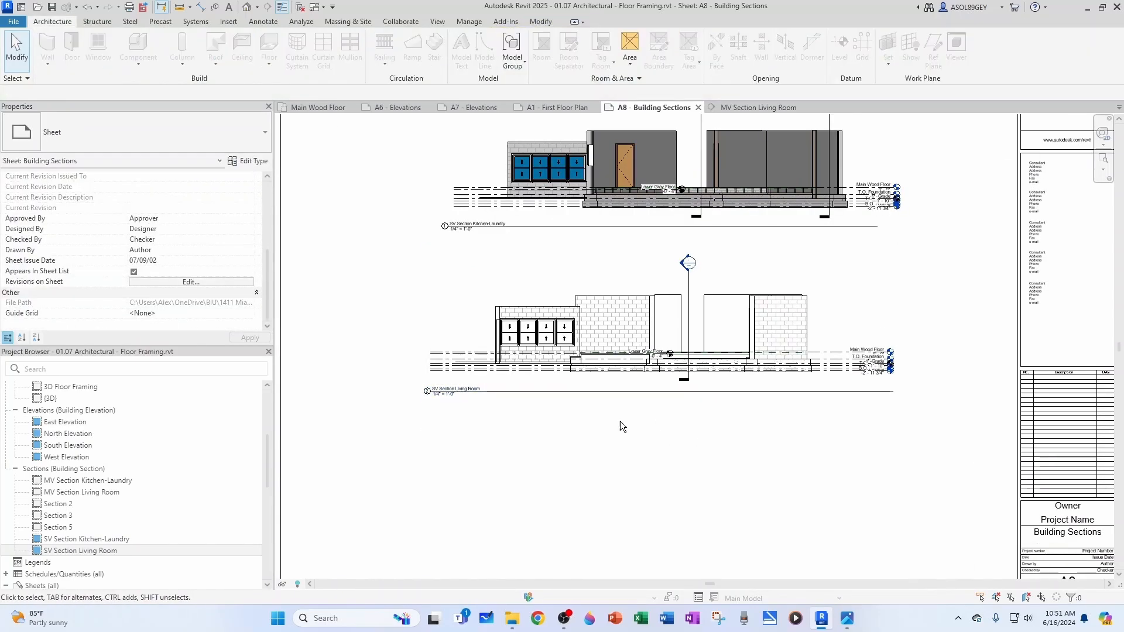
pyautogui.scroll(-3, 600, 425)
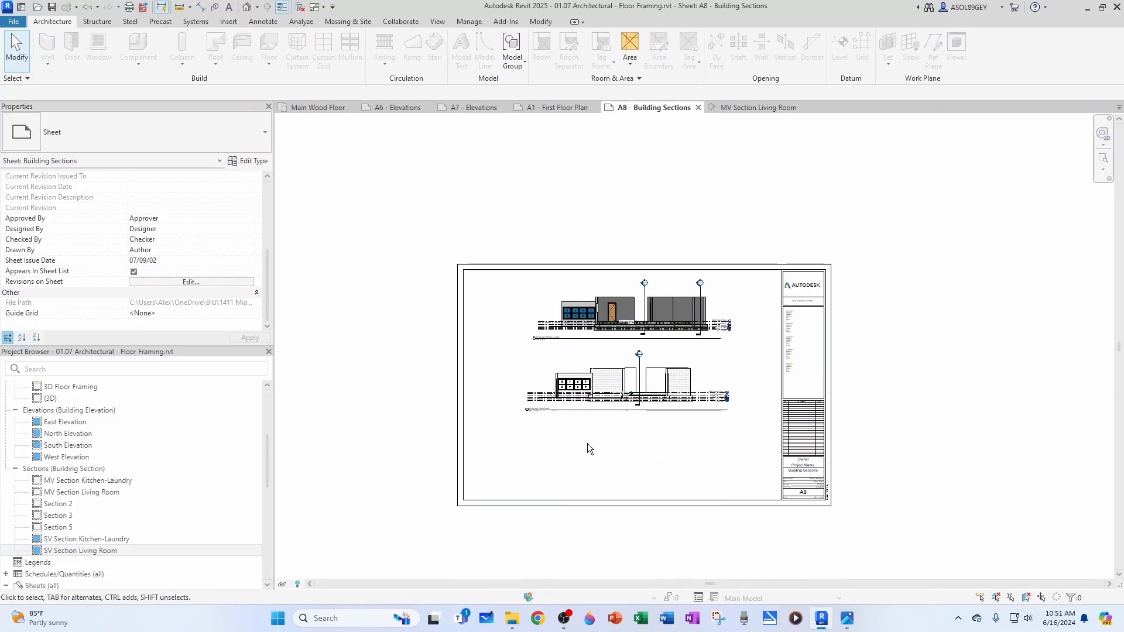
# Step: Open Section 2 through its marker on the Main Wood Floor plan and rename the view MV Section Bedrooms
pyautogui.click(318, 108)
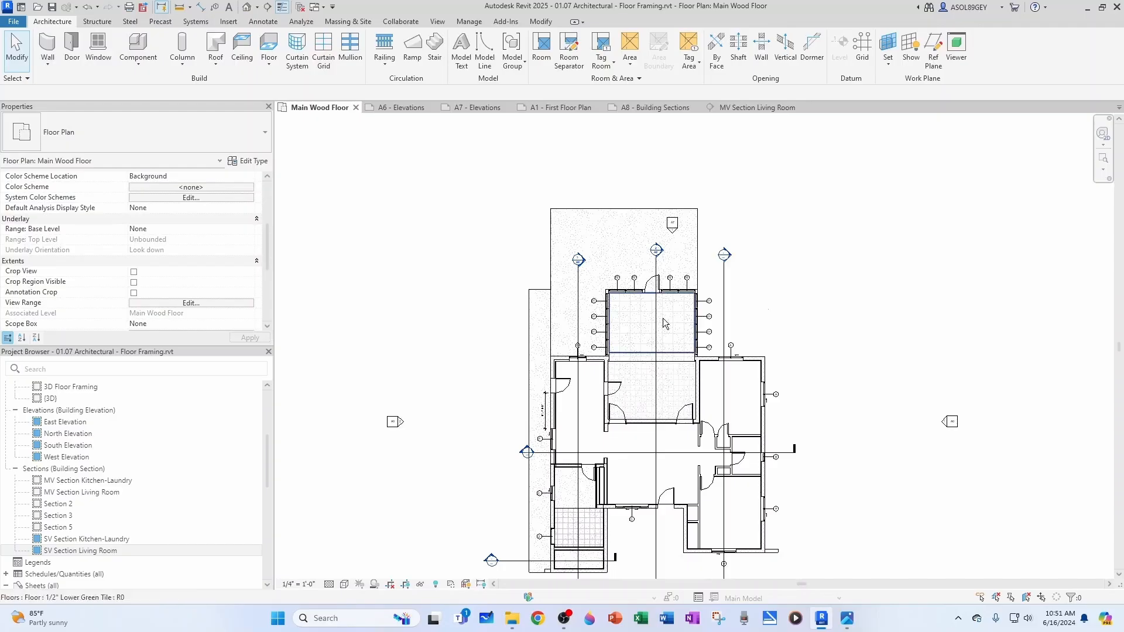
pyautogui.doubleClick(726, 255)
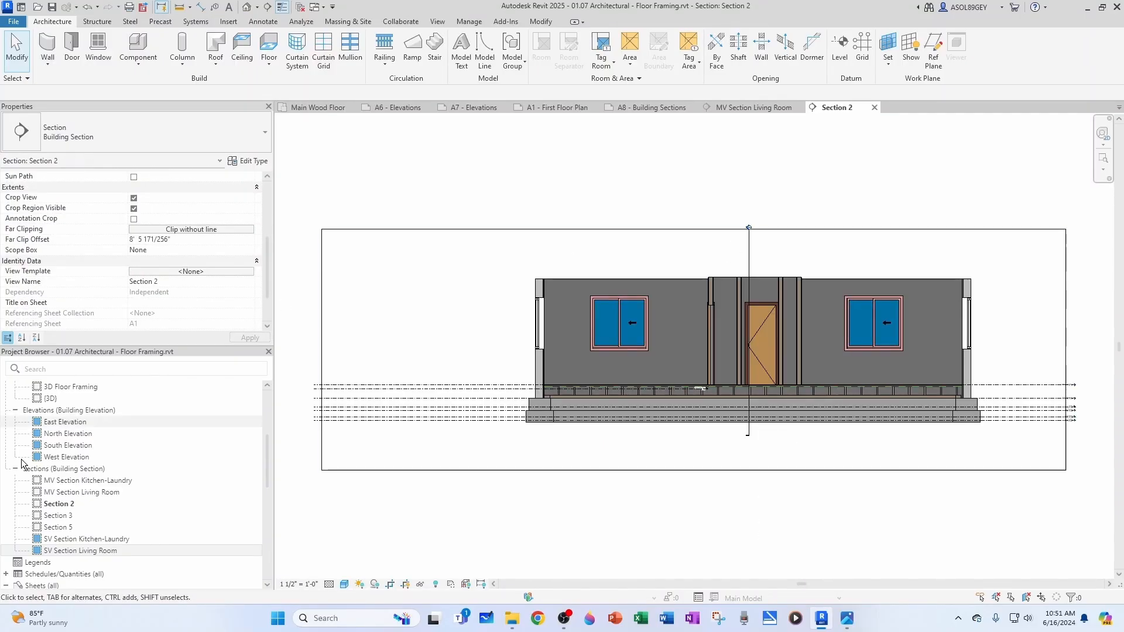
pyautogui.rightClick(57, 507)
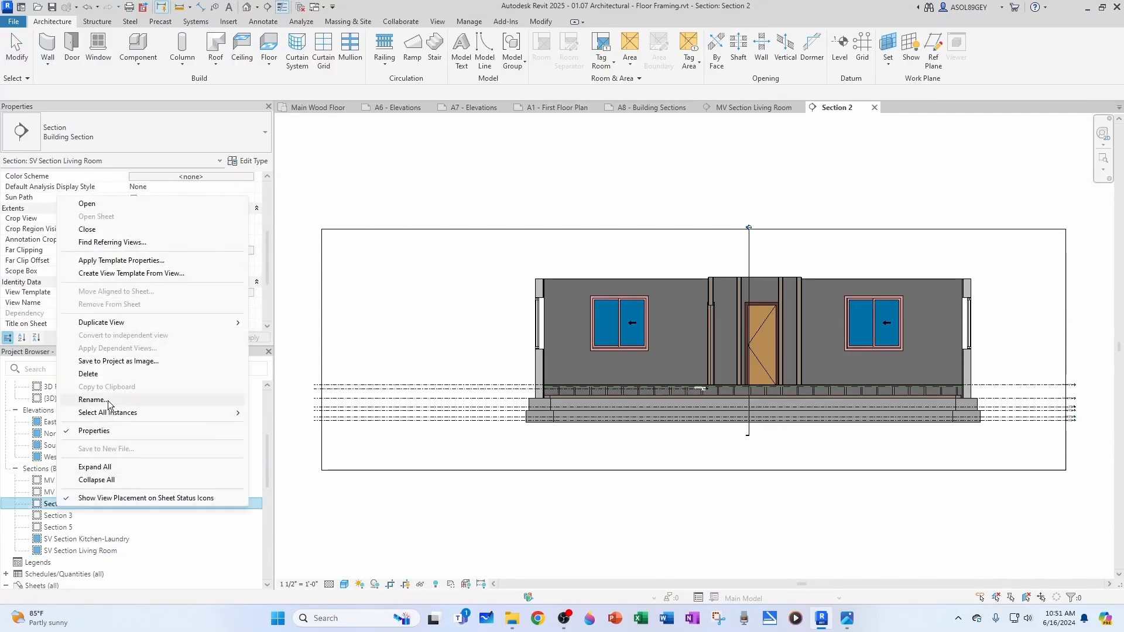
pyautogui.click(69, 400)
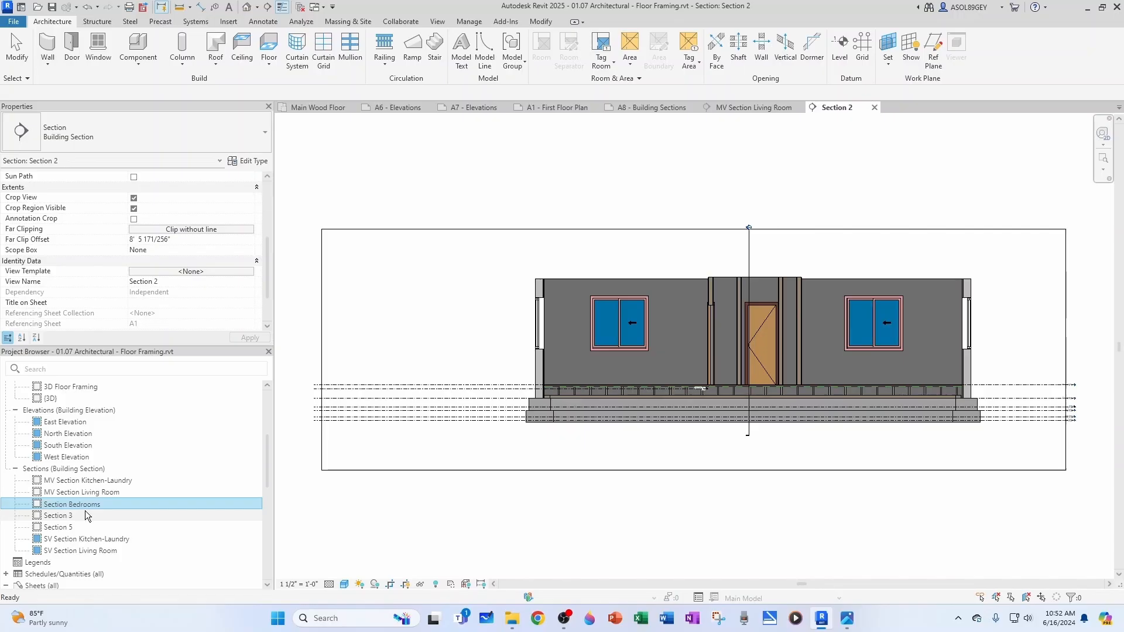
pyautogui.press('Return')
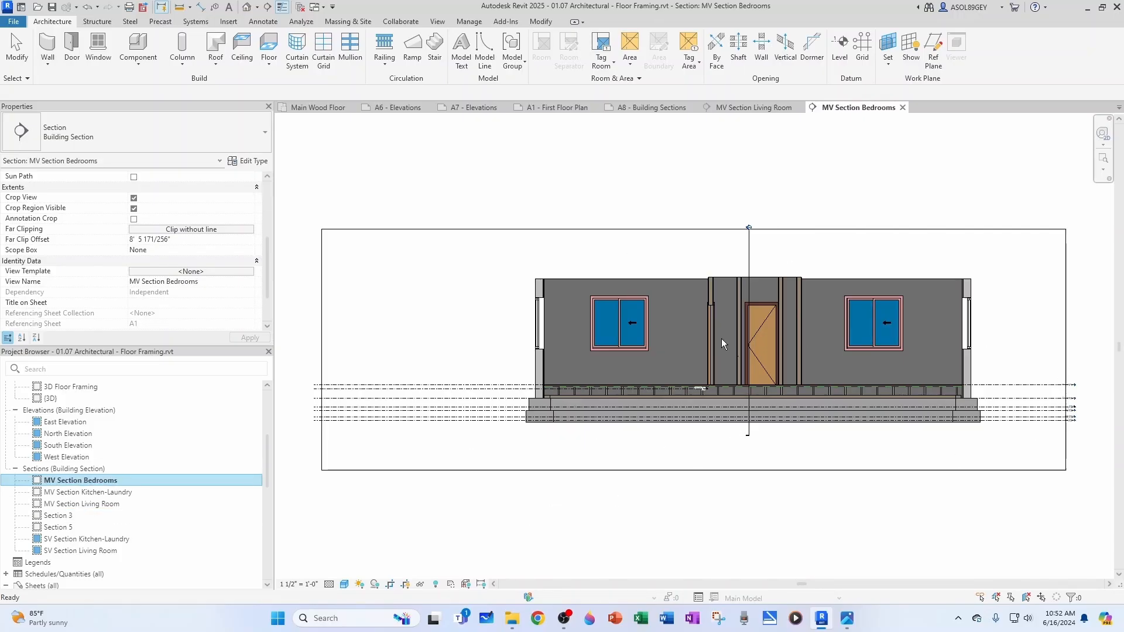
# Step: Duplicate the MV Section Bedrooms view, rename the copy SV Section Bedrooms, and return to sheet A8
pyautogui.rightClick(99, 482)
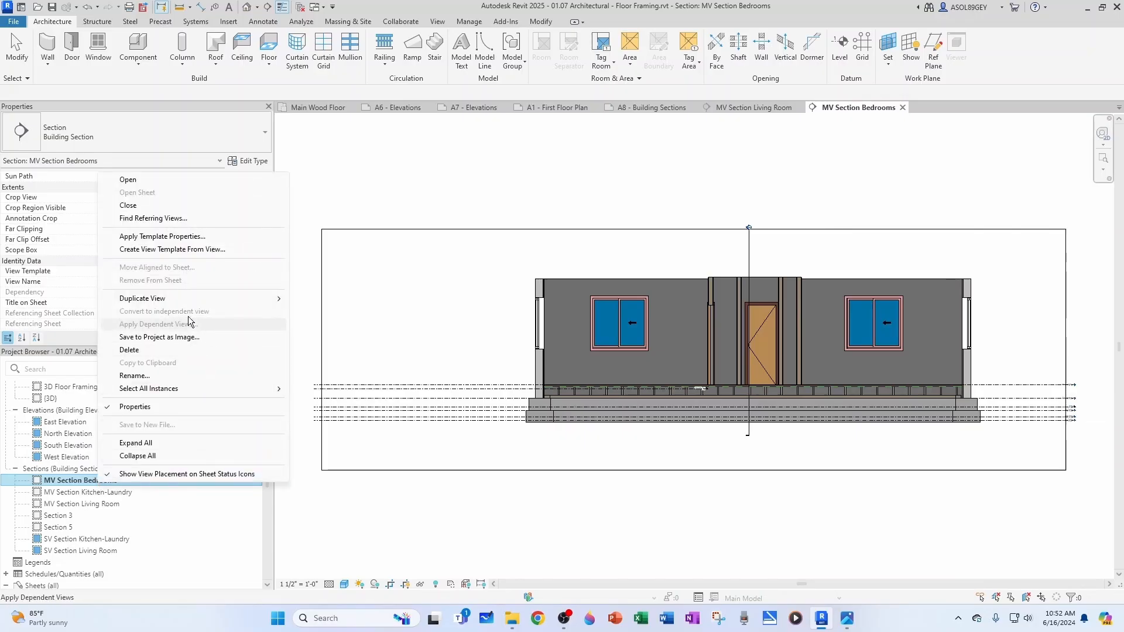
pyautogui.moveTo(176, 299)
pyautogui.click(337, 300)
pyautogui.click(88, 492)
pyautogui.rightClick(88, 492)
pyautogui.click(176, 391)
pyautogui.click(50, 493)
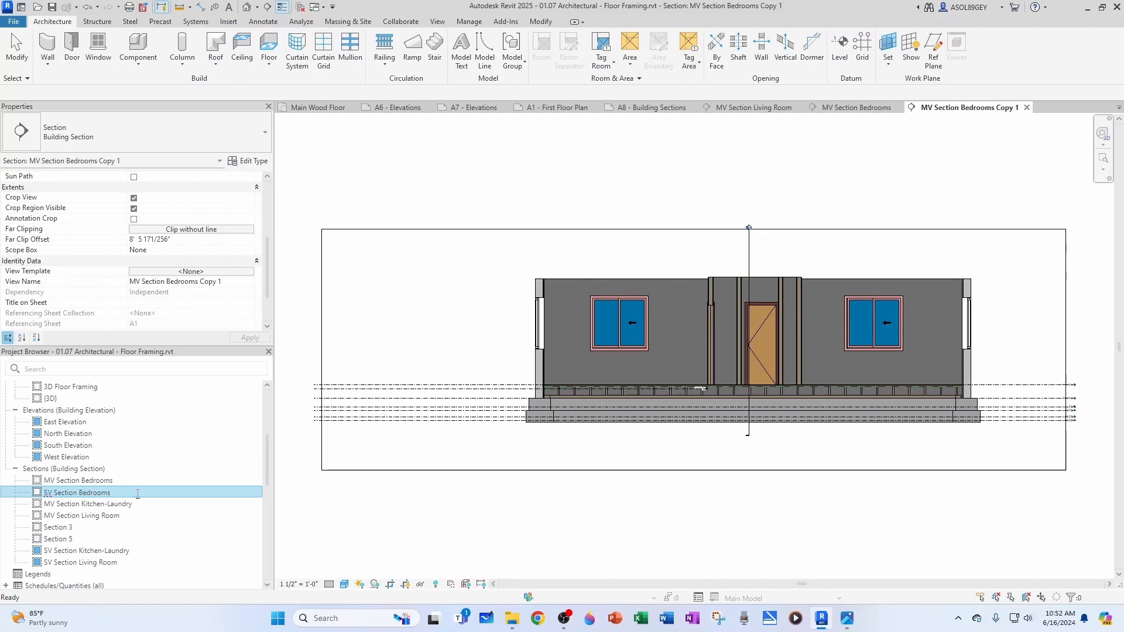
pyautogui.write('S')
pyautogui.press('Return')
pyautogui.click(638, 112)
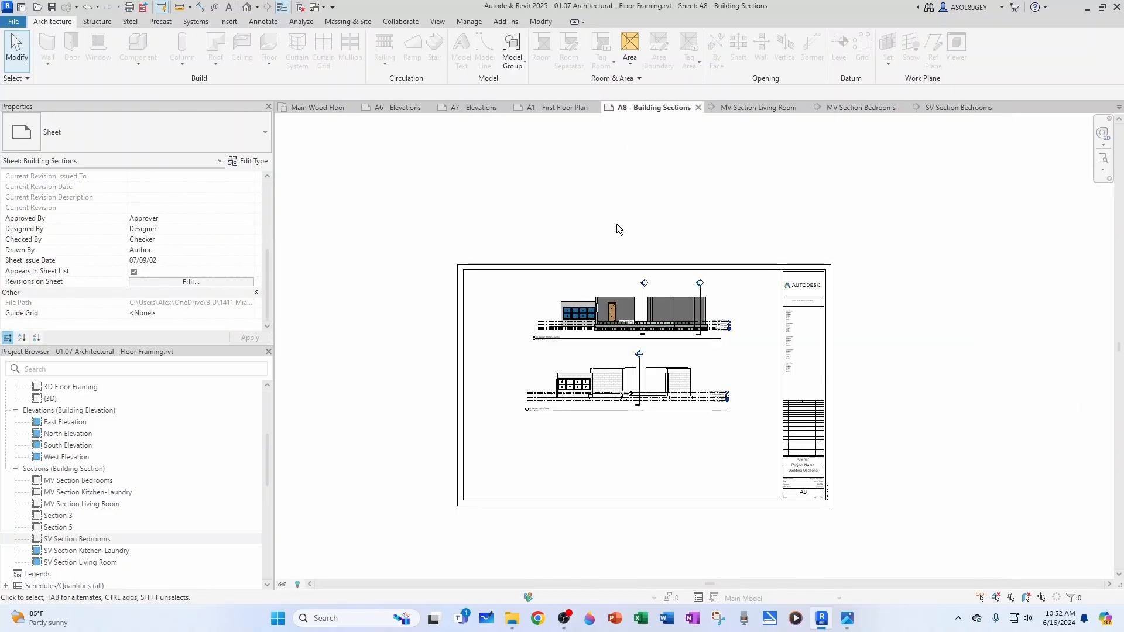
# Step: Try to place SV Section Bedrooms on sheet A8 at its existing scale, and undo the placement
pyautogui.click(84, 539)
pyautogui.moveTo(83, 541); pyautogui.dragTo(557, 472)
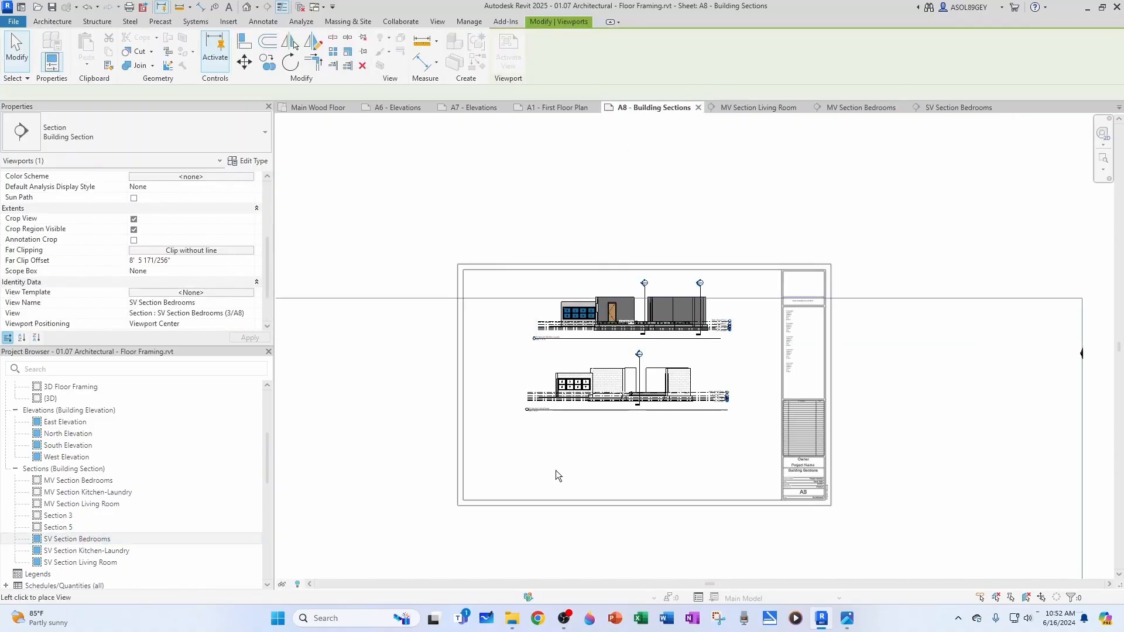
pyautogui.scroll(-2, 575, 472)
pyautogui.scroll(-1, 575, 472)
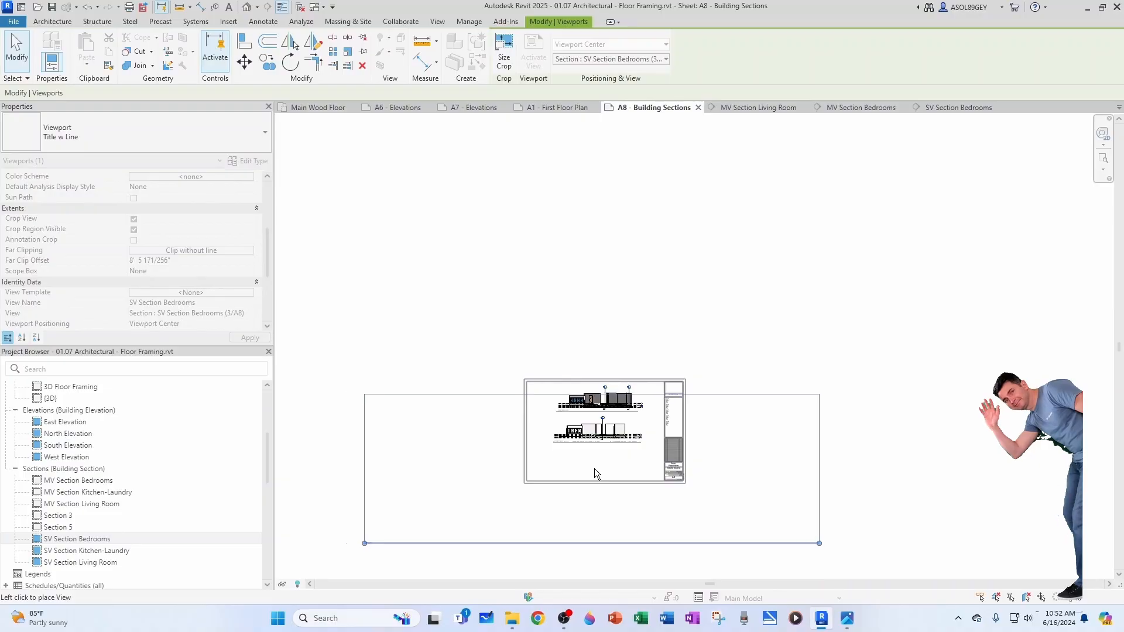
pyautogui.click(595, 470)
pyautogui.click(86, 7)
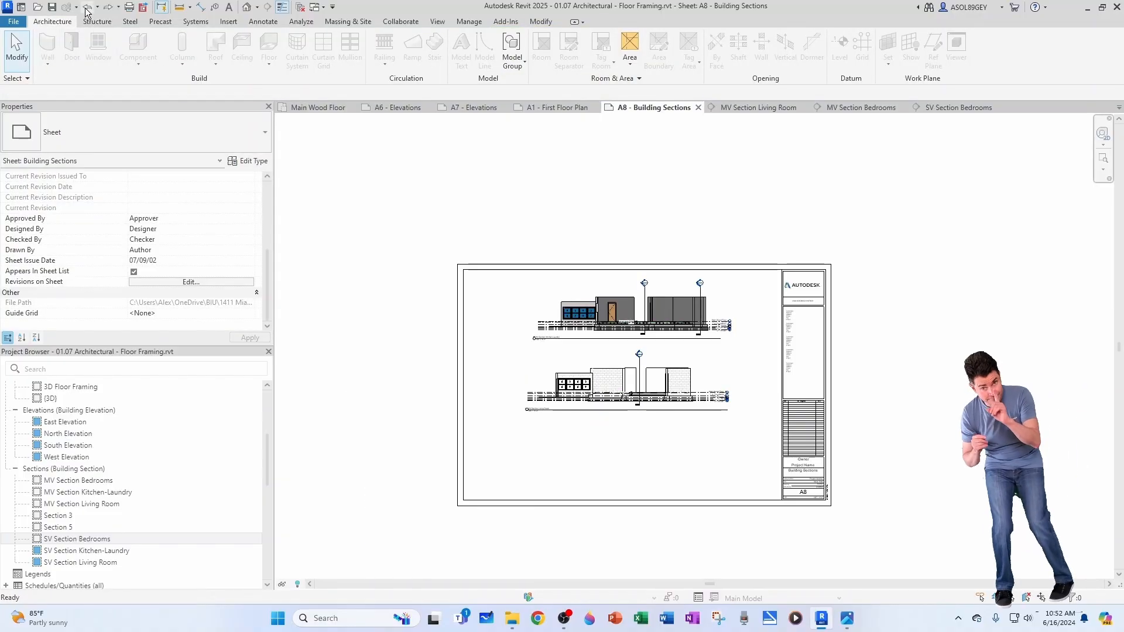
# Step: Close the open SV Section Bedrooms view and set its view scale to 1/4" = 1'-0"
pyautogui.click(958, 107)
pyautogui.click(999, 108)
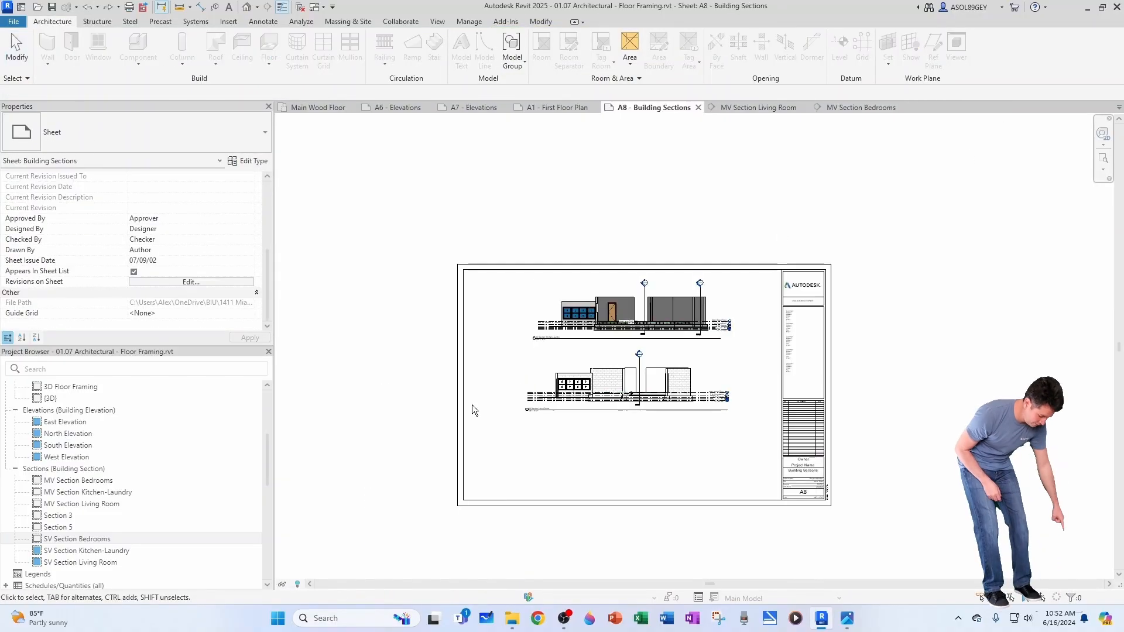
pyautogui.click(76, 538)
pyautogui.scroll(5, 174, 304)
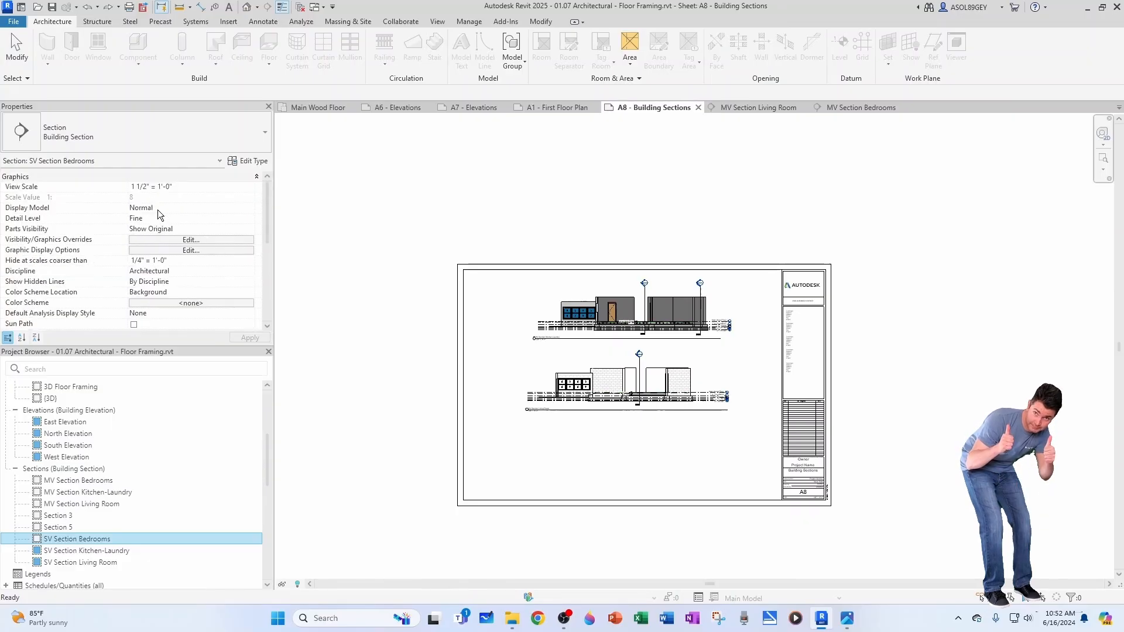
pyautogui.click(250, 186)
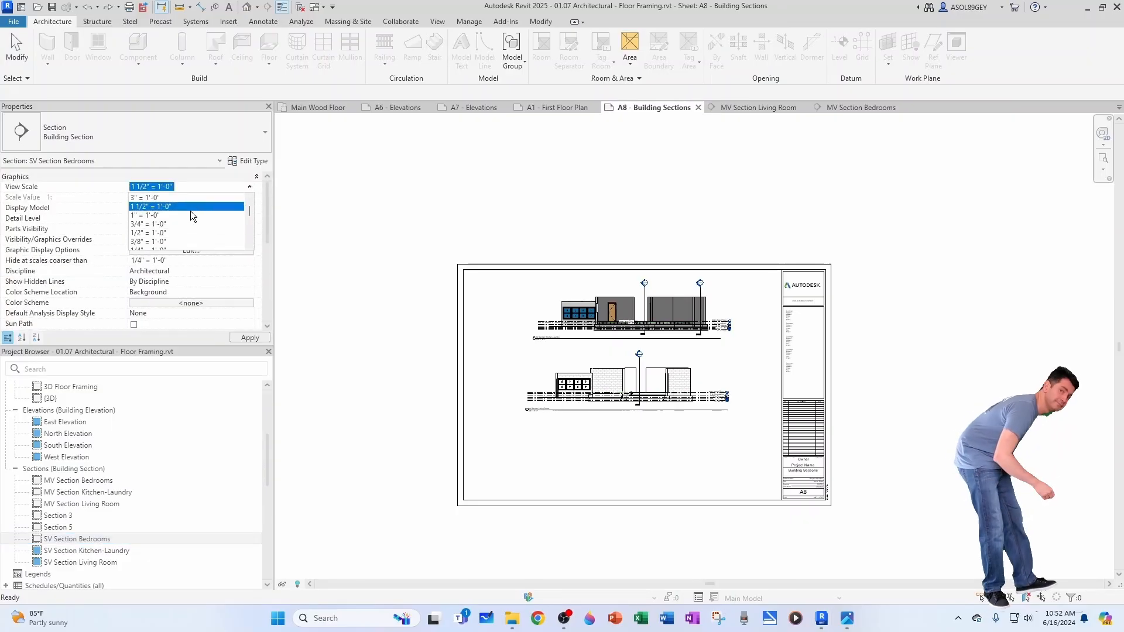
pyautogui.scroll(-2, 181, 215)
pyautogui.click(157, 224)
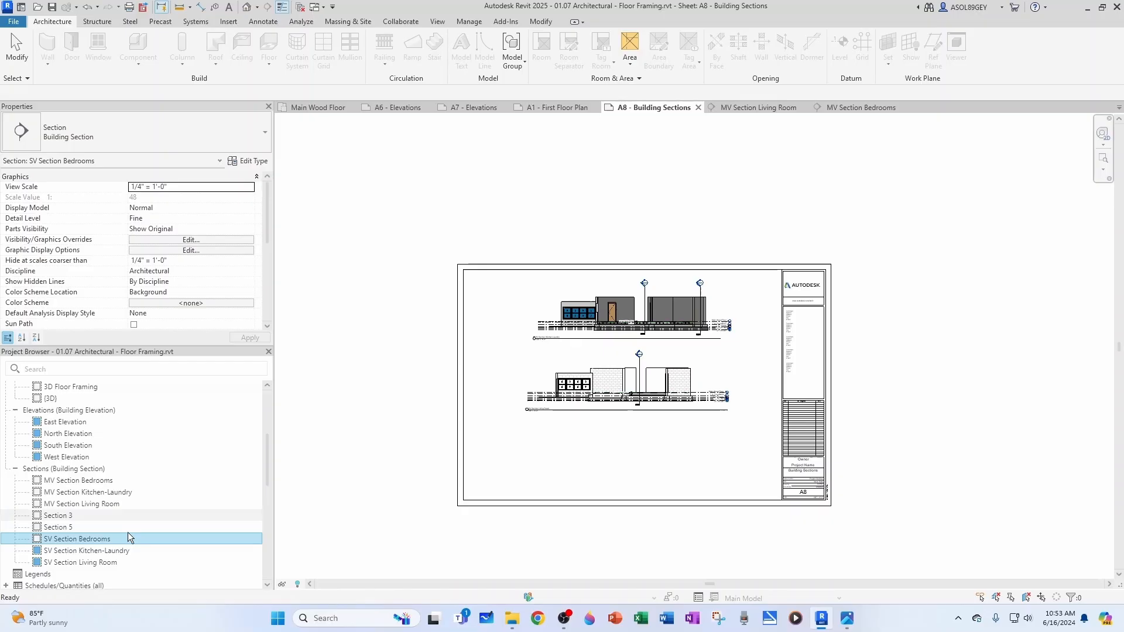
# Step: Place SV Section Bedrooms below the Living Room section on sheet A8, and raise its lower crop edge to just below the footing
pyautogui.doubleClick(567, 433)
pyautogui.scroll(5, 609, 438)
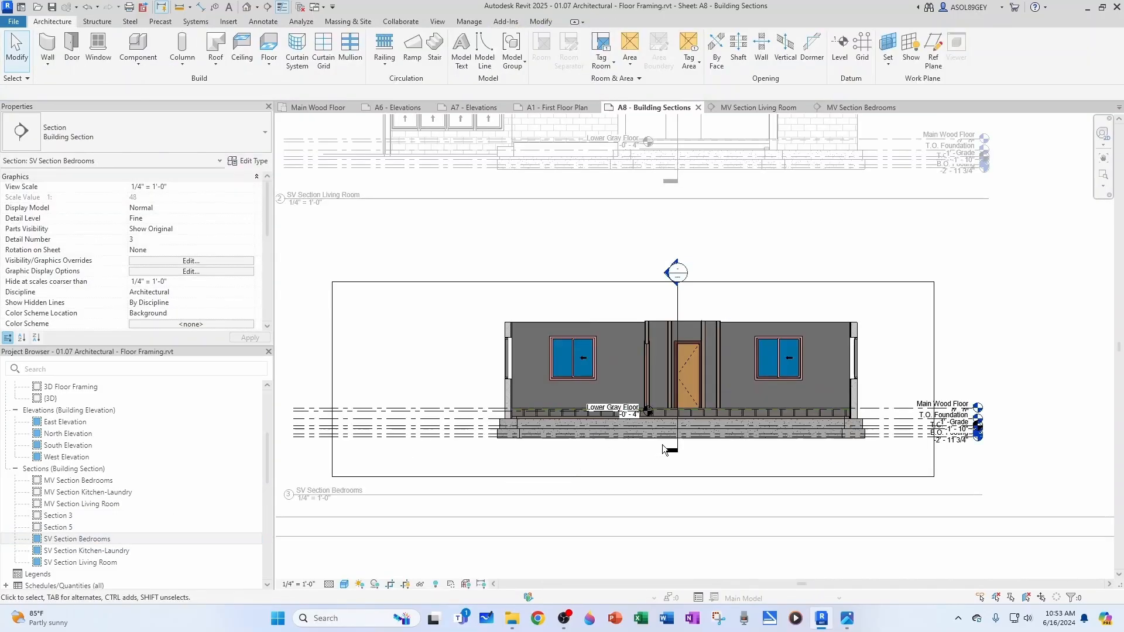
pyautogui.click(604, 477)
pyautogui.moveTo(633, 476); pyautogui.dragTo(637, 448)
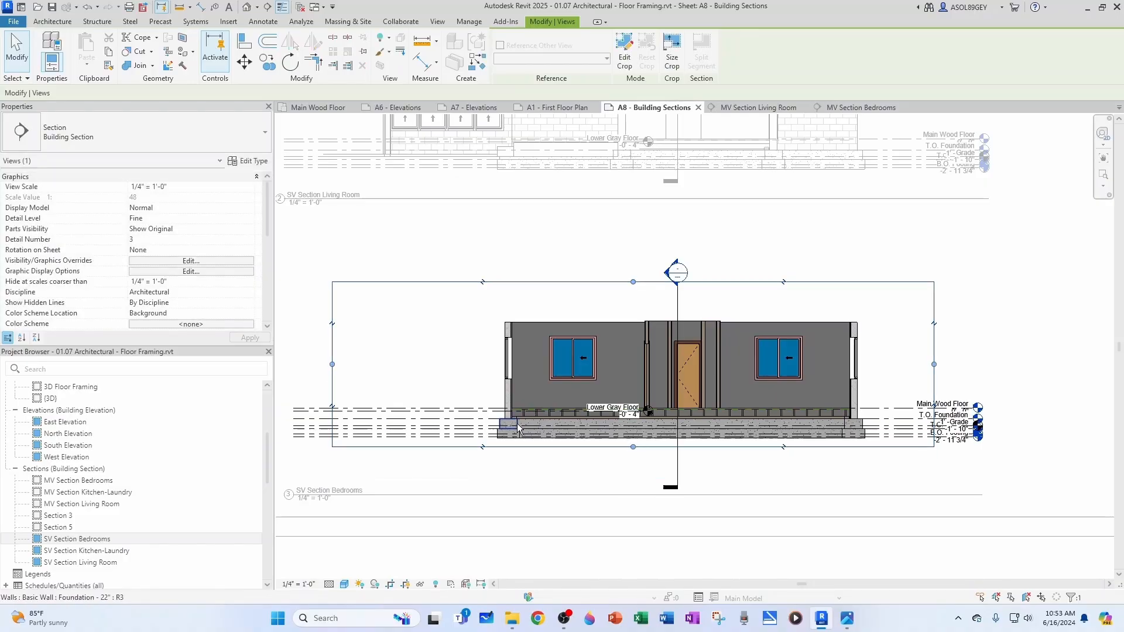
pyautogui.click(416, 375)
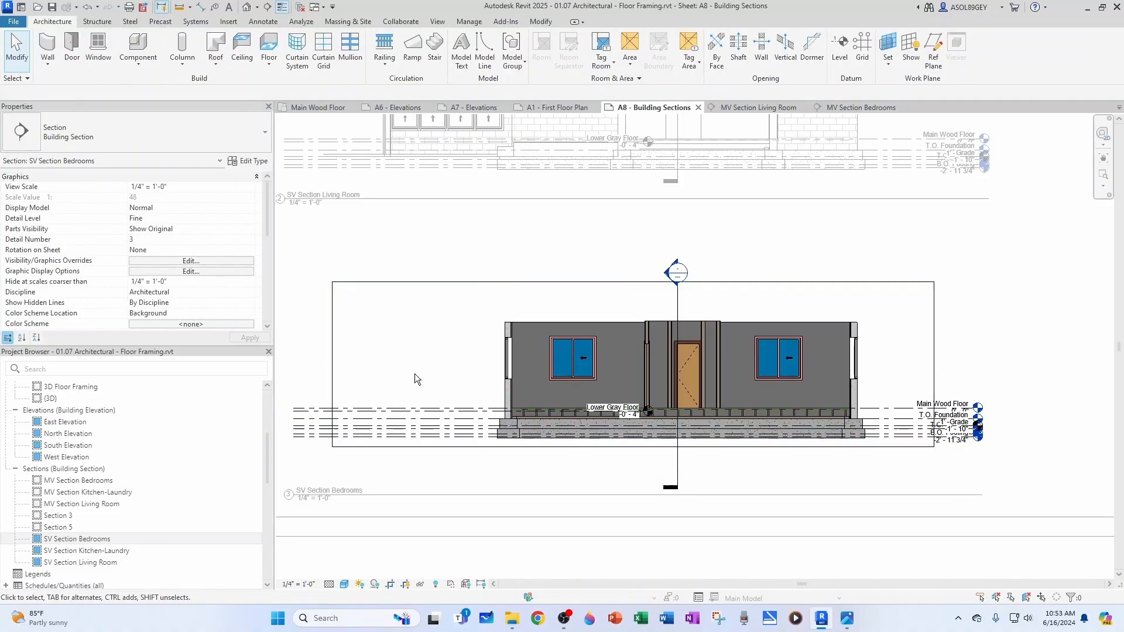
# Step: Hide the crop region of SV Section Bedrooms and deactivate its viewport
pyautogui.scroll(-3, 238, 276)
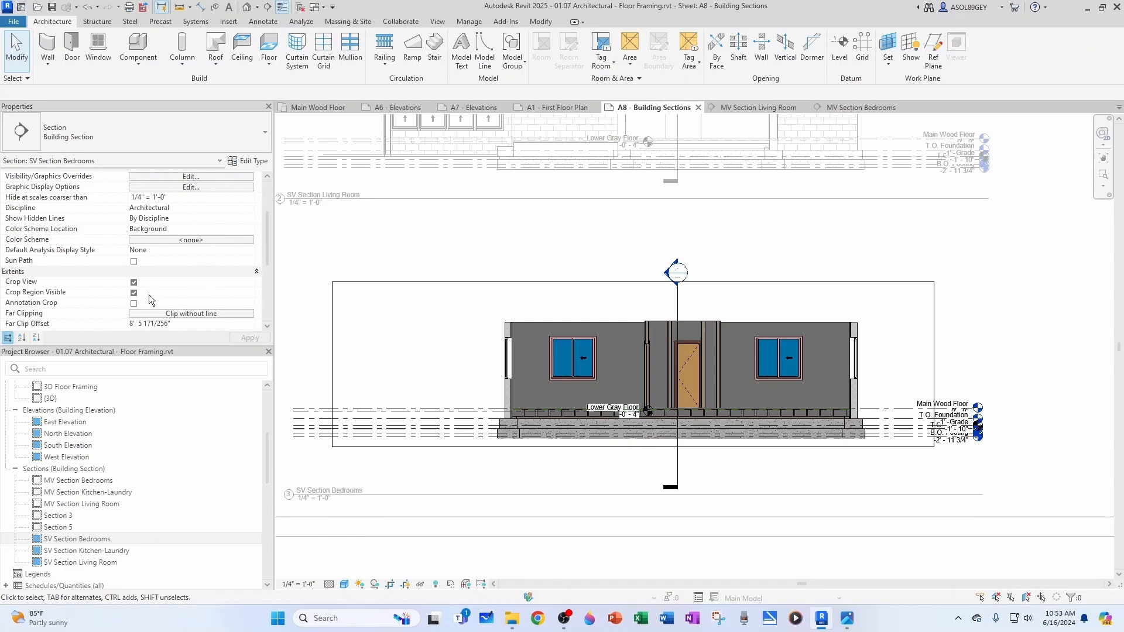
pyautogui.click(134, 292)
pyautogui.doubleClick(515, 479)
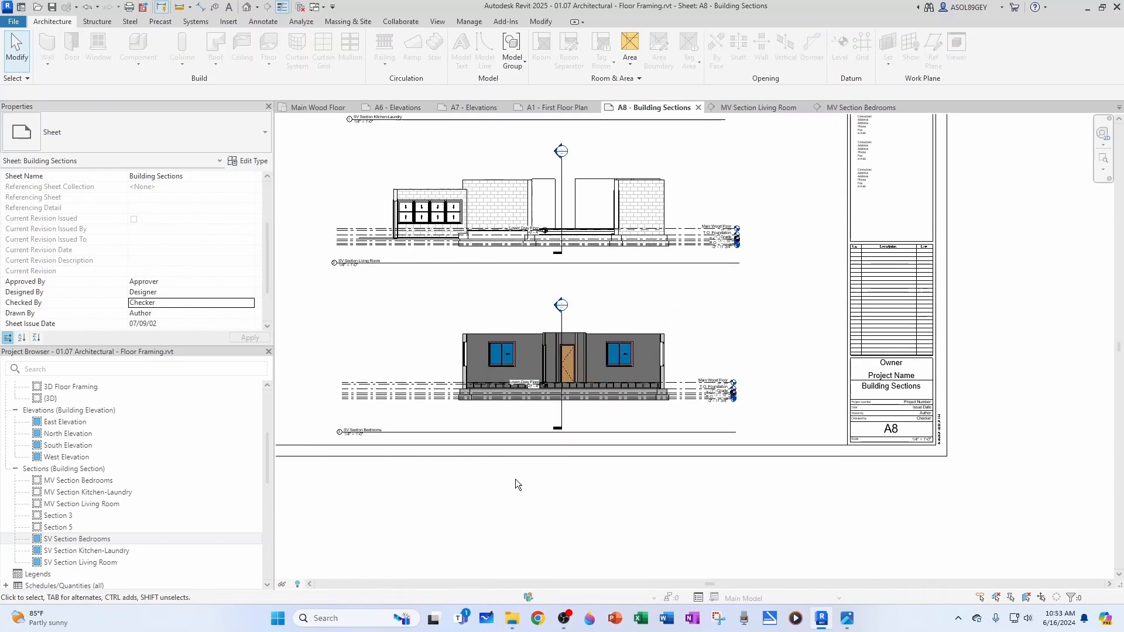
# Step: Set the Title on Sheet of the SV Section Bedrooms viewport to "Section Bedrooms"
pyautogui.scroll(5, 353, 443)
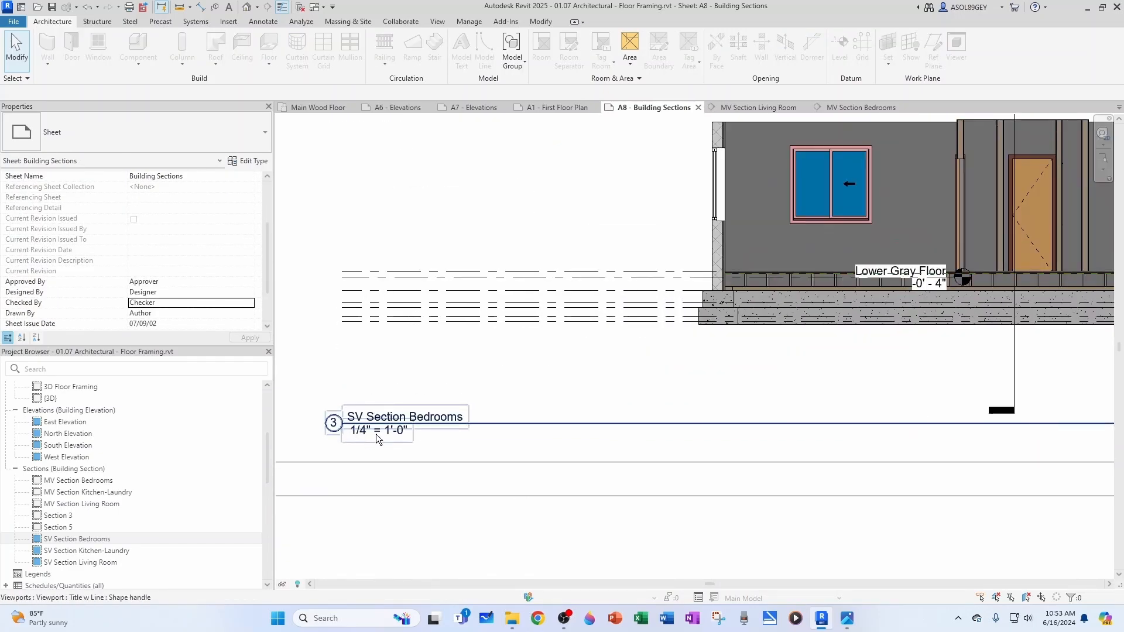
pyautogui.scroll(-3, 425, 444)
pyautogui.scroll(4, 375, 422)
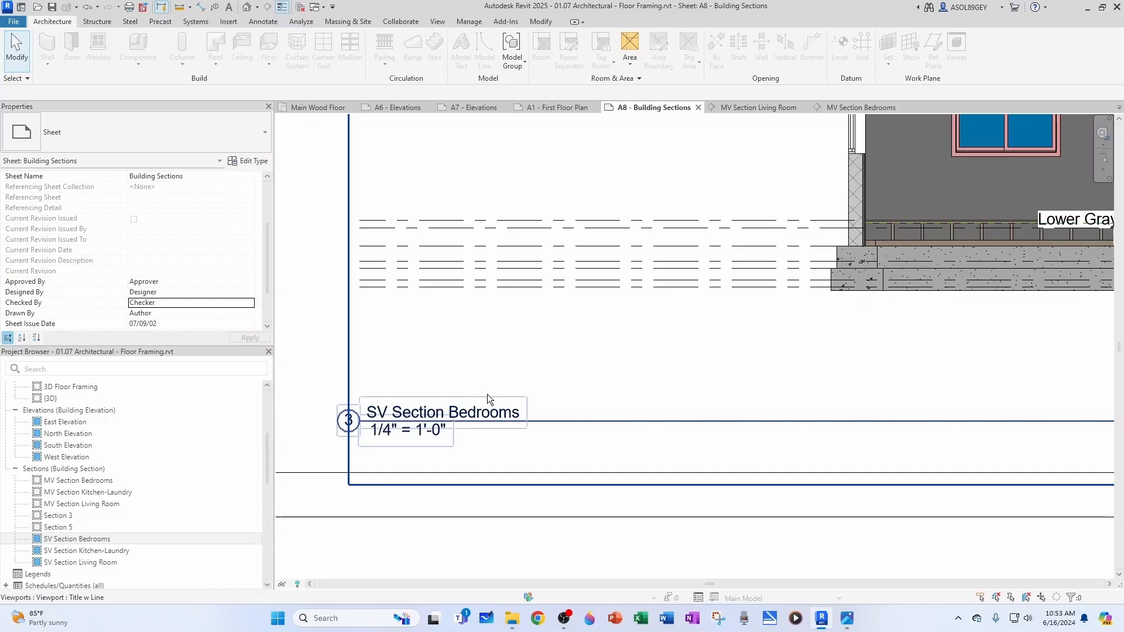
pyautogui.scroll(-2, 448, 480)
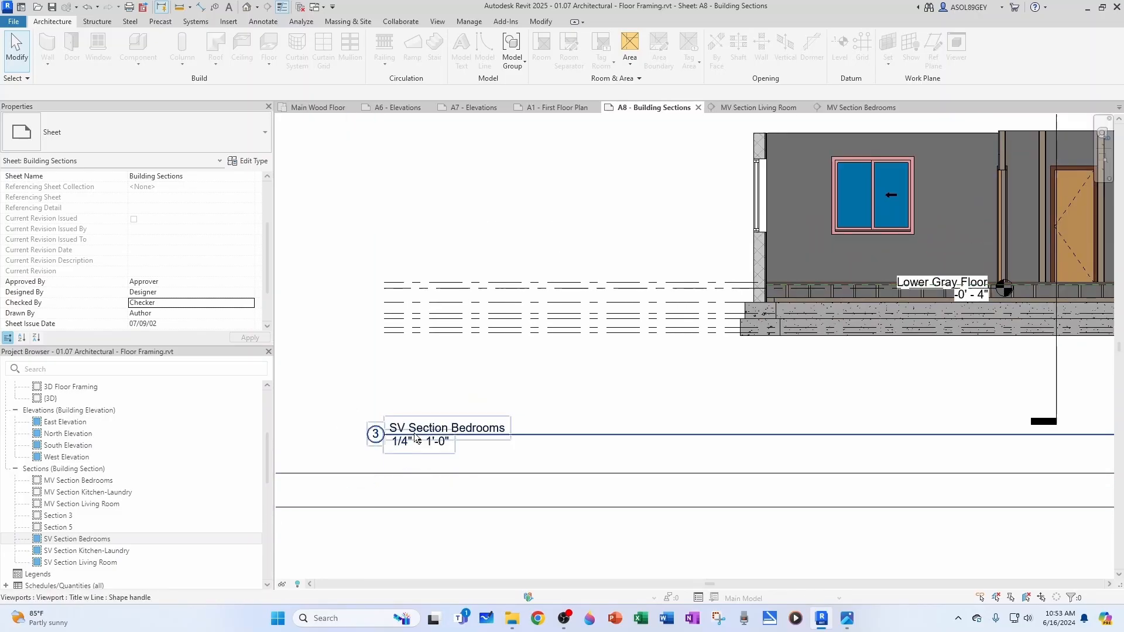
pyautogui.scroll(-4, 494, 525)
pyautogui.click(697, 379)
pyautogui.scroll(-3, 172, 285)
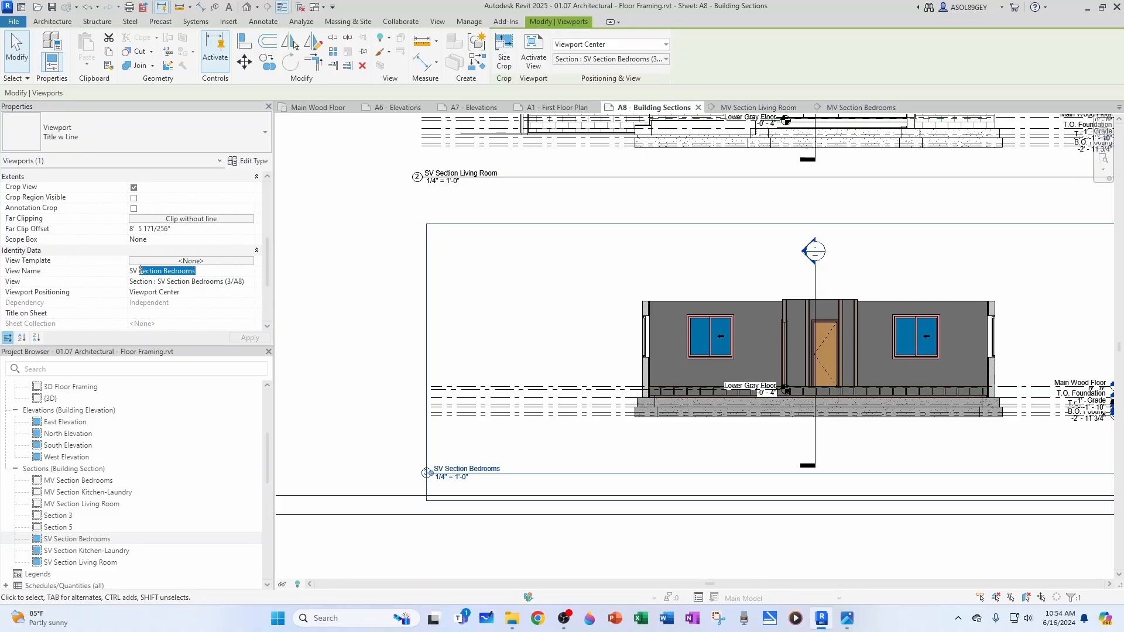
pyautogui.click(144, 314)
pyautogui.write('Section Bedrooms')
pyautogui.press('Return')
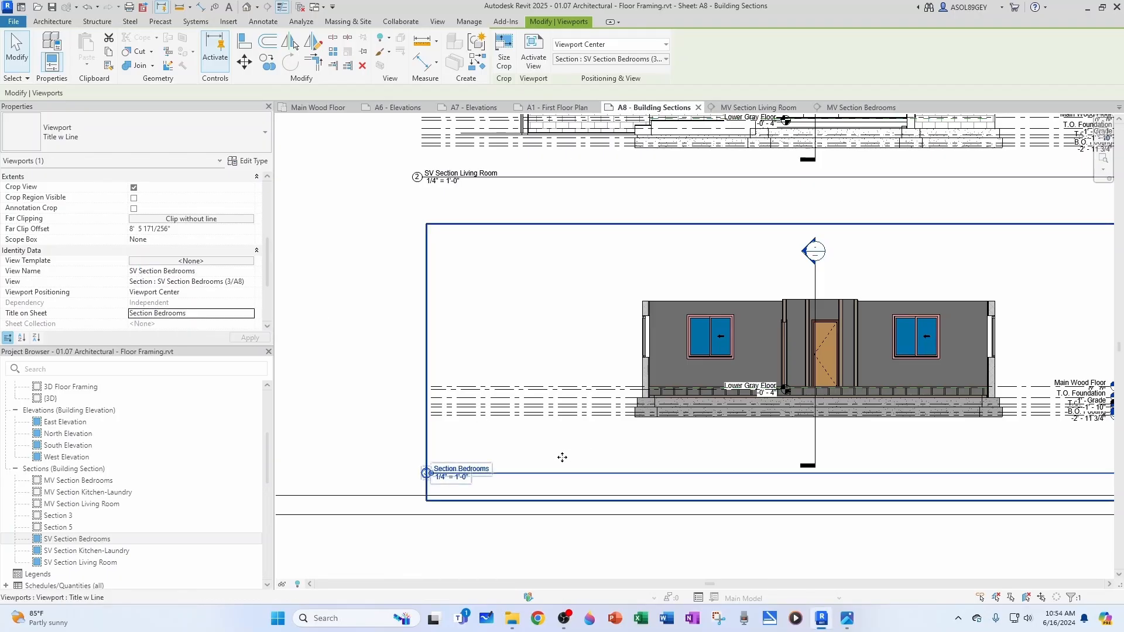
pyautogui.scroll(-3, 562, 457)
pyautogui.press('Escape')
# Step: Set the Title on Sheet of the SV Section Living Room viewport to "Section Living Room"
pyautogui.moveTo(525, 259); pyautogui.dragTo(507, 406, button='middle')
pyautogui.scroll(1, 507, 406)
pyautogui.click(507, 406)
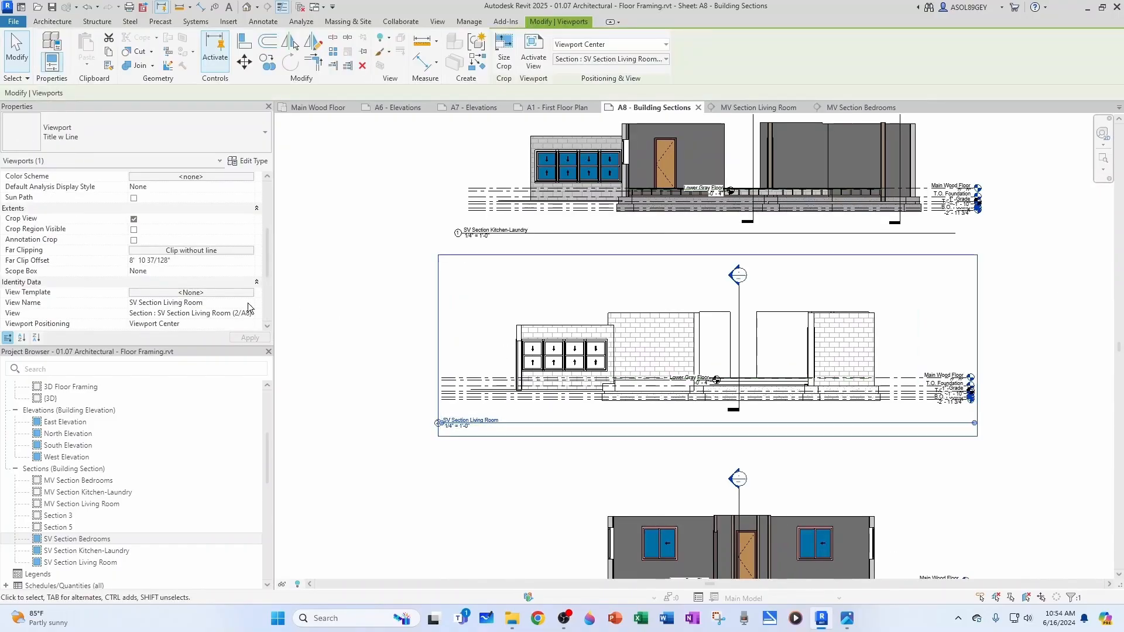
pyautogui.moveTo(205, 304); pyautogui.dragTo(173, 305)
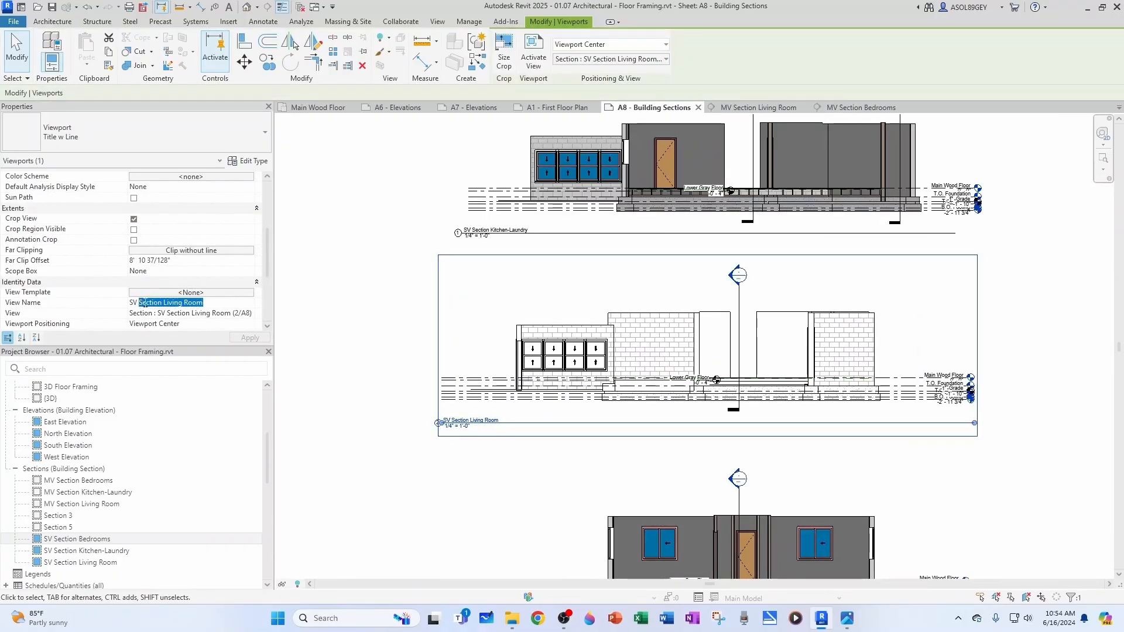
pyautogui.scroll(-1, 155, 298)
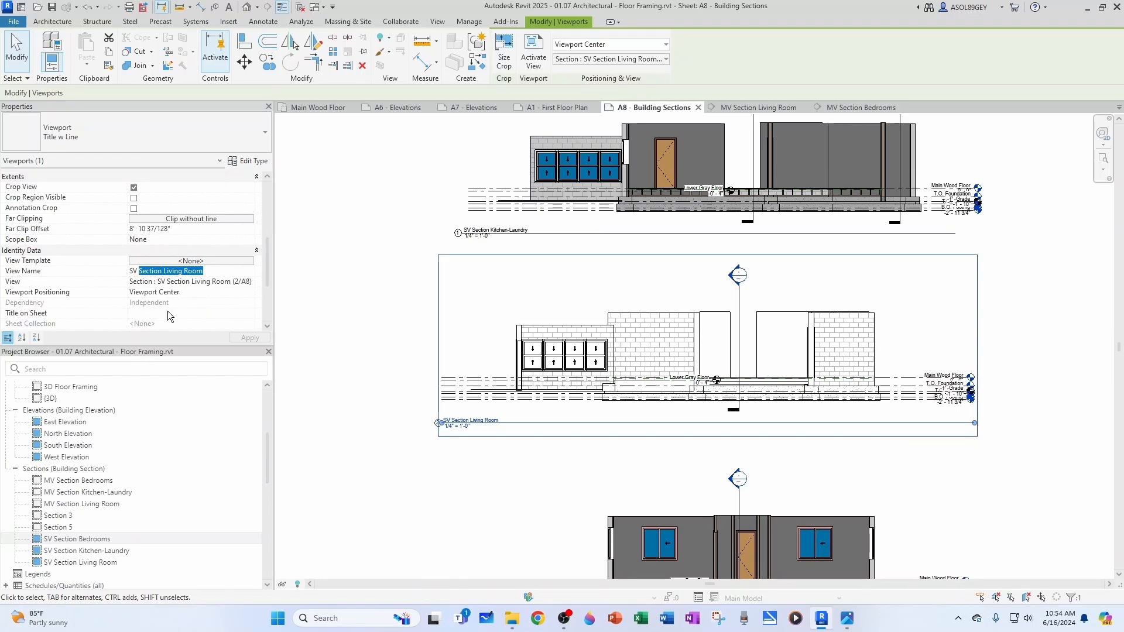
pyautogui.click(164, 316)
pyautogui.write('Section Living Room')
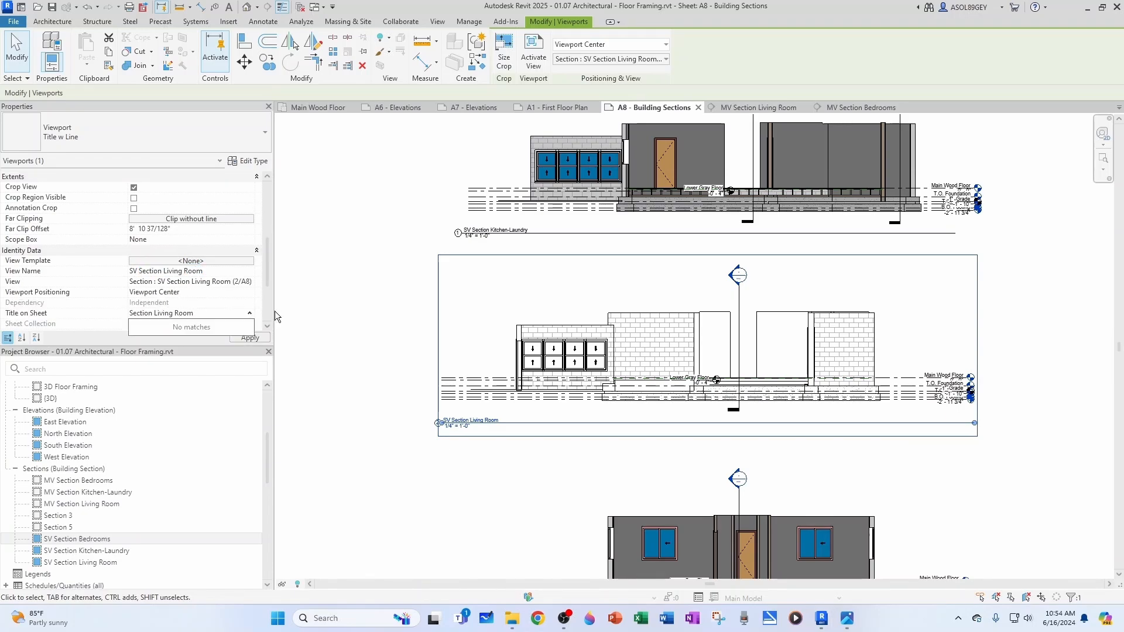
pyautogui.press('Escape')
# Step: Set the Title on Sheet of the SV Section Kitchen-Laundry viewport to "Section Kitchen-Laundry"
pyautogui.scroll(2, 477, 257)
pyautogui.moveTo(500, 307); pyautogui.dragTo(507, 381, button='middle')
pyautogui.click(526, 354)
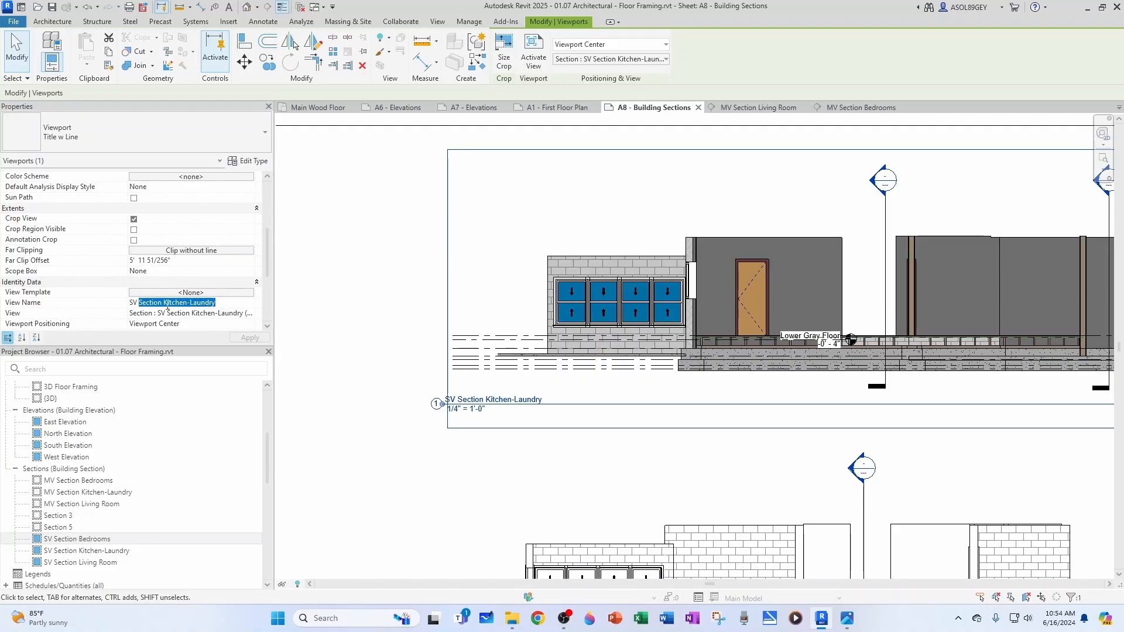
pyautogui.scroll(-3, 107, 307)
pyautogui.click(141, 293)
pyautogui.write('Section Kitchen-Laundry')
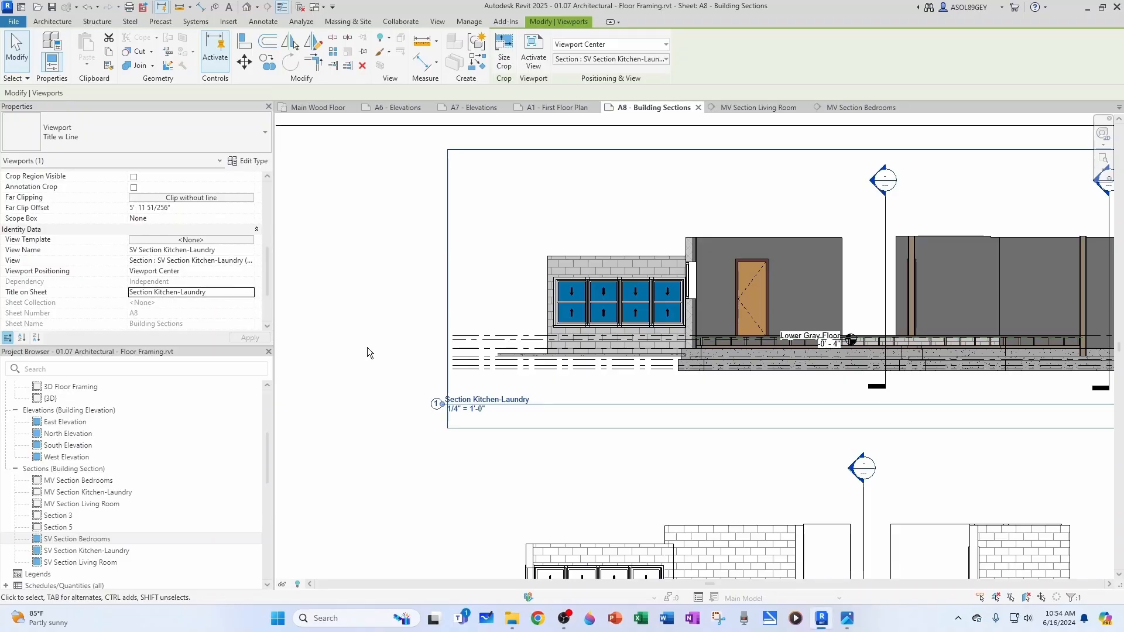
pyautogui.click(367, 347)
pyautogui.scroll(-4, 391, 356)
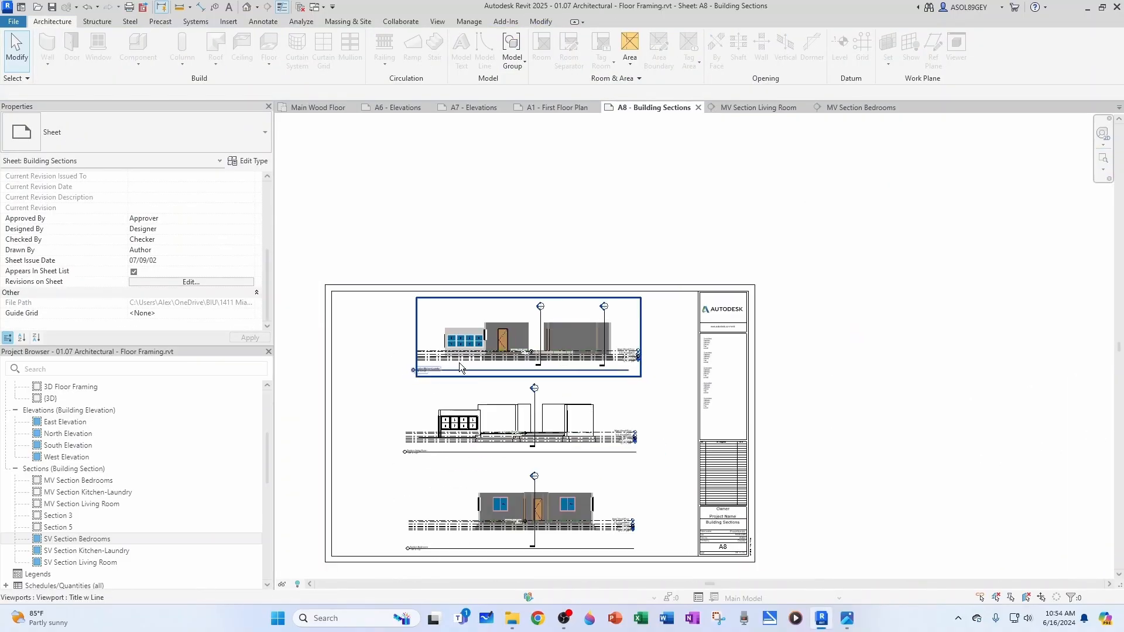
pyautogui.scroll(5, 480, 504)
pyautogui.scroll(-4, 567, 475)
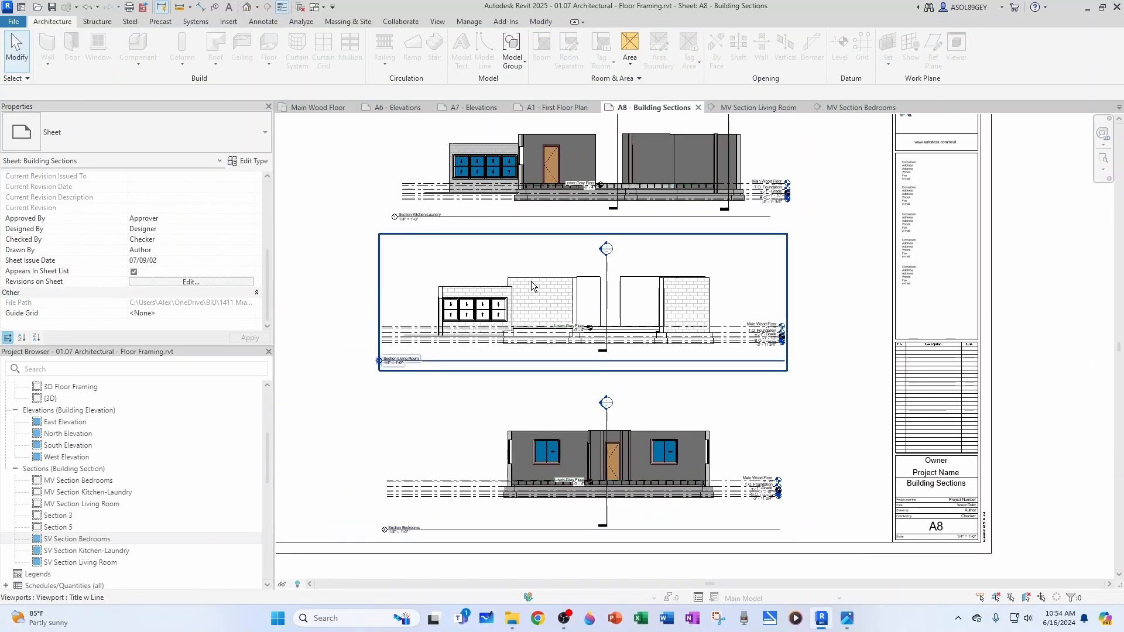
pyautogui.scroll(4, 516, 259)
pyautogui.doubleClick(516, 254)
pyautogui.scroll(-5, 517, 380)
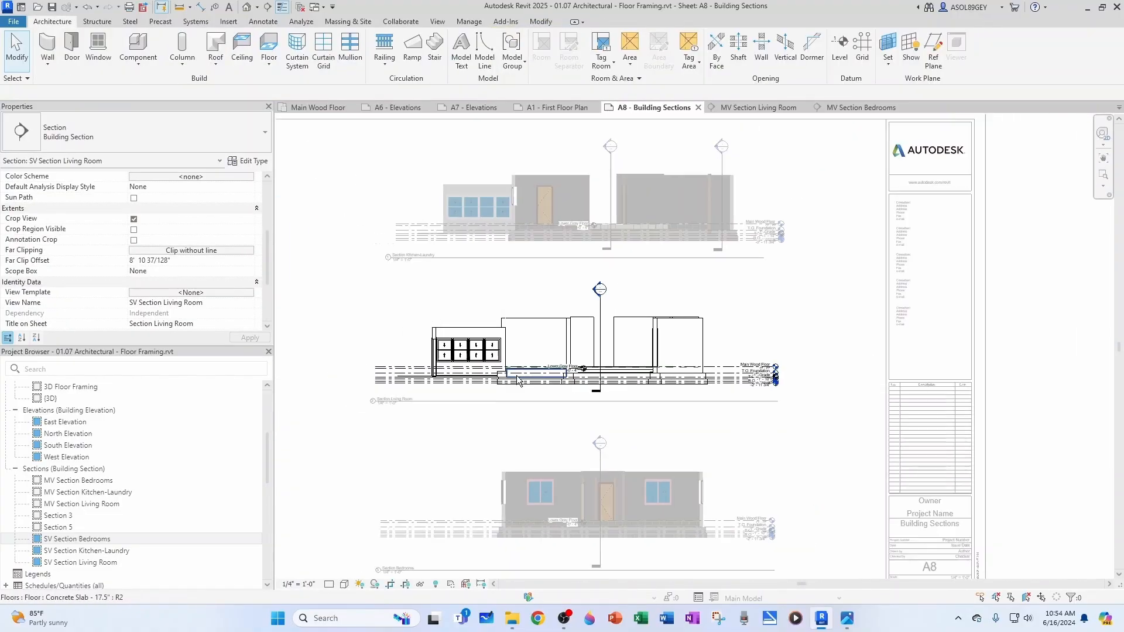
pyautogui.doubleClick(289, 293)
pyautogui.click(289, 293)
# Step: Set the visual style of the SV Section Kitchen-Laundry viewport to Hidden Line and deactivate the view
pyautogui.scroll(3, 550, 227)
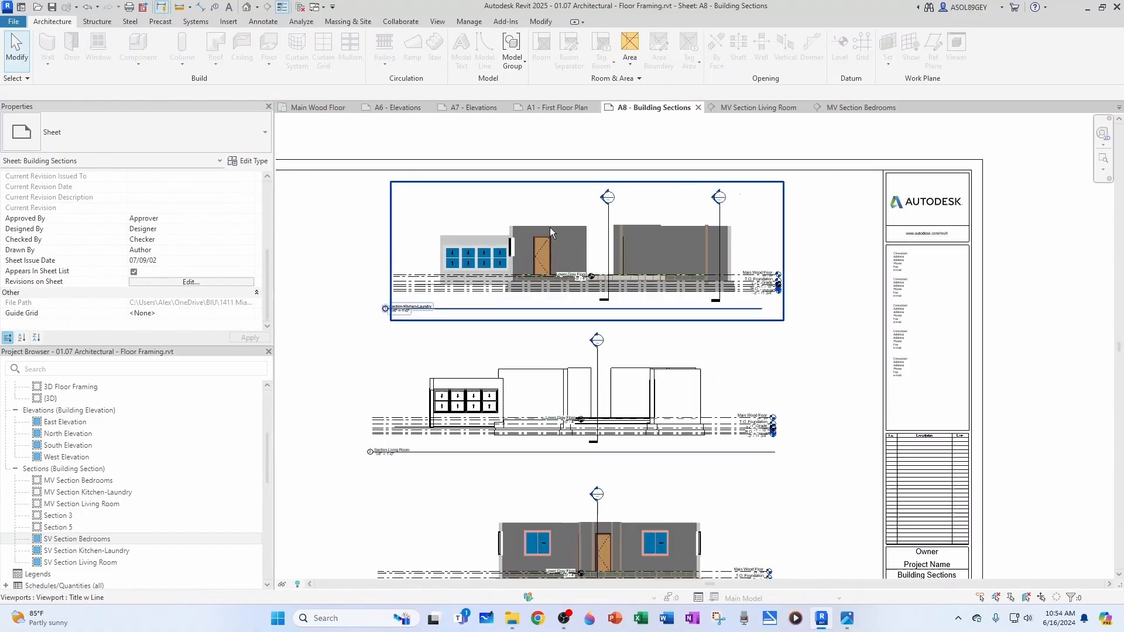
pyautogui.doubleClick(602, 226)
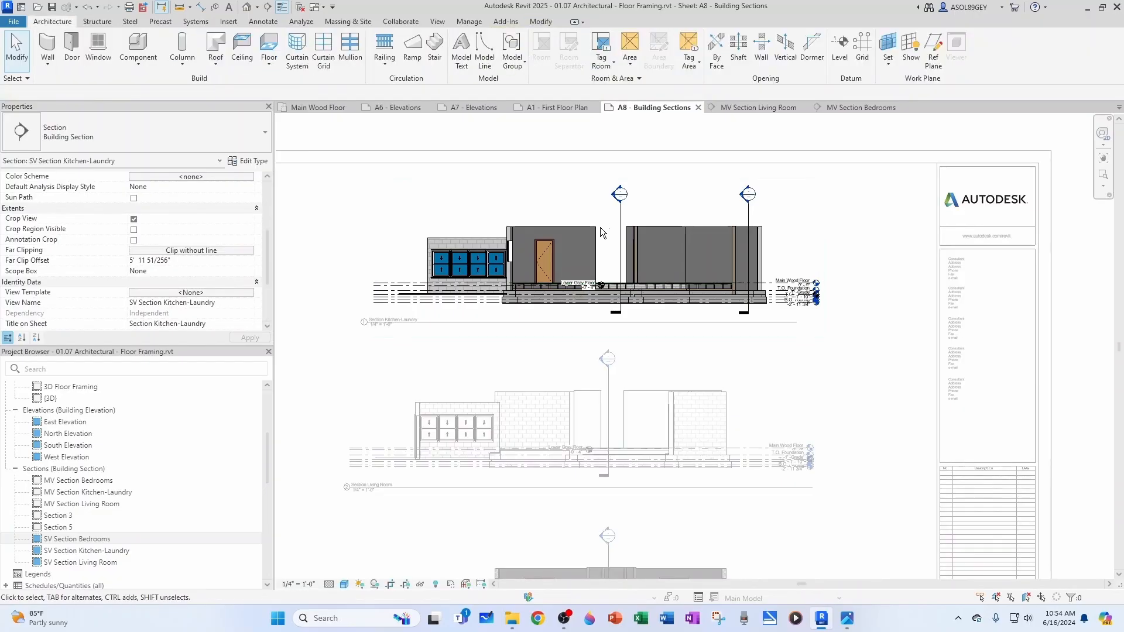
pyautogui.click(346, 585)
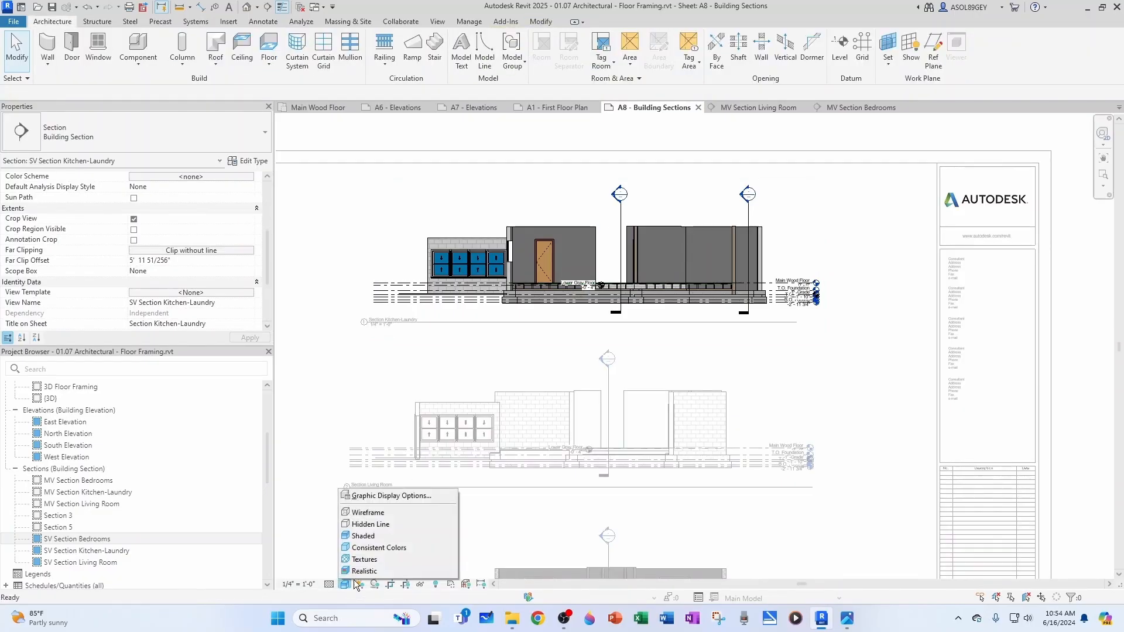
pyautogui.click(374, 526)
pyautogui.scroll(-3, 408, 422)
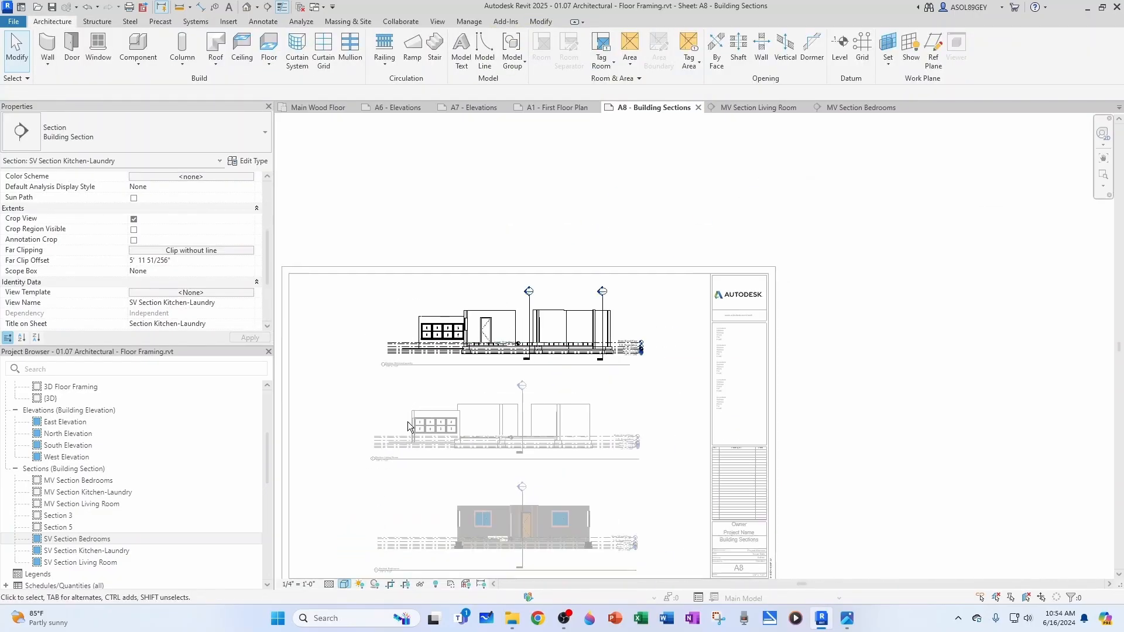
pyautogui.doubleClick(415, 498)
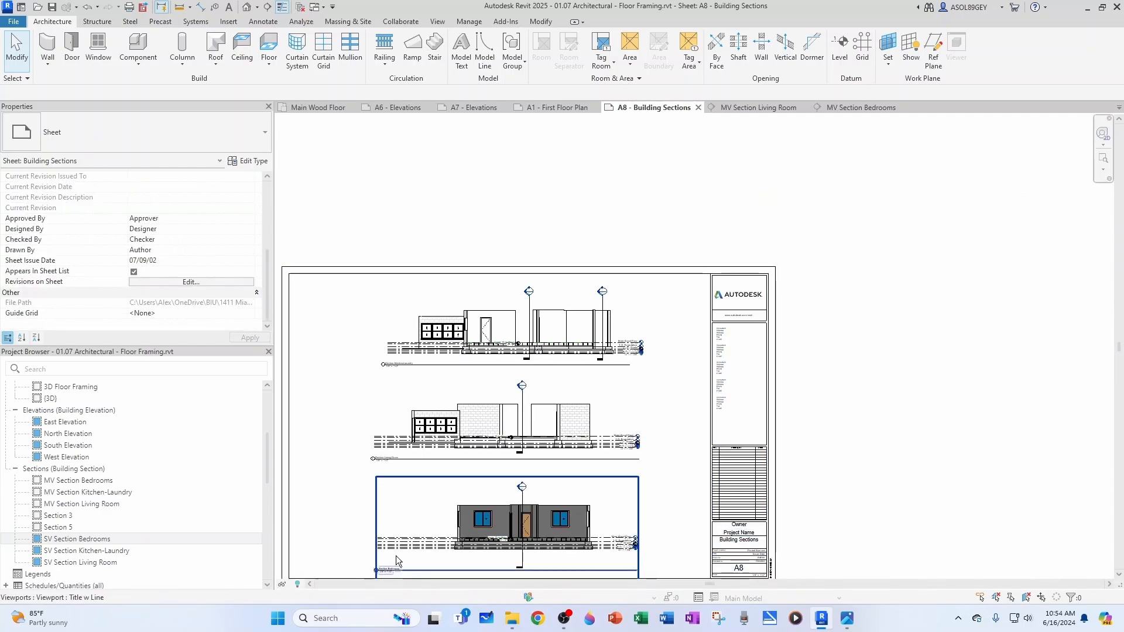
# Step: Set the visual style of the SV Section Bedrooms viewport to Hidden Line and deactivate the view
pyautogui.click(420, 514)
pyautogui.doubleClick(420, 515)
pyautogui.click(346, 585)
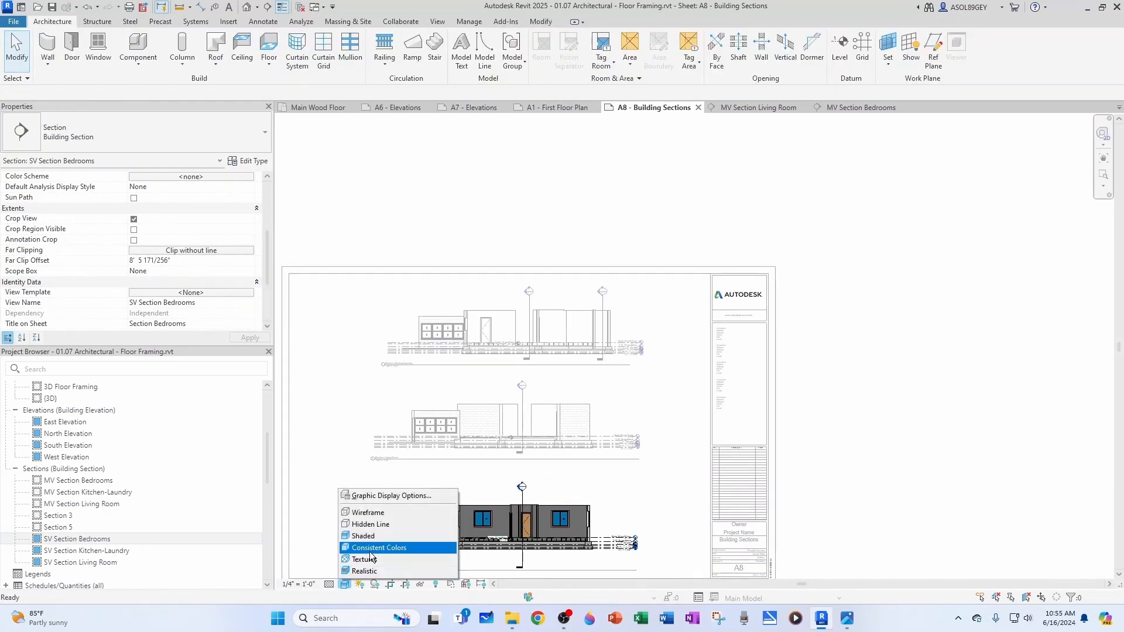
pyautogui.click(371, 524)
pyautogui.doubleClick(835, 448)
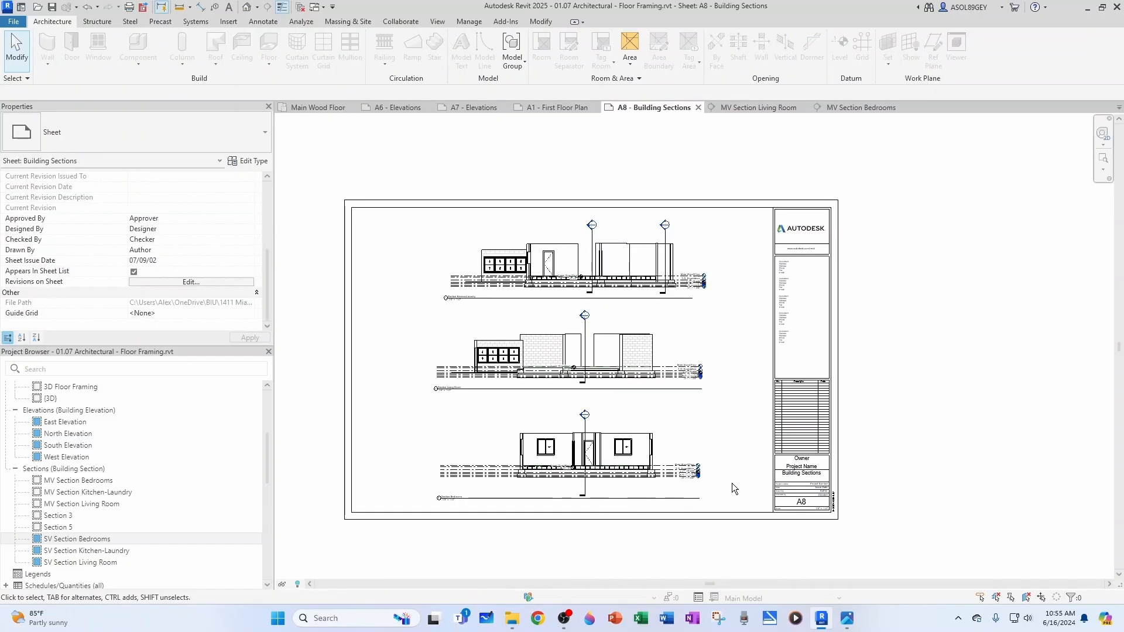
# Step: Open the A9 - Building Sections sheet
pyautogui.scroll(-4, 115, 507)
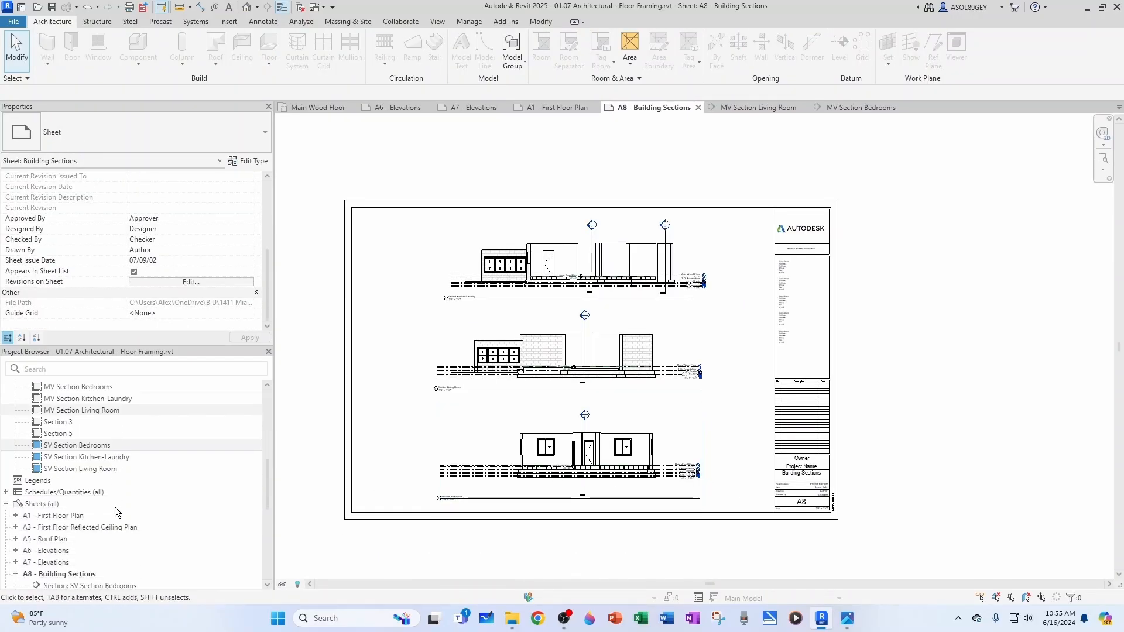
pyautogui.scroll(-1, 114, 507)
pyautogui.doubleClick(64, 539)
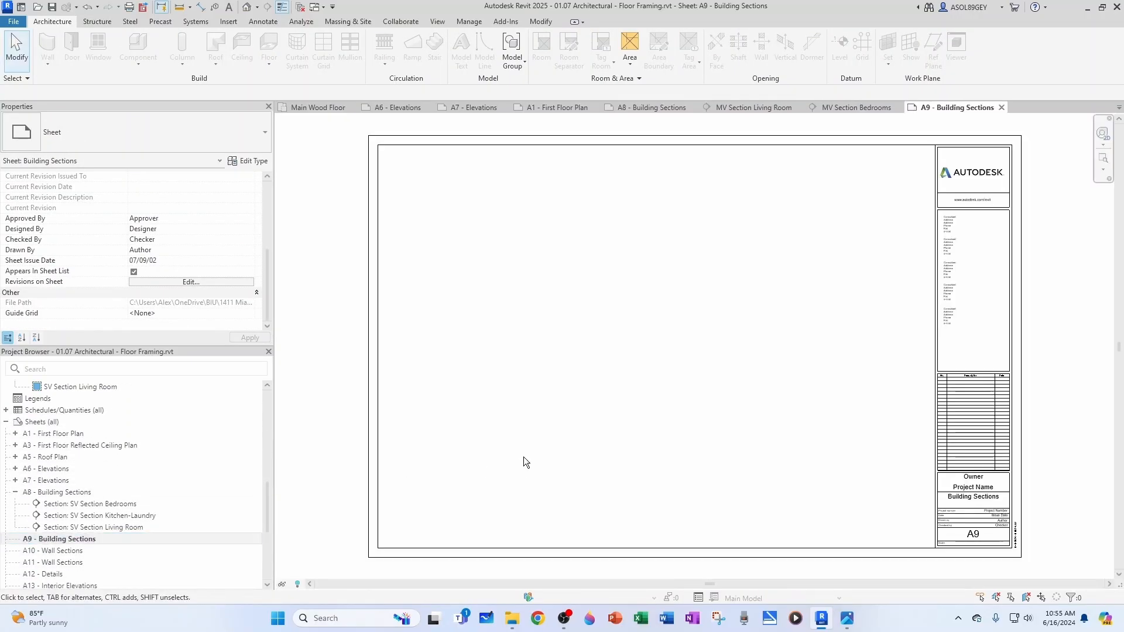
# Step: Rename the Section 5 view as MV Section Main Looking North
pyautogui.scroll(-1, 523, 457)
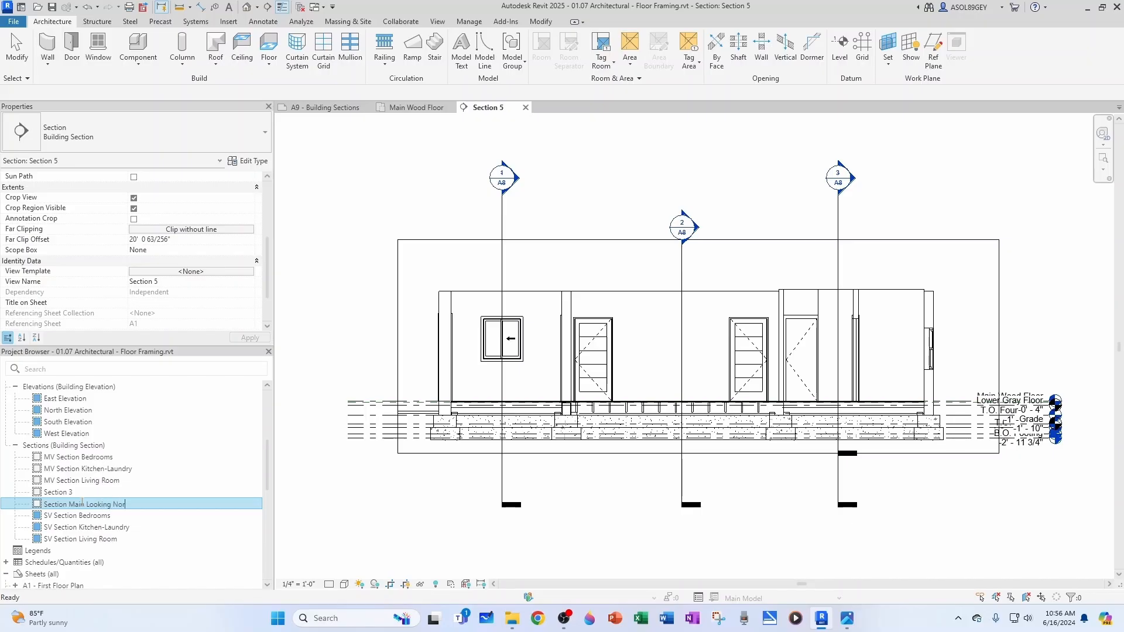
pyautogui.write('th')
pyautogui.press('Return')
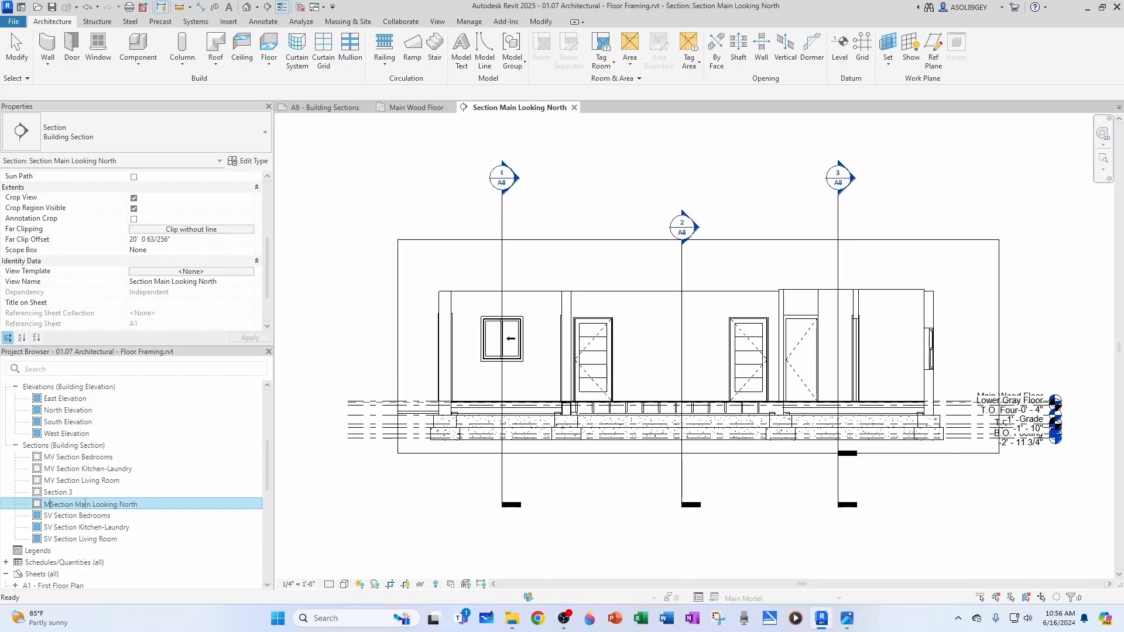
pyautogui.press('Return')
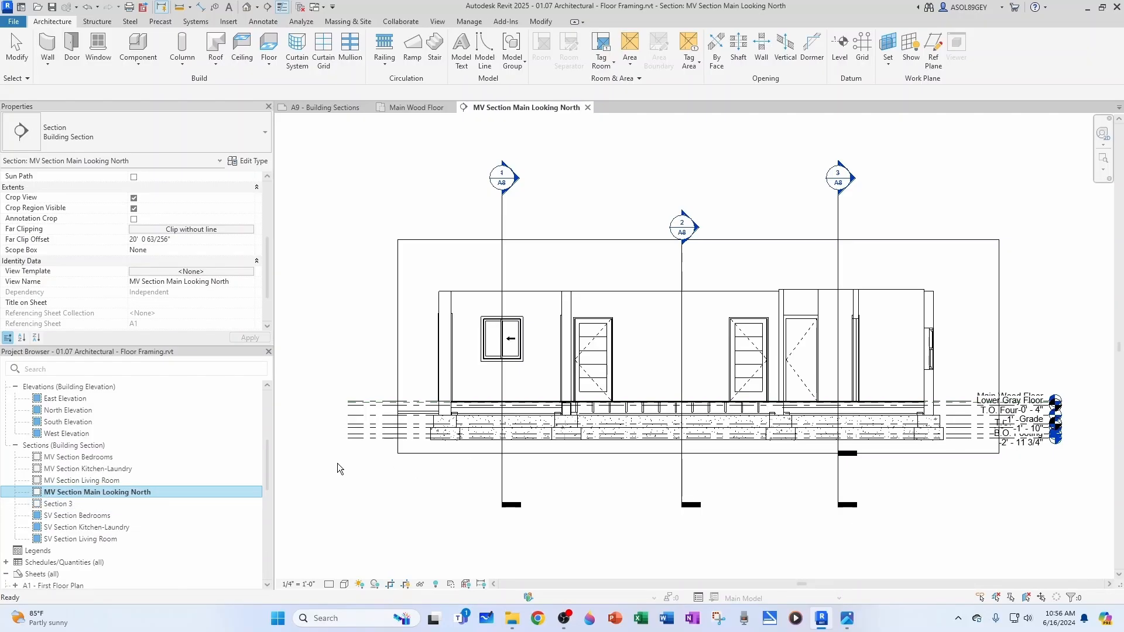
# Step: Duplicate the MV Section Main Looking North view and rename the copy as SV Section Main Looking North
pyautogui.rightClick(93, 495)
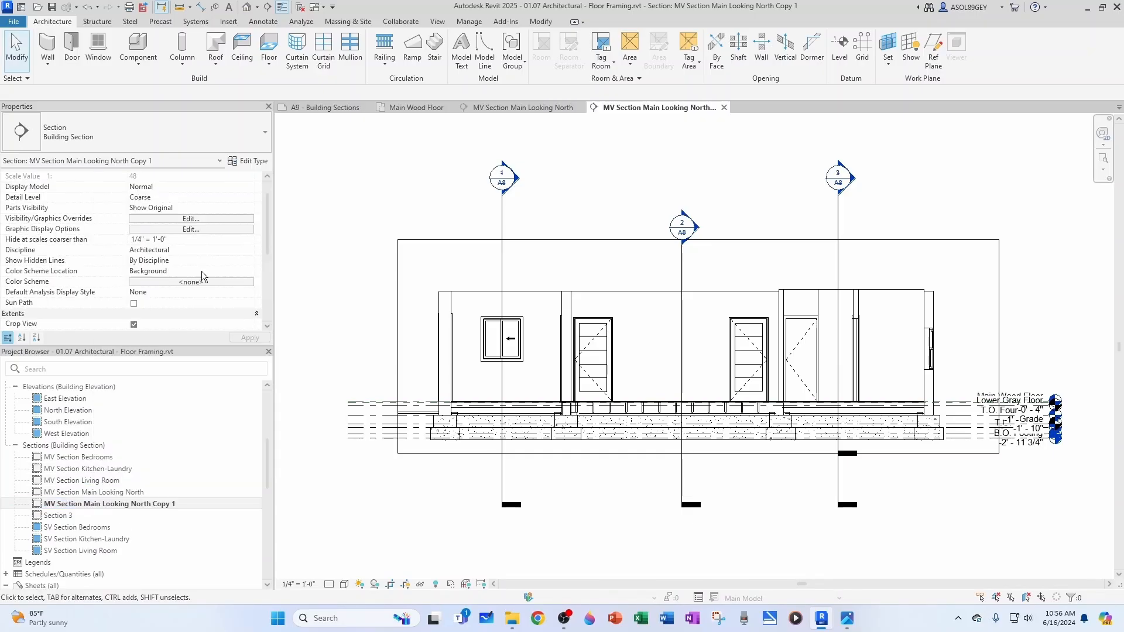
pyautogui.scroll(1, 212, 246)
pyautogui.scroll(-1, 214, 217)
pyautogui.scroll(1, 194, 252)
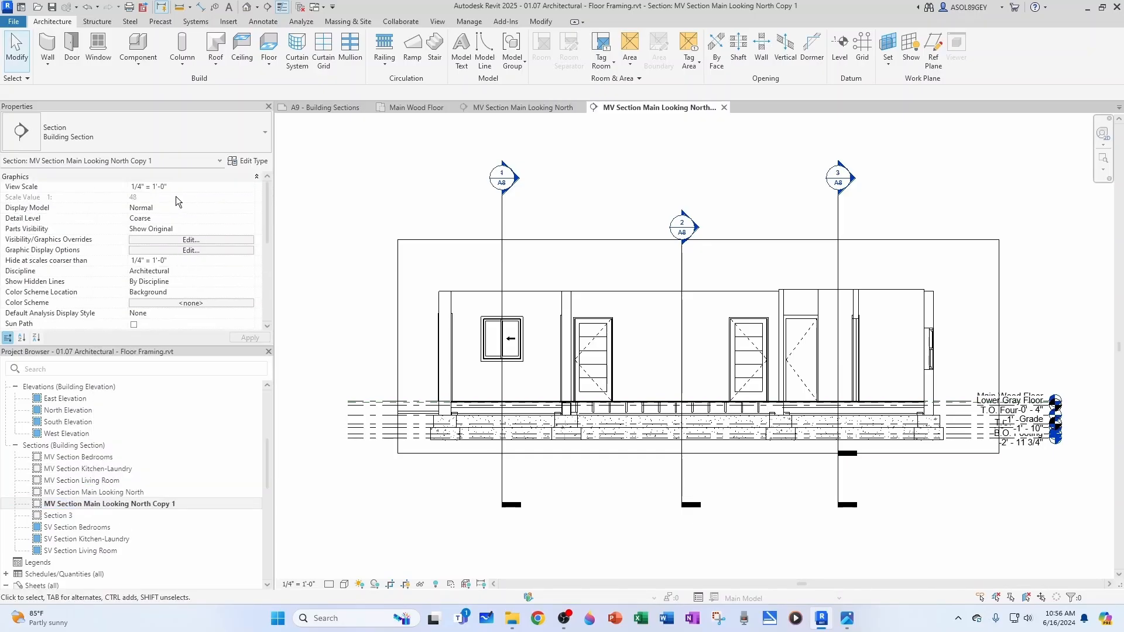
pyautogui.click(145, 501)
pyautogui.click(53, 504)
pyautogui.click(51, 505)
pyautogui.press('BackSpace')
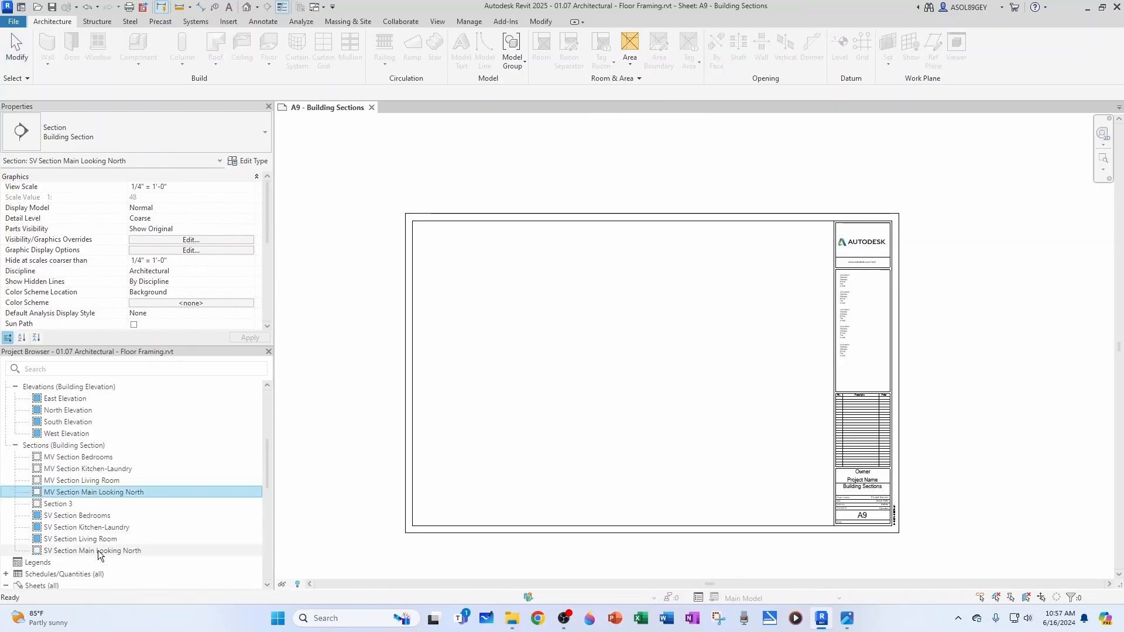
# Step: Place the SV Section Main Looking North view on the A9 - Building Sections sheet
pyautogui.click(97, 551)
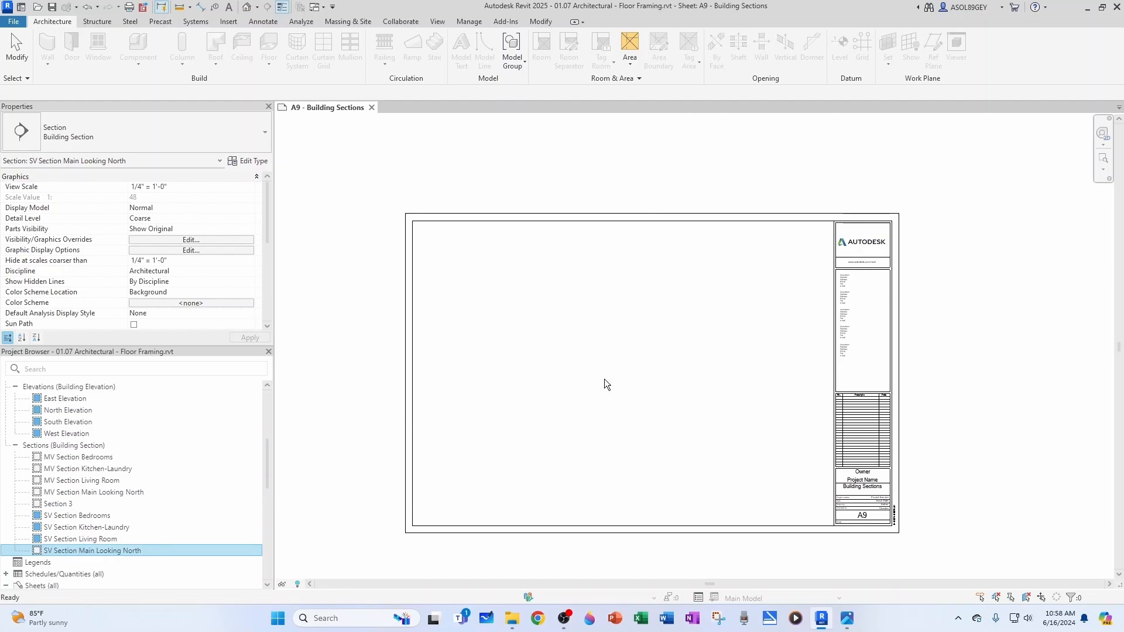
pyautogui.click(632, 333)
pyautogui.scroll(5, 510, 335)
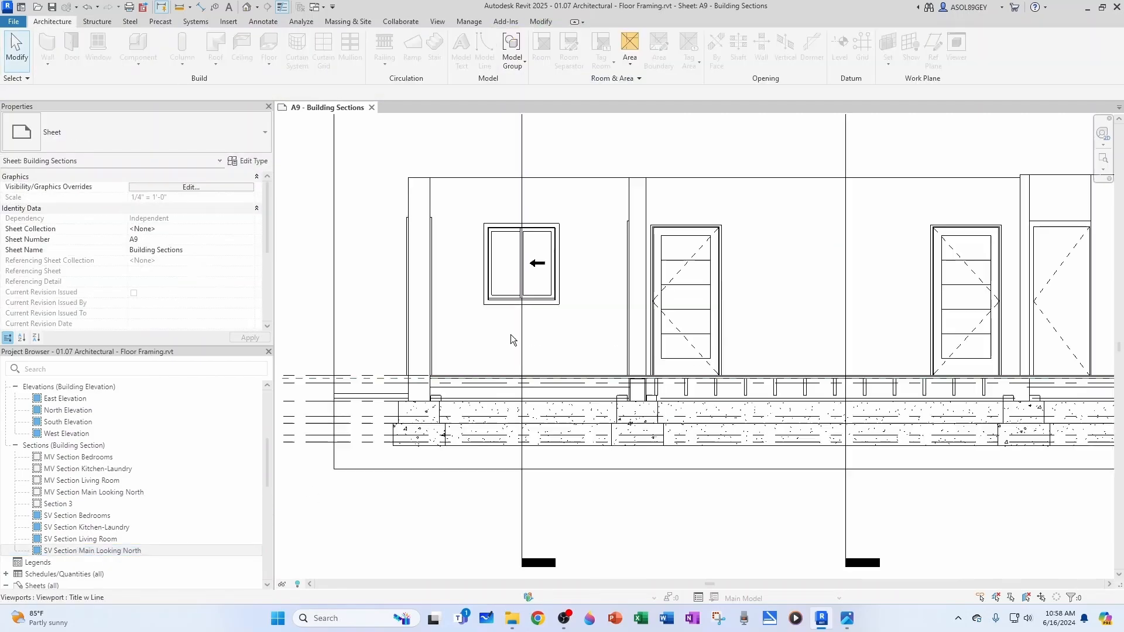
pyautogui.scroll(-3, 510, 335)
pyautogui.scroll(-3, 649, 338)
# Step: Activate the SV Section Main Looking North viewport and hide its crop region
pyautogui.scroll(4, 644, 358)
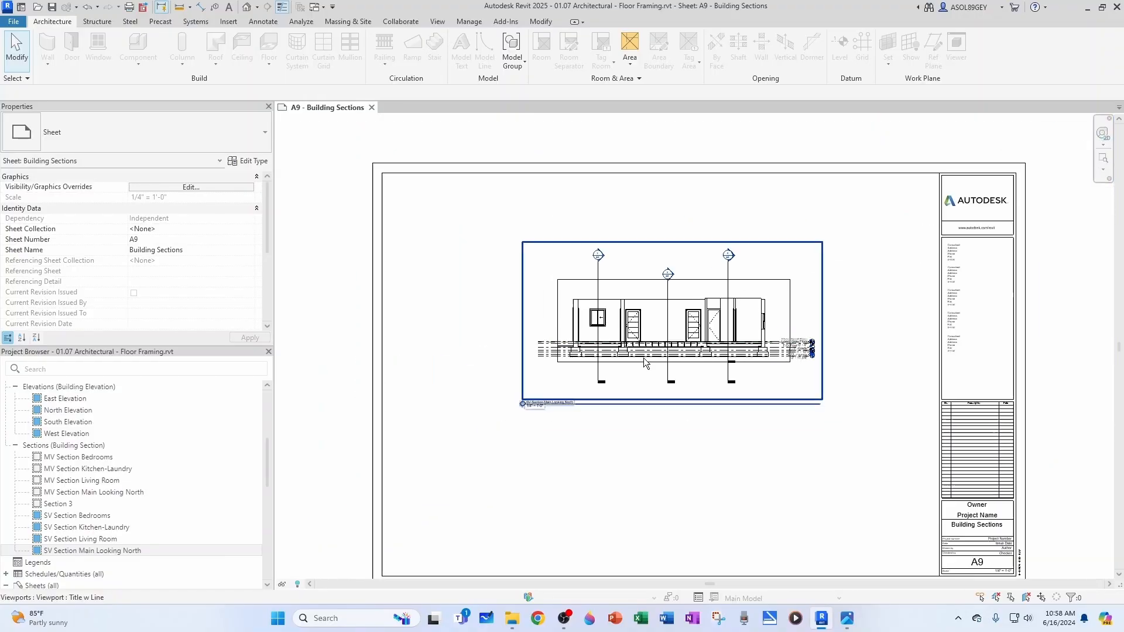
pyautogui.doubleClick(609, 332)
pyautogui.scroll(-3, 192, 254)
pyautogui.click(134, 292)
# Step: Examine the detail numbers and sheet references in the section heads of the SV Section Main Looking North view
pyautogui.scroll(5, 589, 217)
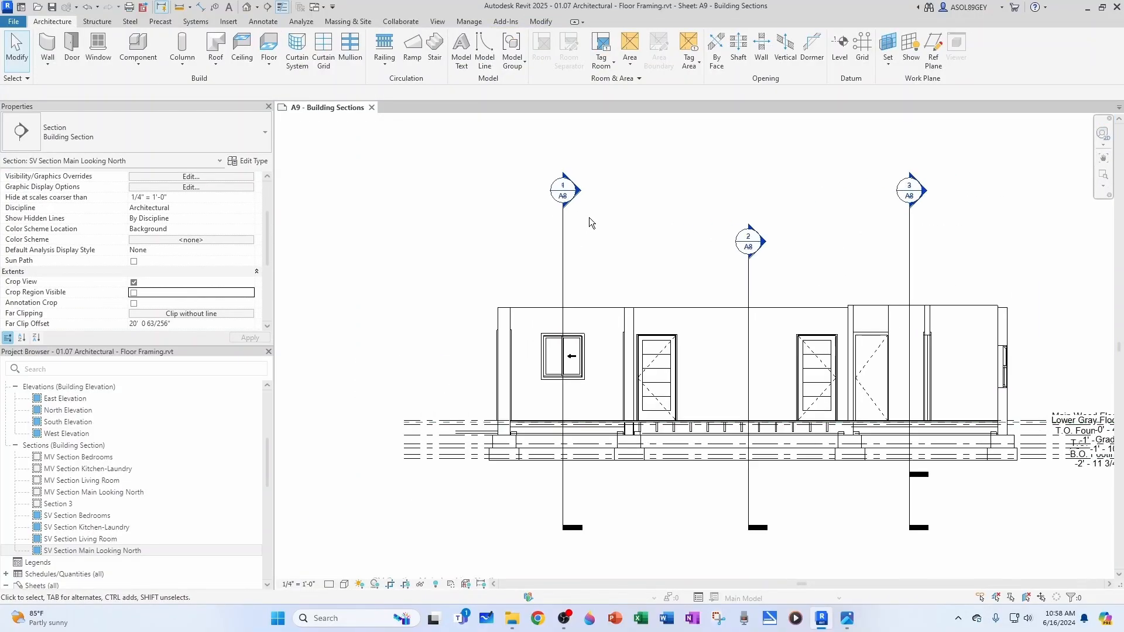
pyautogui.scroll(-2, 534, 266)
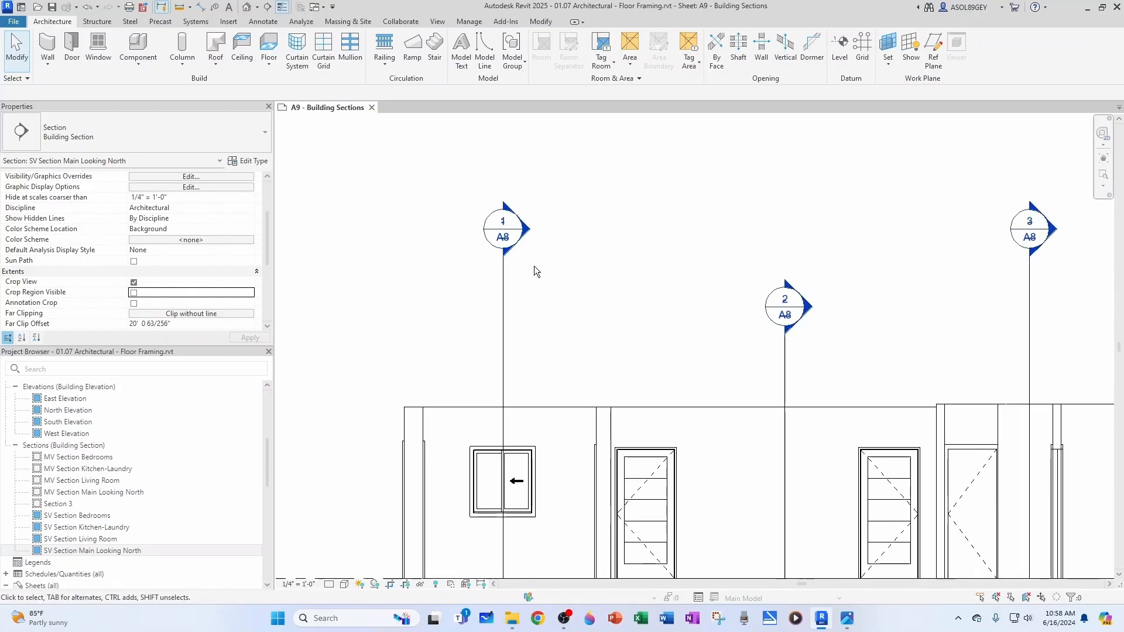
pyautogui.scroll(2, 572, 269)
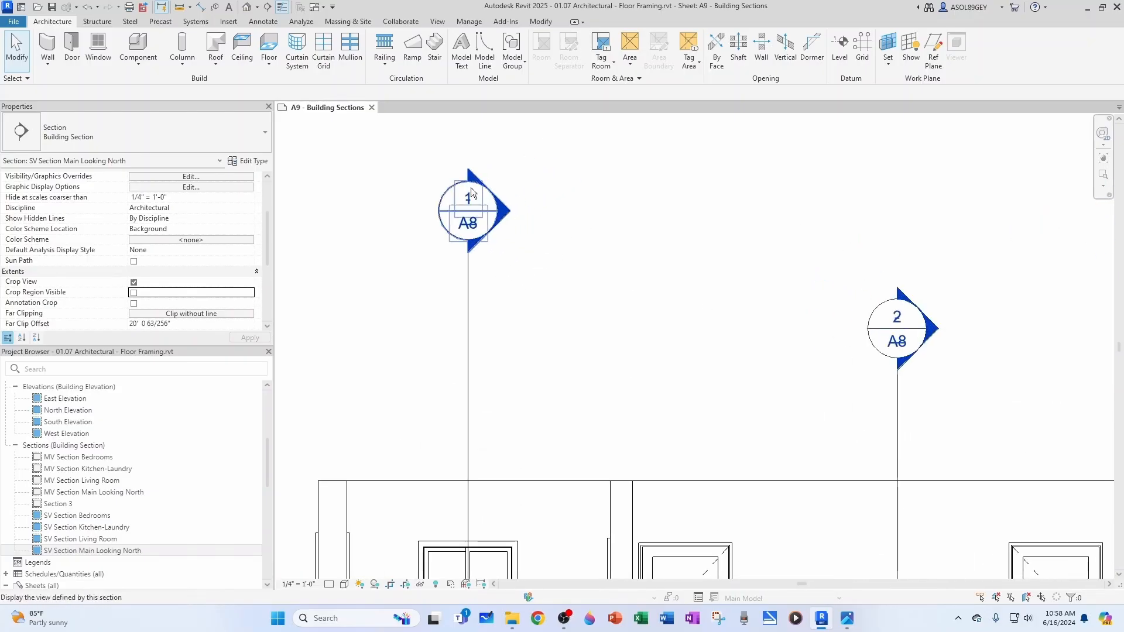
pyautogui.scroll(-3, 509, 231)
pyautogui.scroll(3, 726, 279)
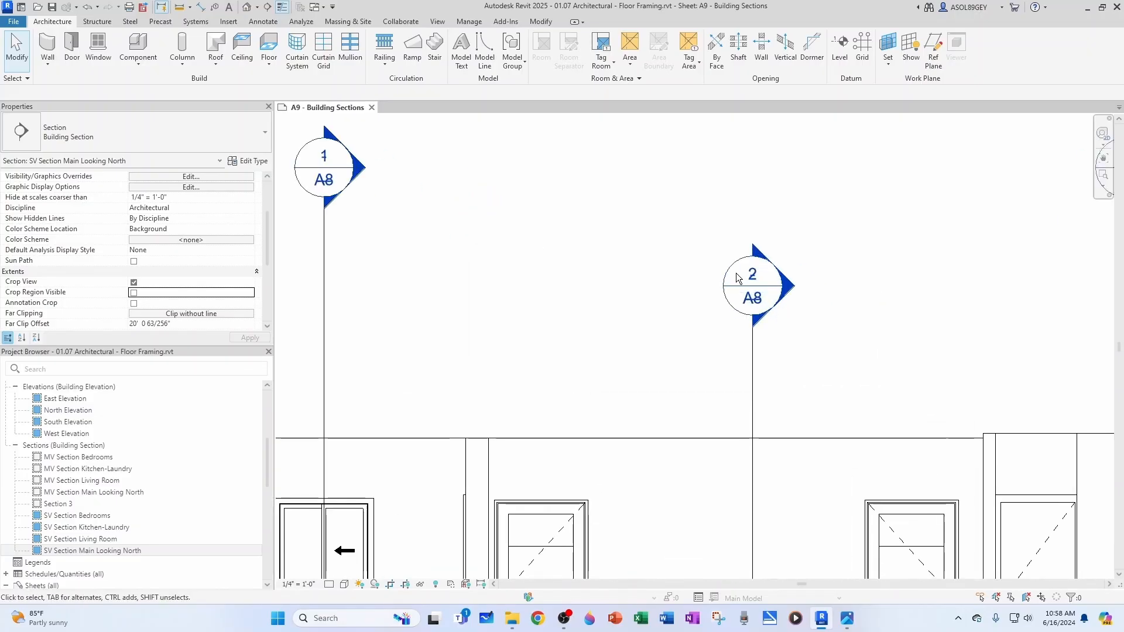
pyautogui.scroll(-3, 769, 303)
pyautogui.scroll(2, 944, 233)
pyautogui.scroll(-4, 851, 294)
# Step: Open the A8 - Building Sections sheet and examine the numbers in its viewport titles
pyautogui.scroll(-1, 167, 506)
pyautogui.scroll(-2, 167, 507)
pyautogui.doubleClick(60, 539)
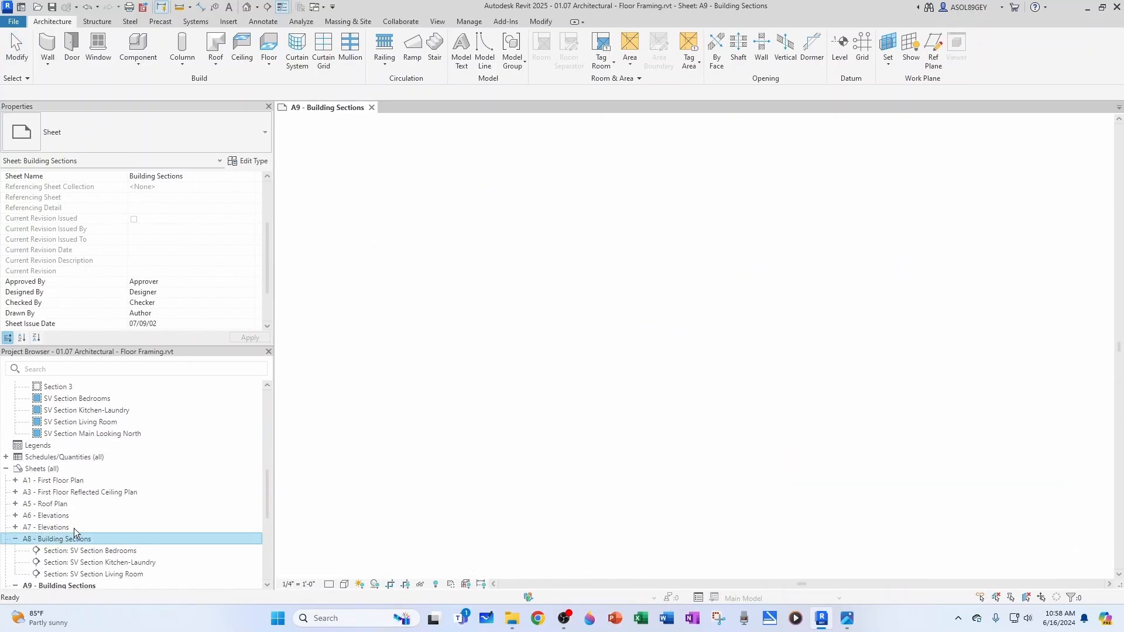
pyautogui.scroll(4, 479, 288)
pyautogui.scroll(-2, 544, 251)
pyautogui.scroll(2, 533, 436)
pyautogui.scroll(-3, 488, 424)
pyautogui.scroll(2, 478, 501)
pyautogui.scroll(2, 827, 422)
pyautogui.scroll(-2, 828, 423)
pyautogui.scroll(-3, 641, 429)
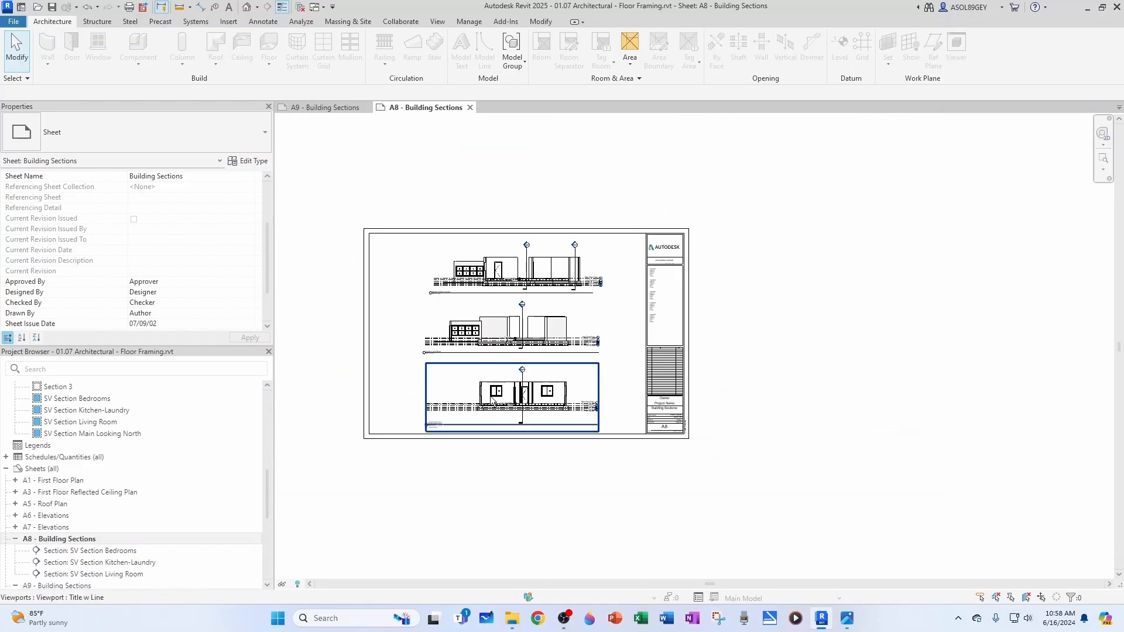
# Step: Open the A15 - Schedules sheet and list the schedules placed on it
pyautogui.click(14, 540)
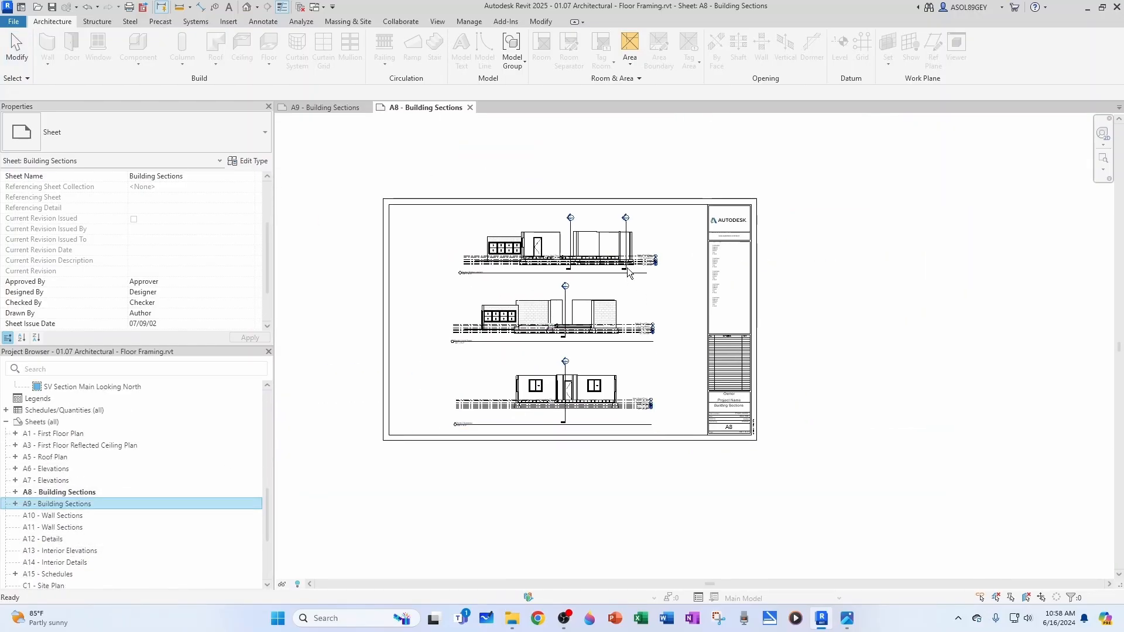
pyautogui.scroll(-1, 94, 543)
pyautogui.scroll(-1, 92, 535)
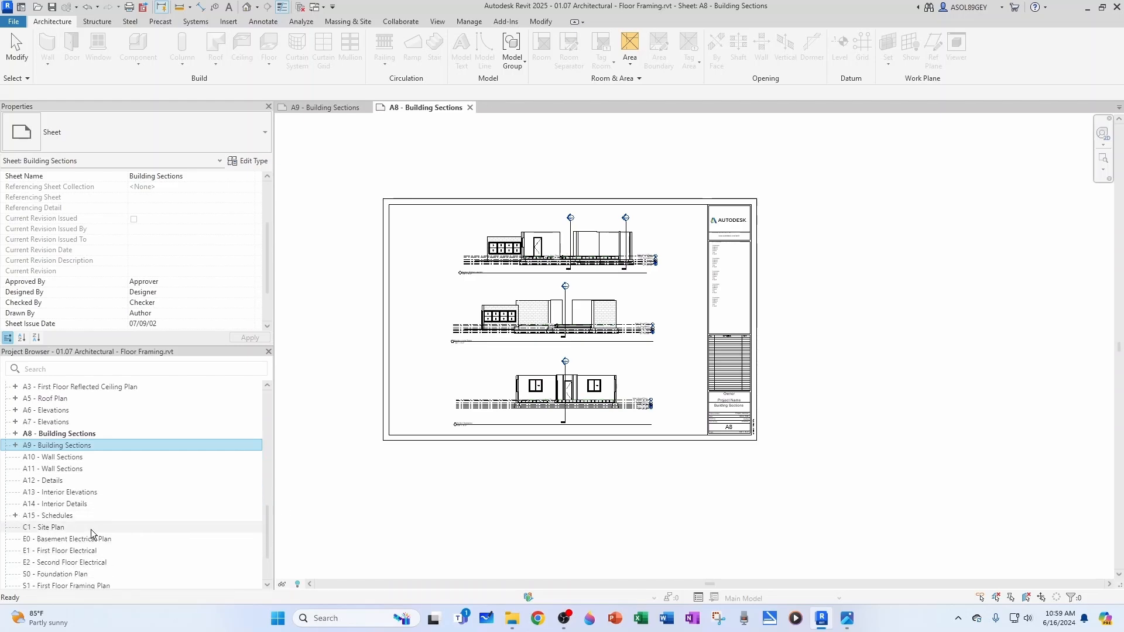
pyautogui.doubleClick(61, 516)
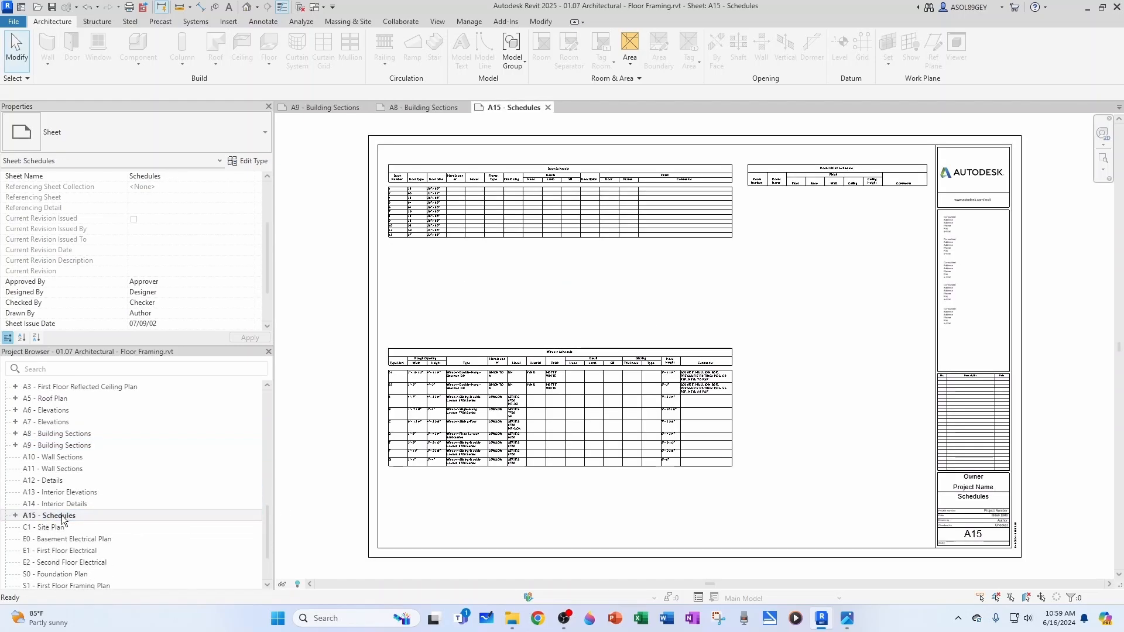
pyautogui.click(15, 516)
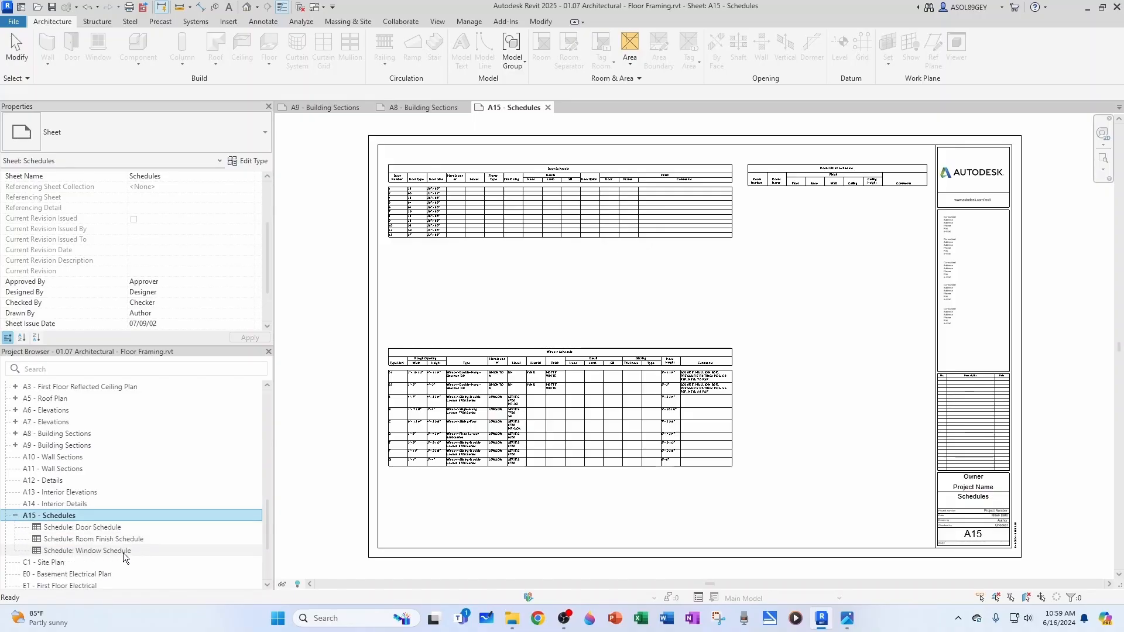
# Step: Widen the Manufacturer column of the Window Schedule on sheet A15 so its heading fits on one line
pyautogui.scroll(5, 570, 375)
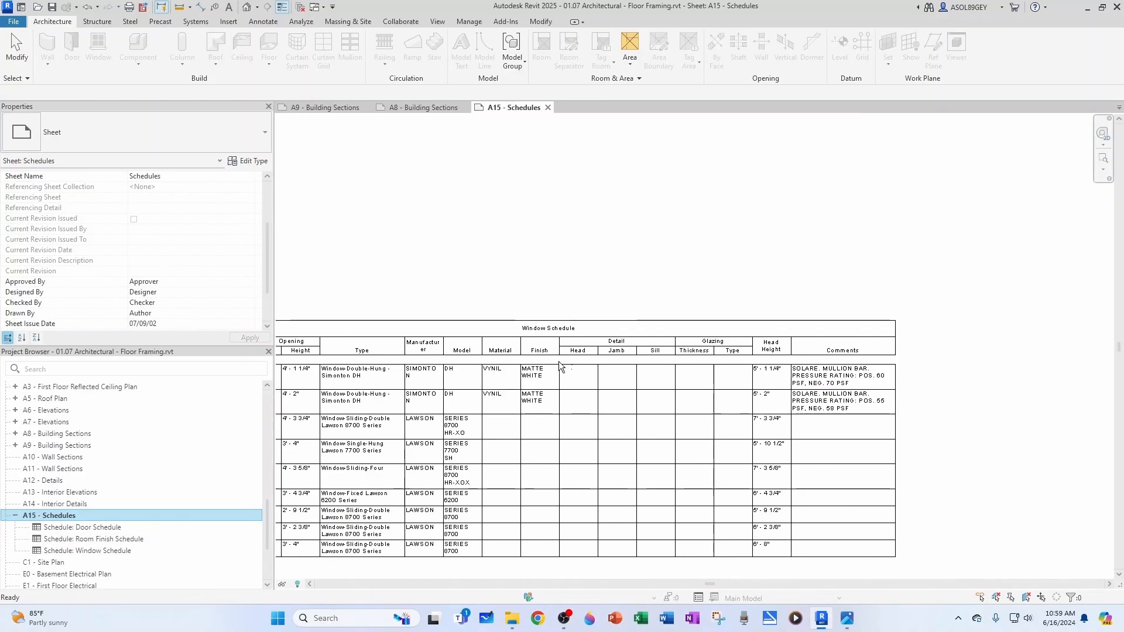
pyautogui.scroll(3, 561, 352)
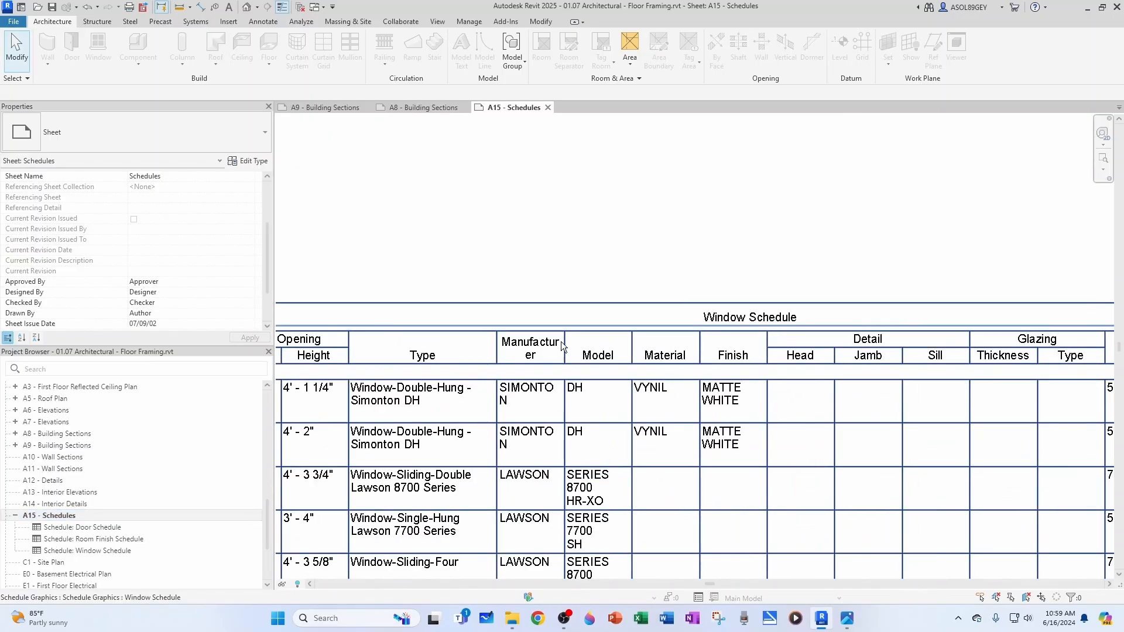
pyautogui.click(562, 342)
pyautogui.moveTo(564, 331); pyautogui.dragTo(587, 331)
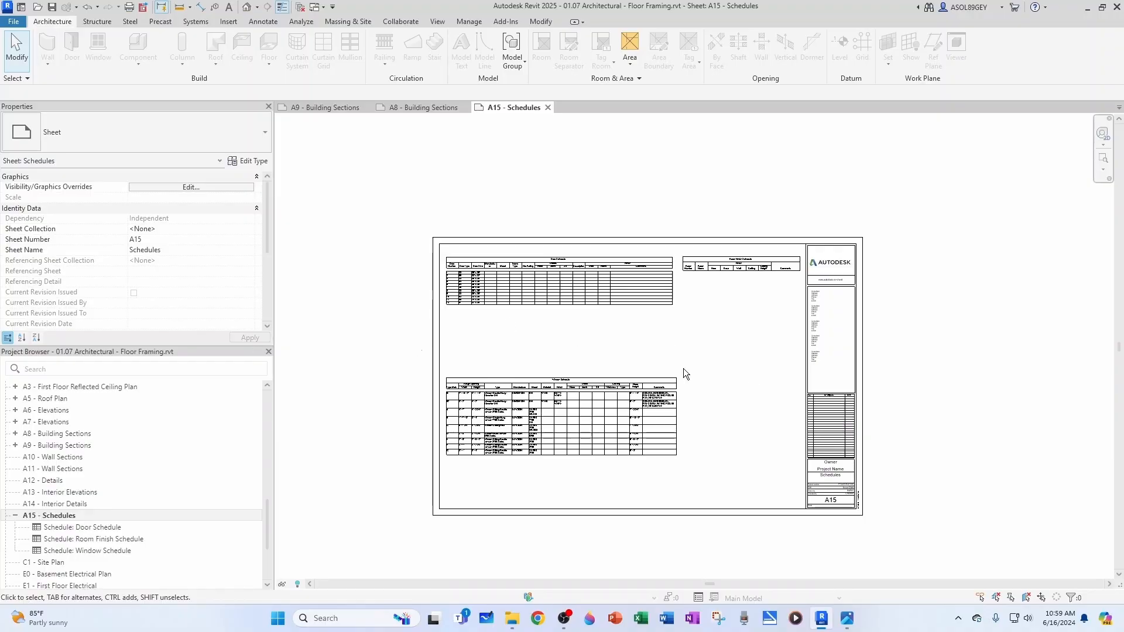
# Step: Inspect the title block fields and overall layout of the A15 - Schedules sheet
pyautogui.scroll(2, 834, 495)
pyautogui.click(836, 509)
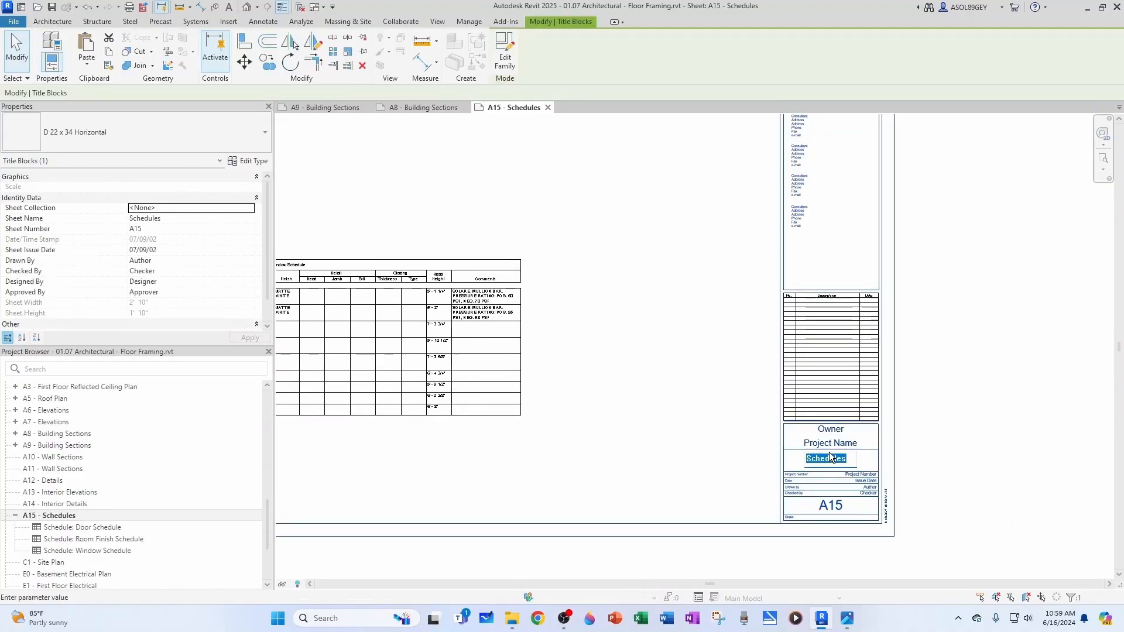
pyautogui.click(719, 446)
pyautogui.scroll(-2, 718, 446)
pyautogui.scroll(1, 795, 368)
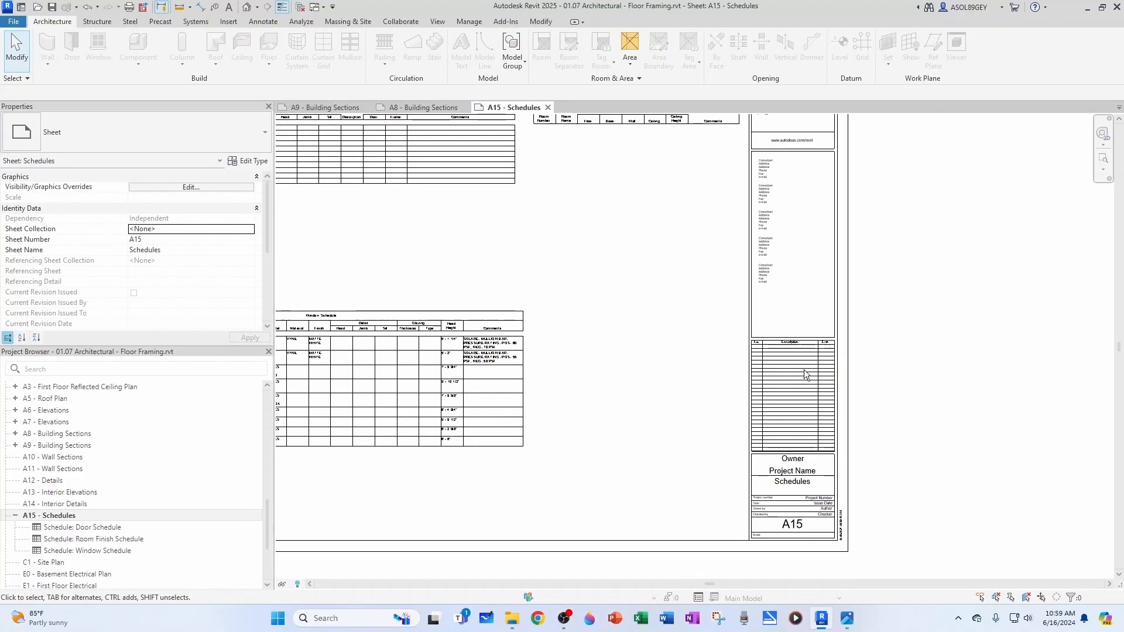
pyautogui.scroll(-3, 808, 376)
pyautogui.moveTo(644, 418); pyautogui.dragTo(697, 406, button='middle')
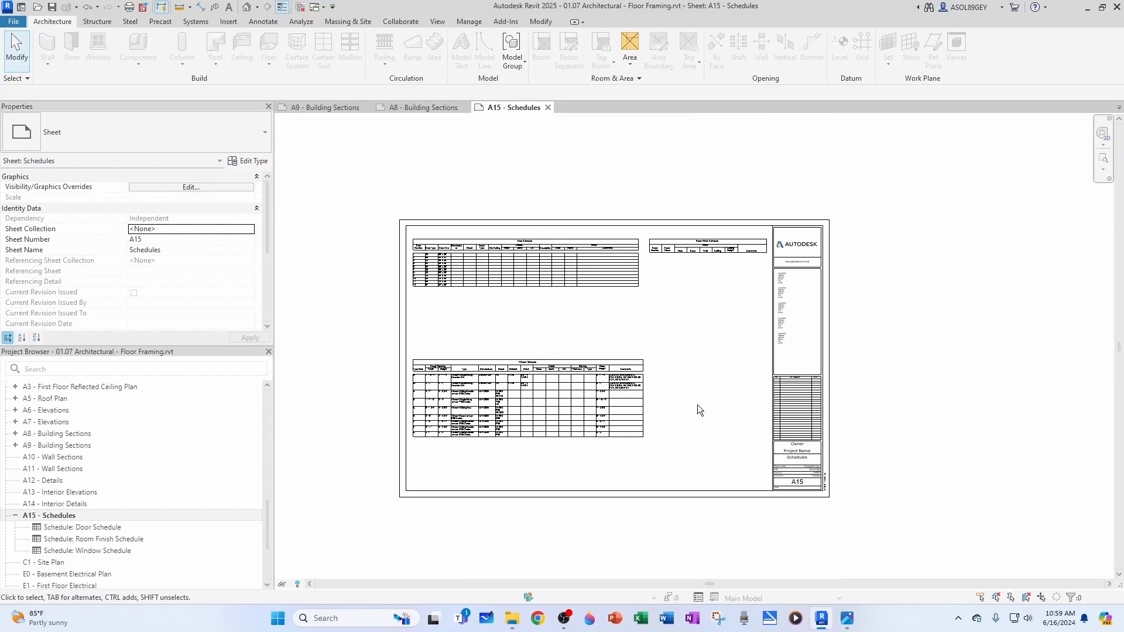